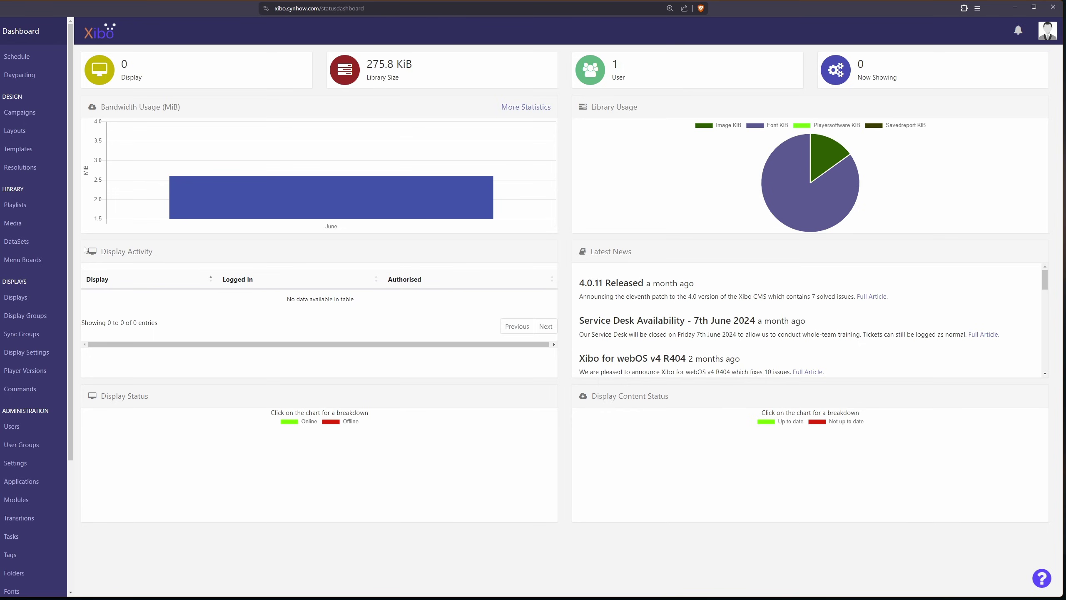
Step: Create a new blank 1920x1080 layout, then browse the designer's Elements, Images and Actions panels before returning to Widgets
{"action": "left_click", "coordinate": [36, 130]}
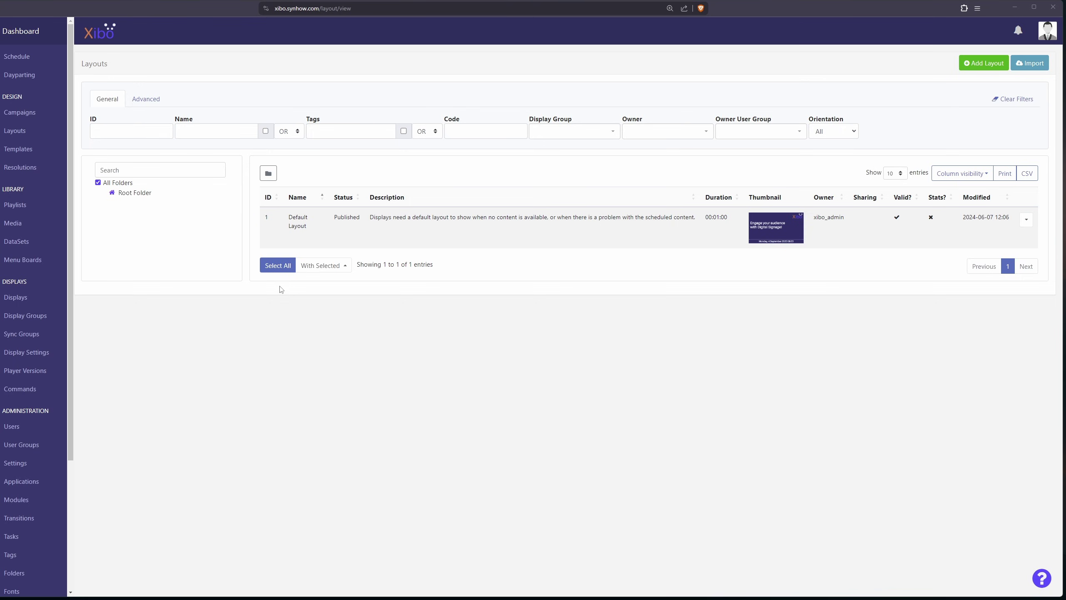
{"action": "left_click", "coordinate": [981, 66]}
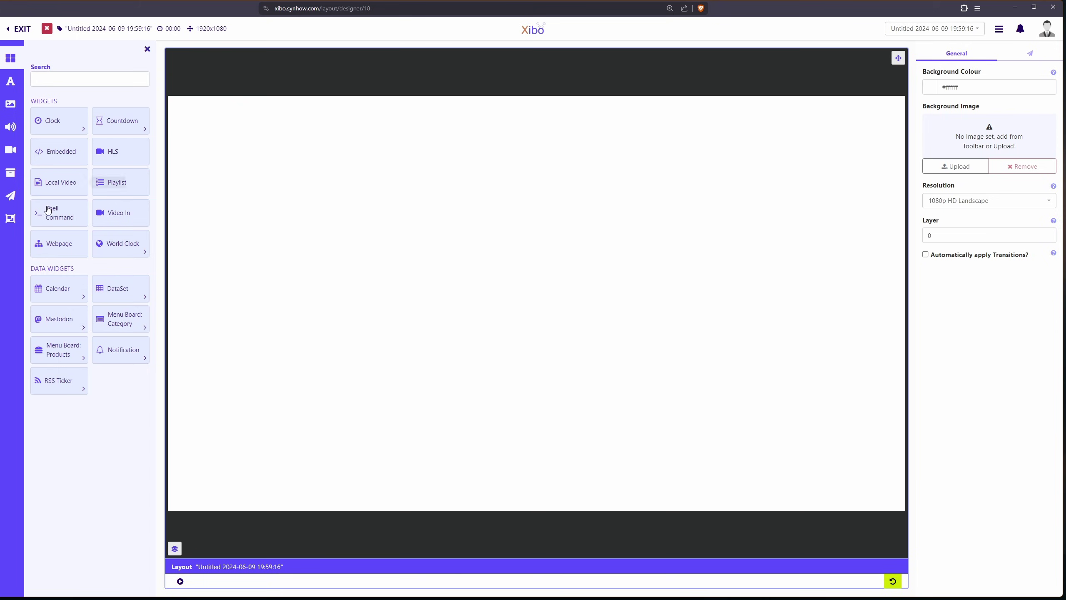
{"action": "left_click", "coordinate": [11, 83]}
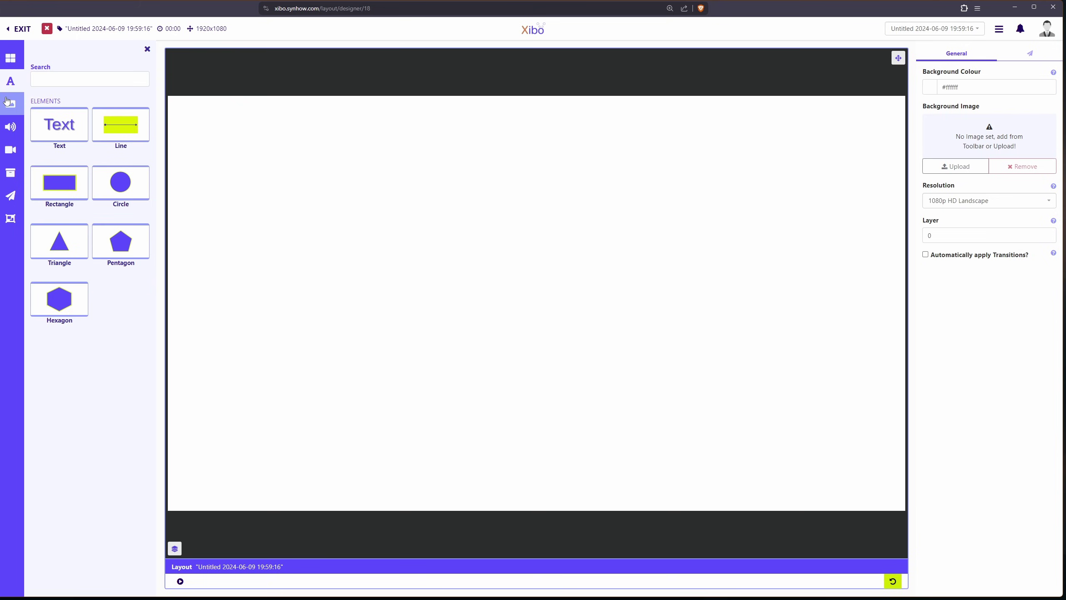
{"action": "left_click", "coordinate": [5, 101]}
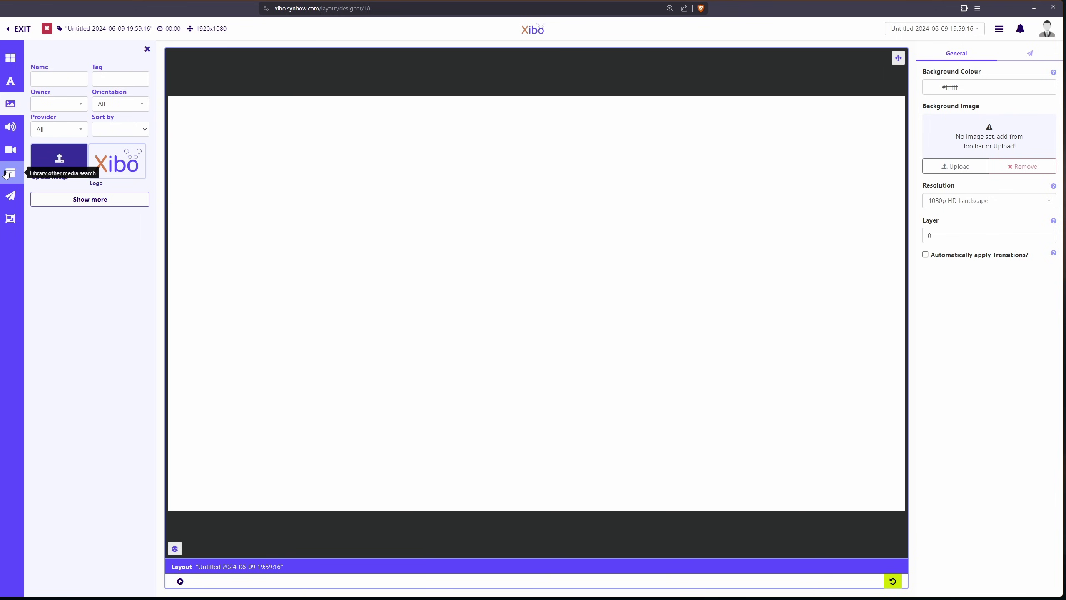
{"action": "left_click", "coordinate": [9, 189]}
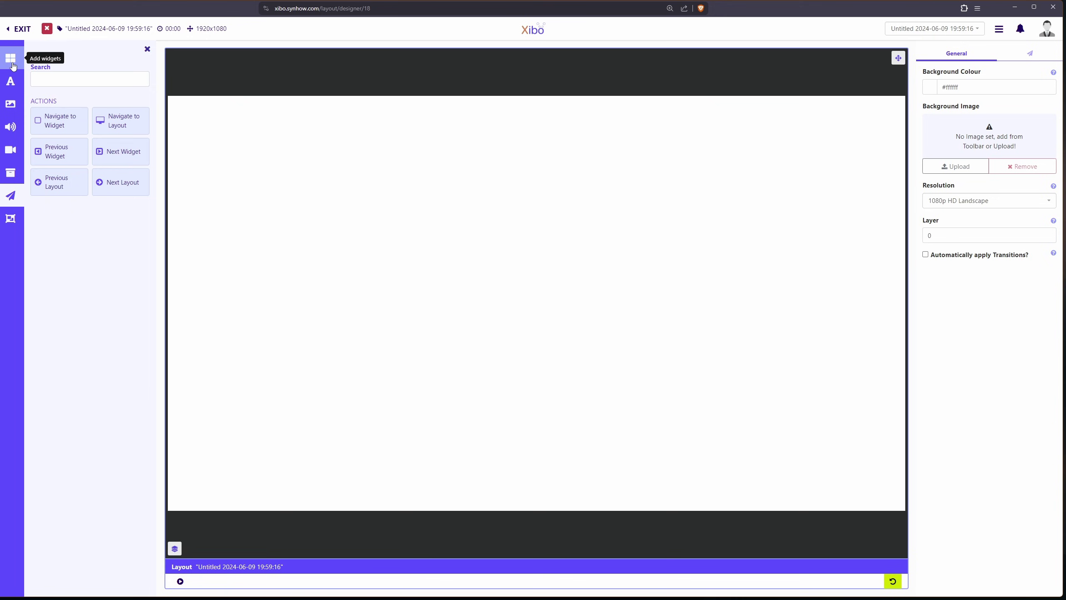
{"action": "left_click", "coordinate": [10, 56]}
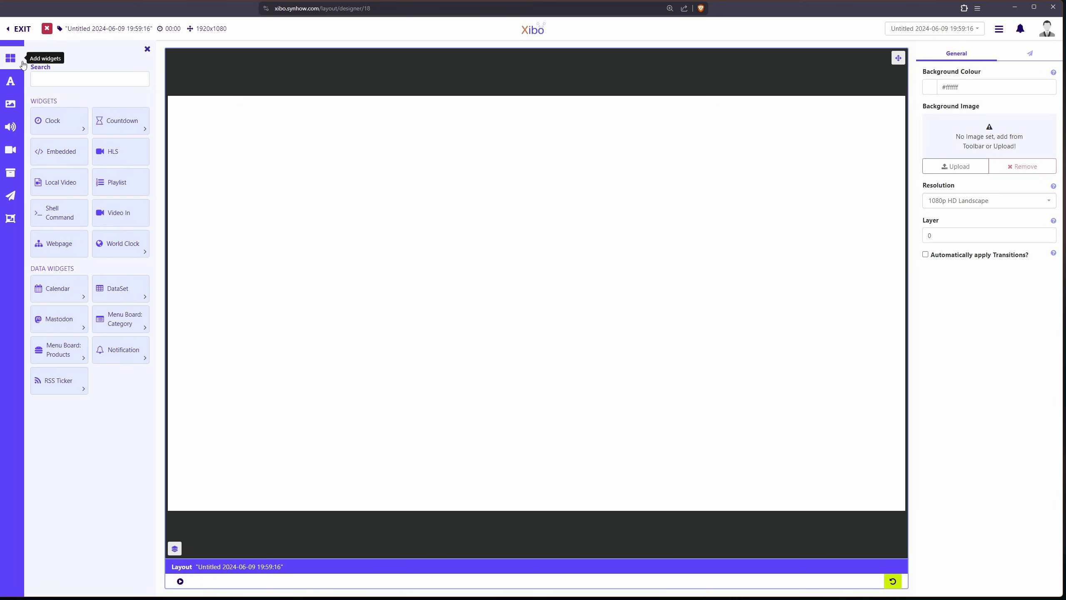
Step: Add a Clock - Flip widget across the canvas top, with AM/PM colour #27cccc and seconds shown
{"action": "left_click", "coordinate": [63, 126]}
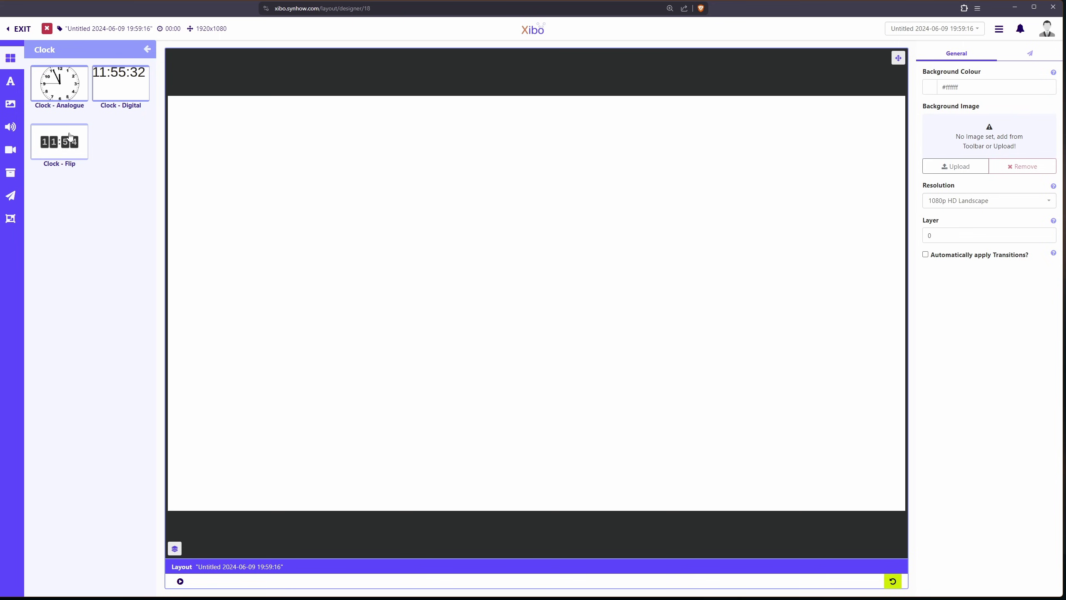
{"action": "left_click", "coordinate": [60, 146]}
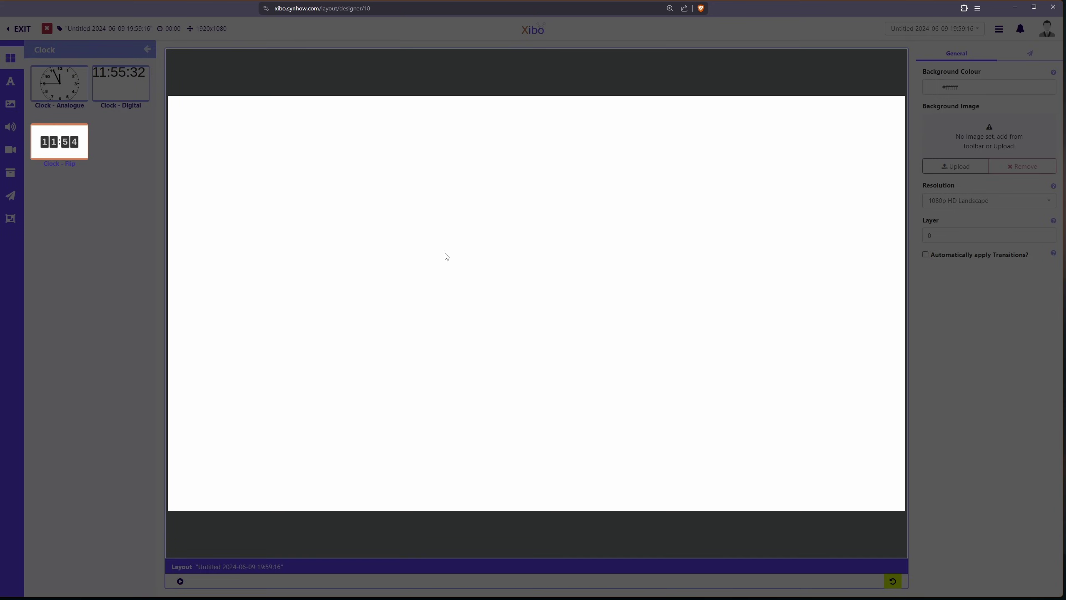
{"action": "left_click", "coordinate": [337, 215]}
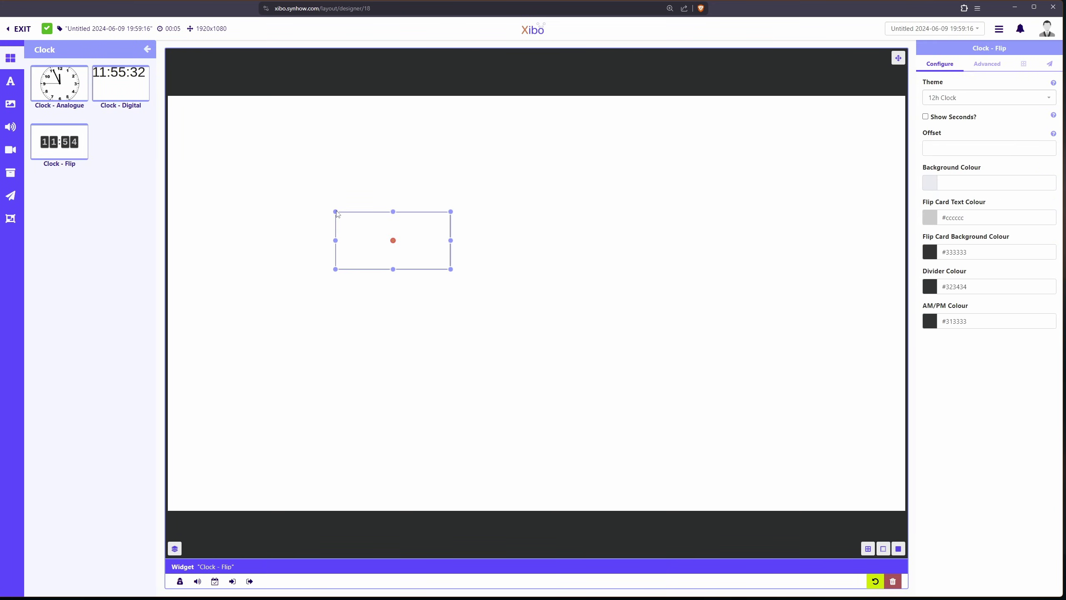
{"action": "left_click_drag", "start_coordinate": [335, 211], "coordinate": [178, 109]}
{"action": "left_click_drag", "start_coordinate": [455, 271], "coordinate": [851, 431]}
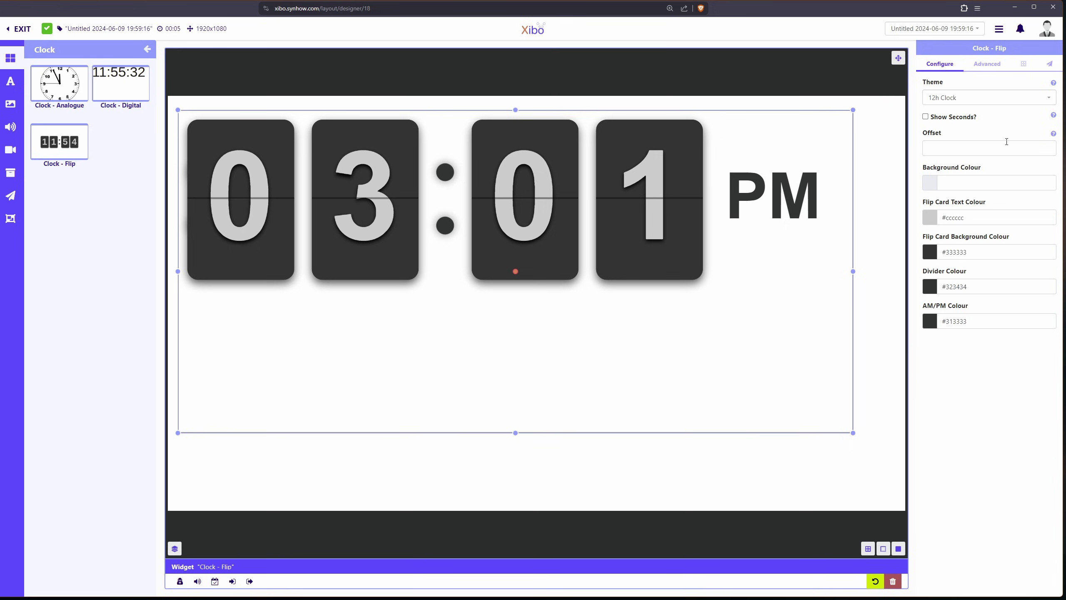
{"action": "left_click", "coordinate": [930, 323]}
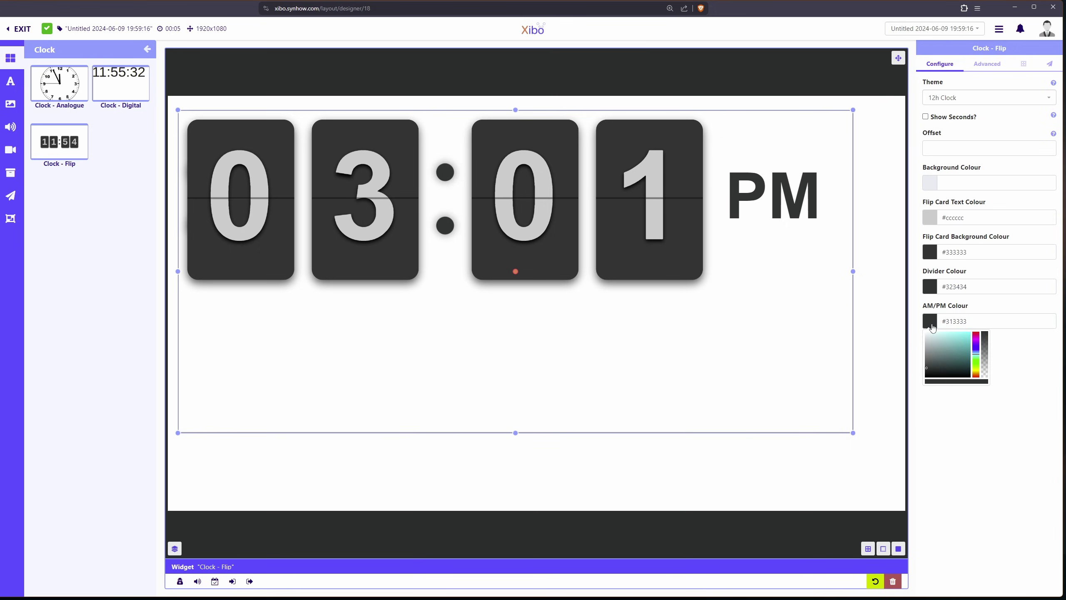
{"action": "left_click", "coordinate": [961, 341]}
{"action": "left_click", "coordinate": [992, 432]}
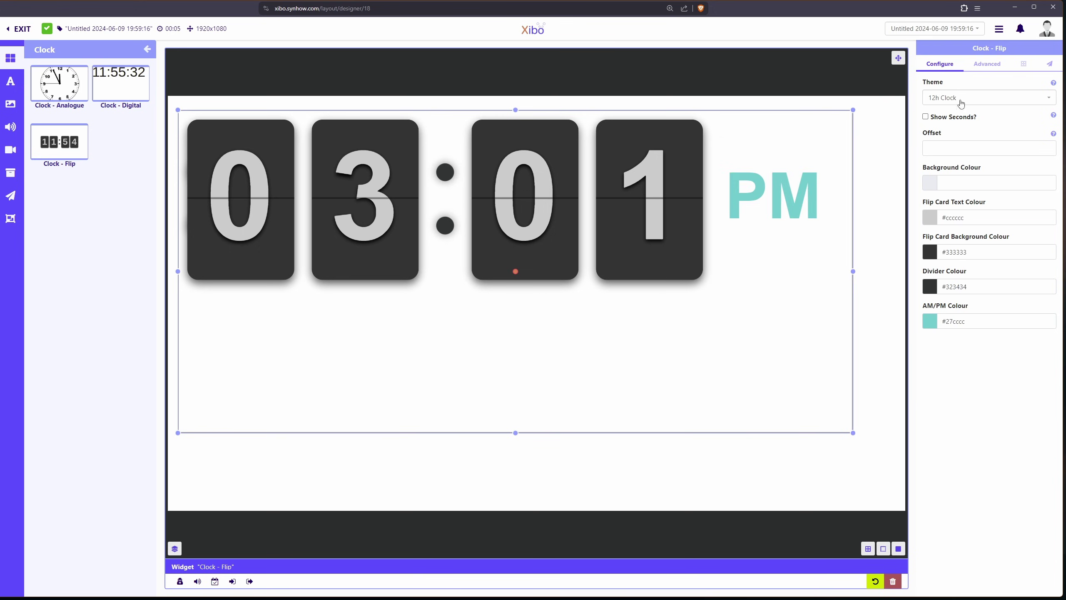
{"action": "left_click", "coordinate": [985, 67]}
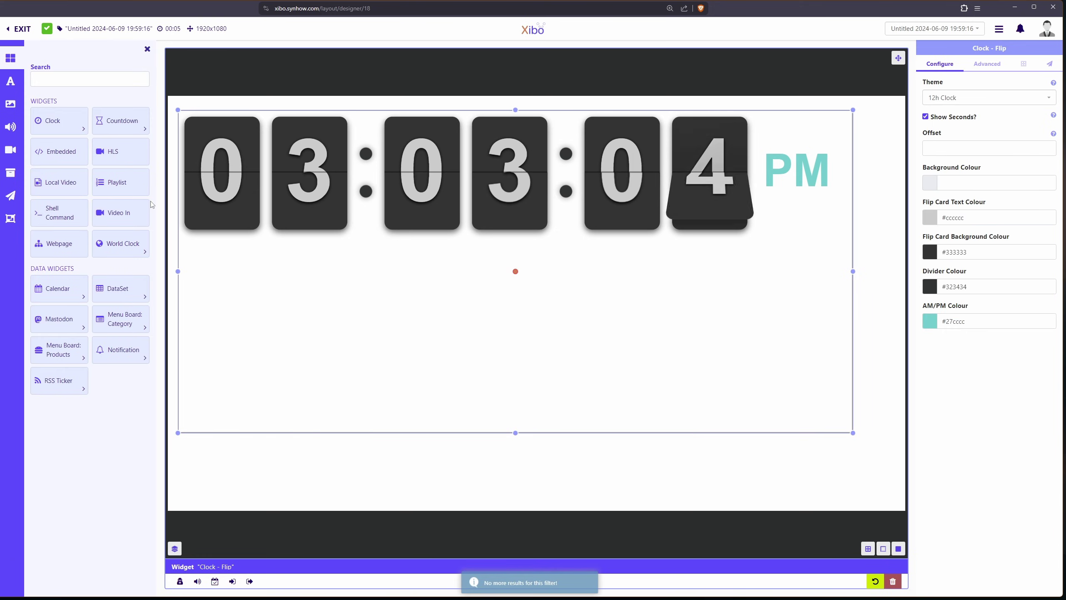
Step: Place the Logo image from the library below the clock and enlarge it
{"action": "left_click", "coordinate": [10, 103]}
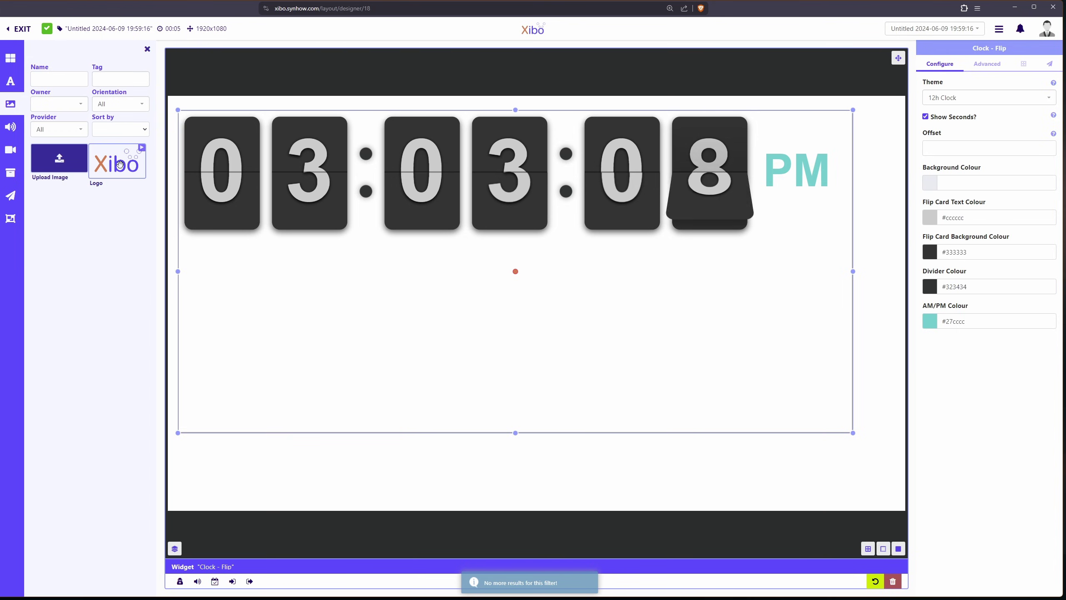
{"action": "left_click_drag", "start_coordinate": [120, 164], "coordinate": [520, 436]}
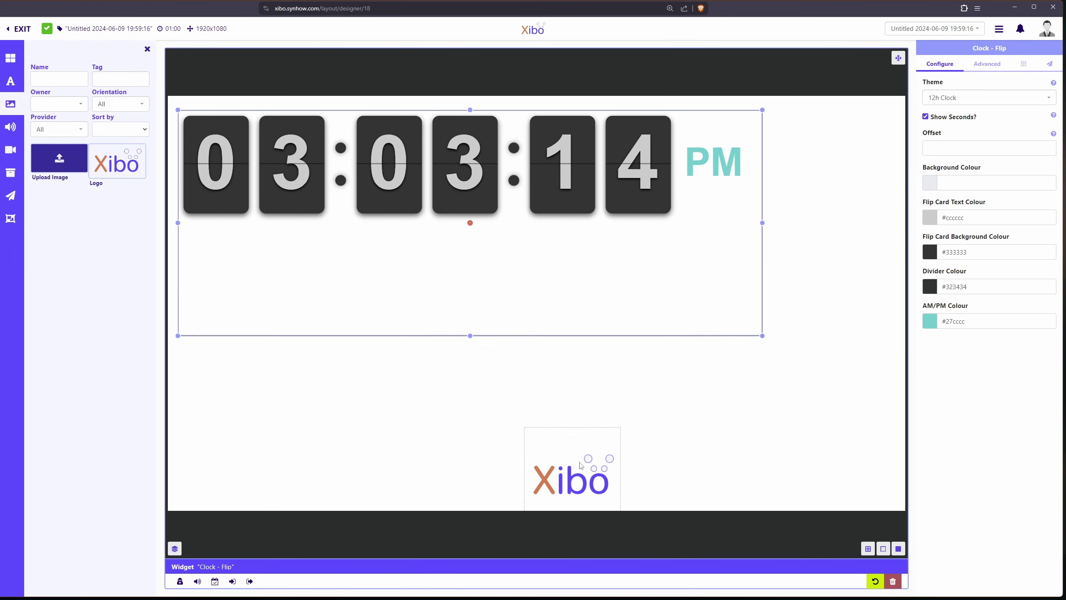
{"action": "left_click_drag", "start_coordinate": [709, 457], "coordinate": [521, 502]}
{"action": "left_click", "coordinate": [423, 488]}
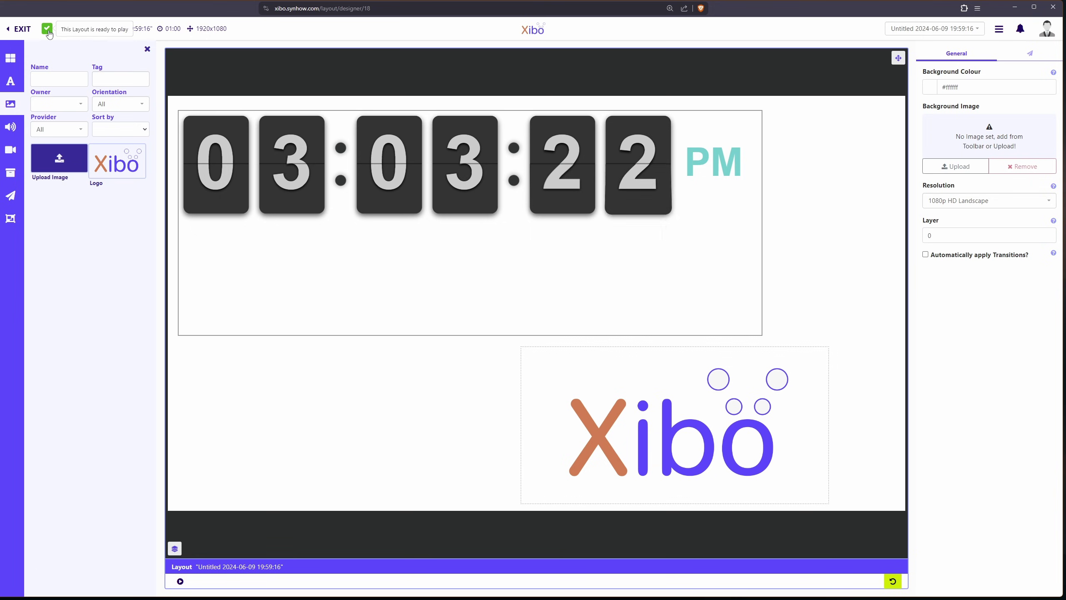
Step: Rename the layout to 'Clock', save it and exit the designer
{"action": "left_click", "coordinate": [49, 34]}
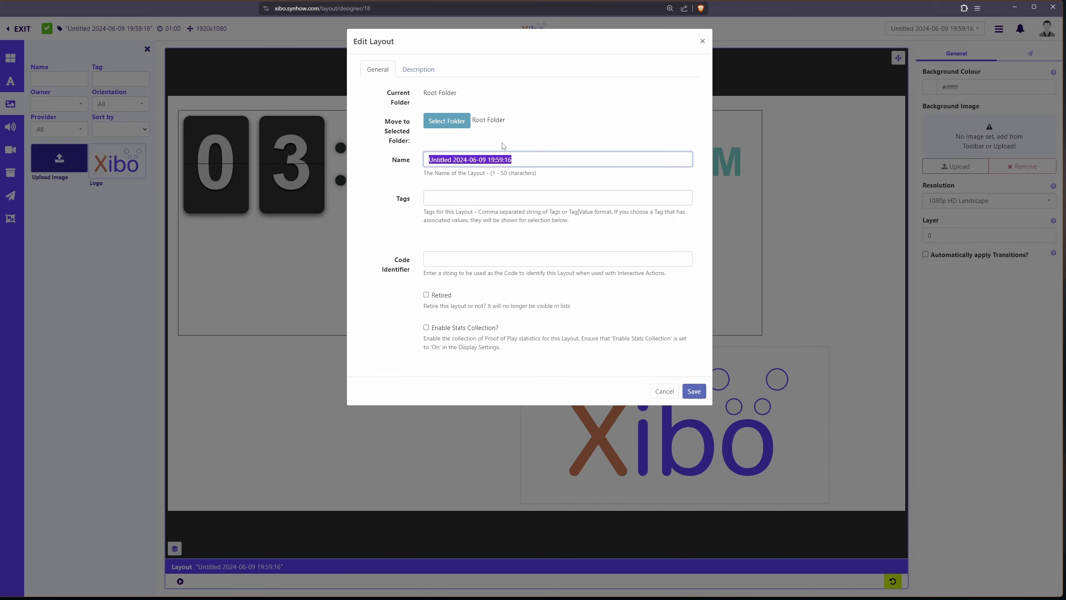
{"action": "type", "text": "Clock"}
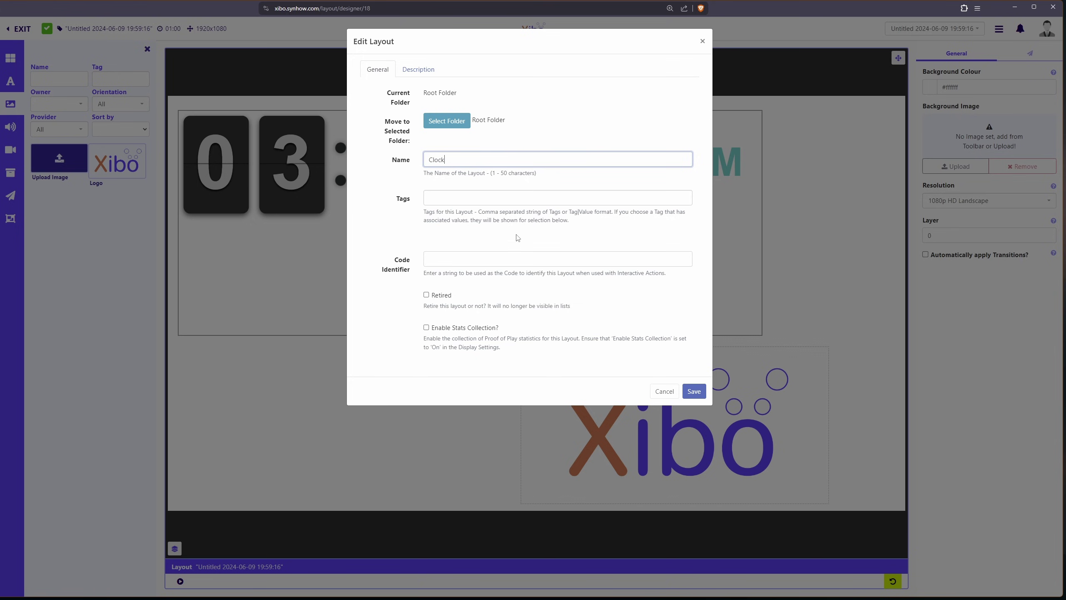
{"action": "left_click", "coordinate": [697, 395]}
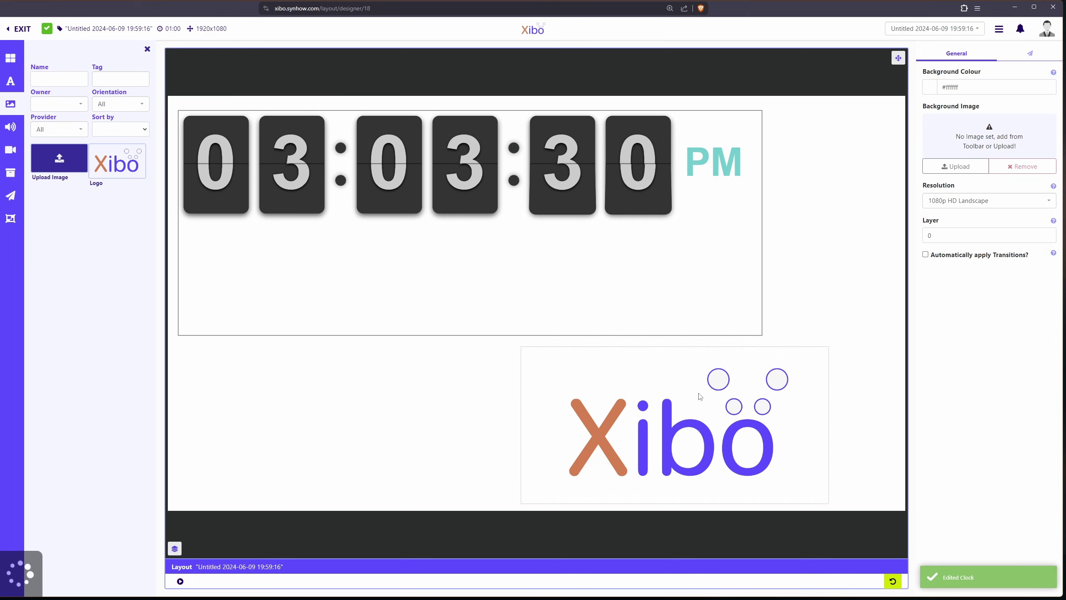
{"action": "left_click", "coordinate": [17, 30]}
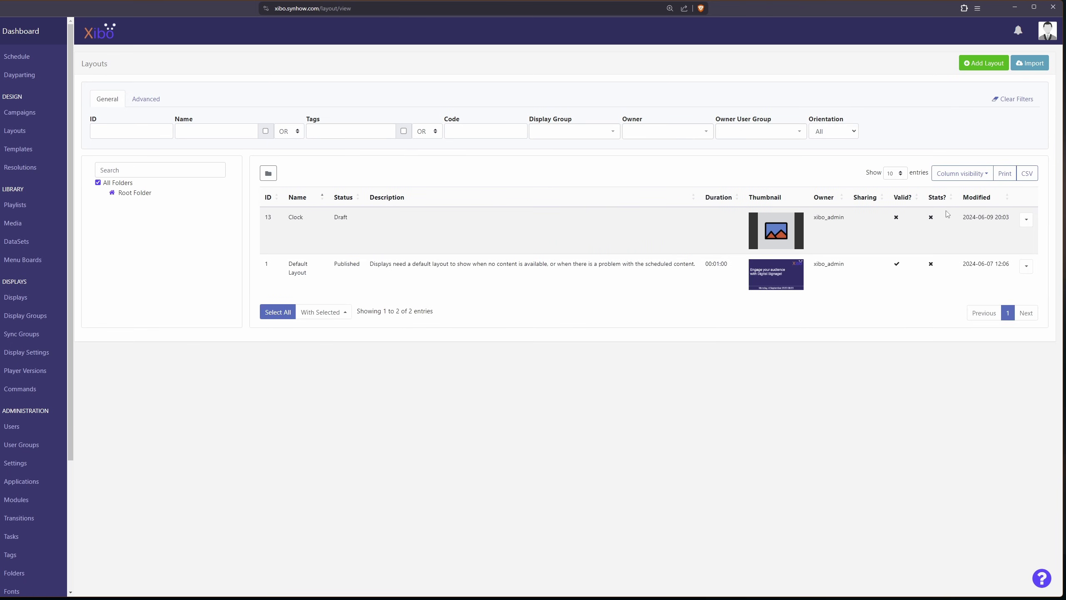
Step: Publish the Clock layout, then view the Campaigns list
{"action": "left_click", "coordinate": [1025, 220]}
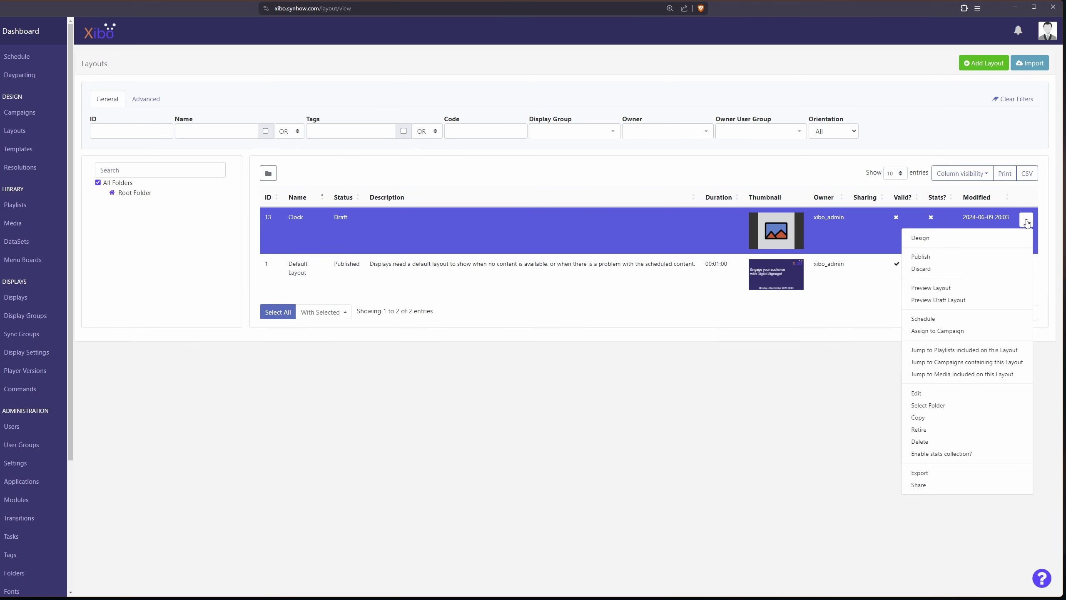
{"action": "left_click", "coordinate": [917, 240]}
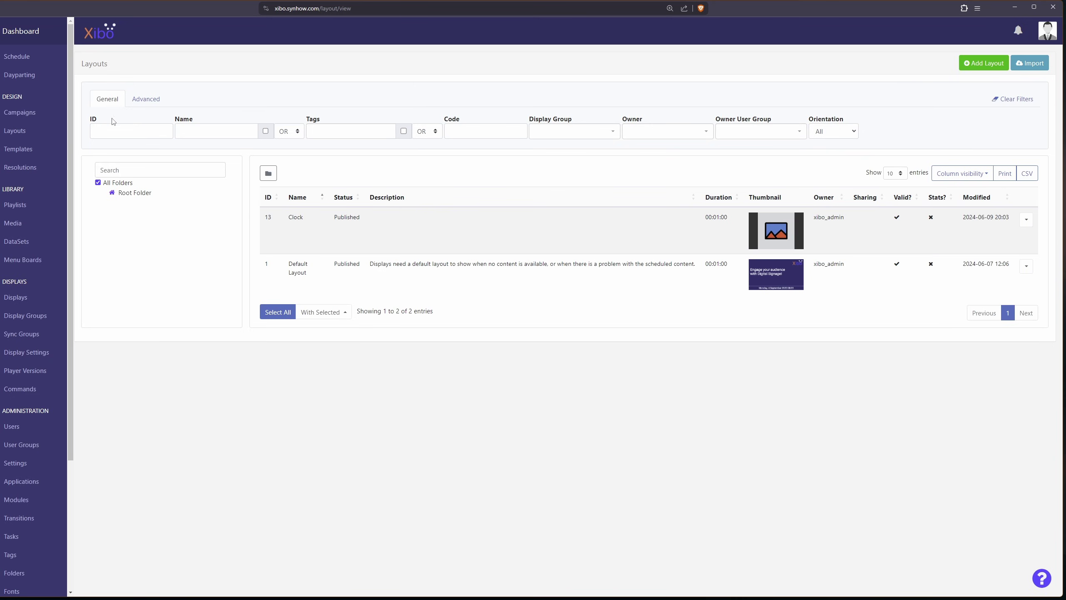
{"action": "left_click", "coordinate": [25, 111]}
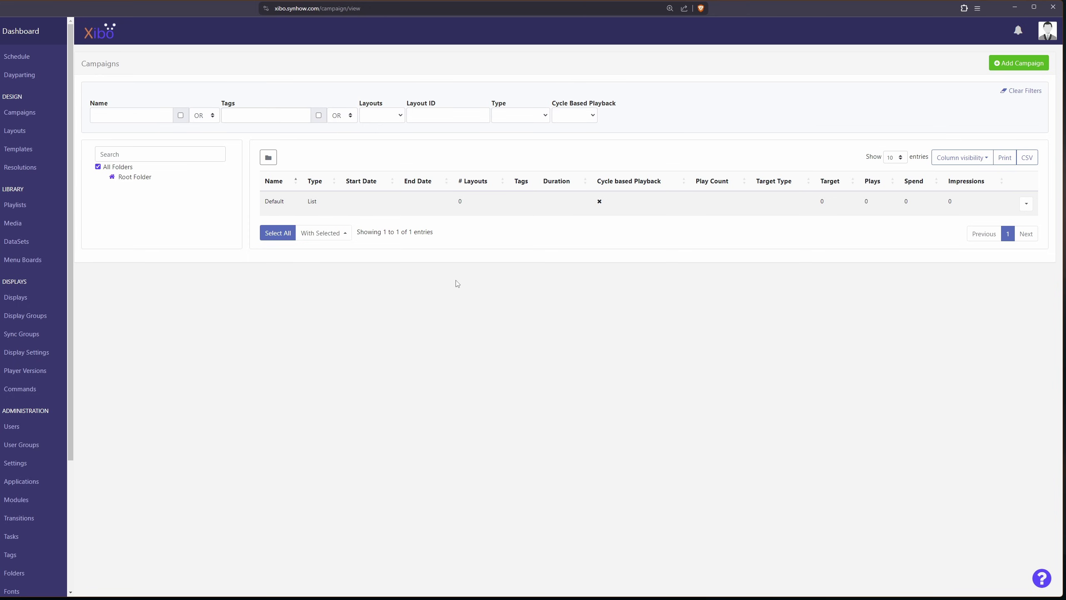
{"action": "left_click", "coordinate": [1026, 205]}
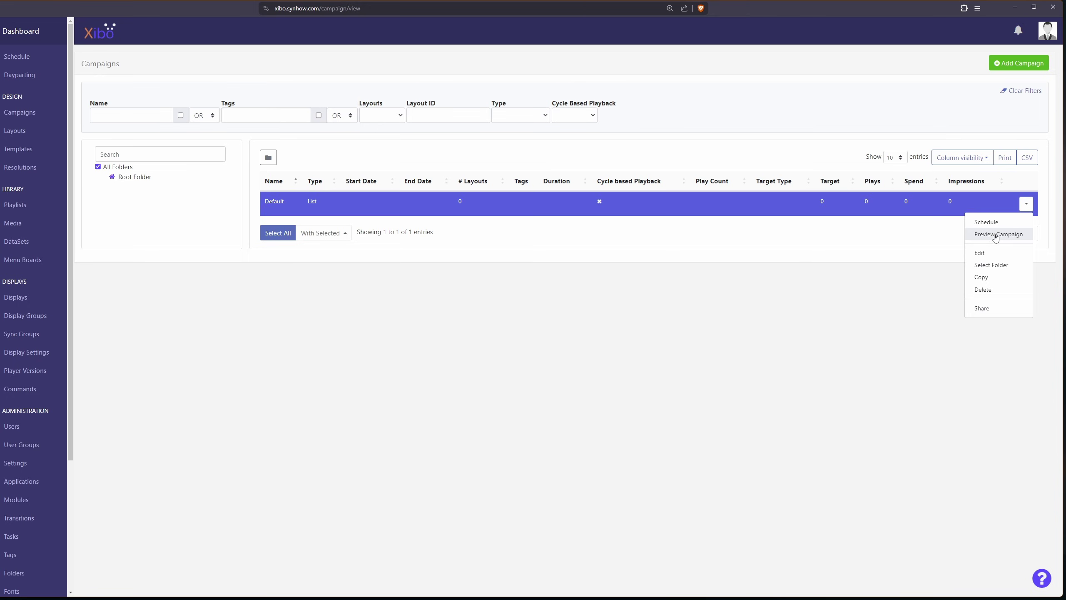
{"action": "left_click", "coordinate": [980, 254]}
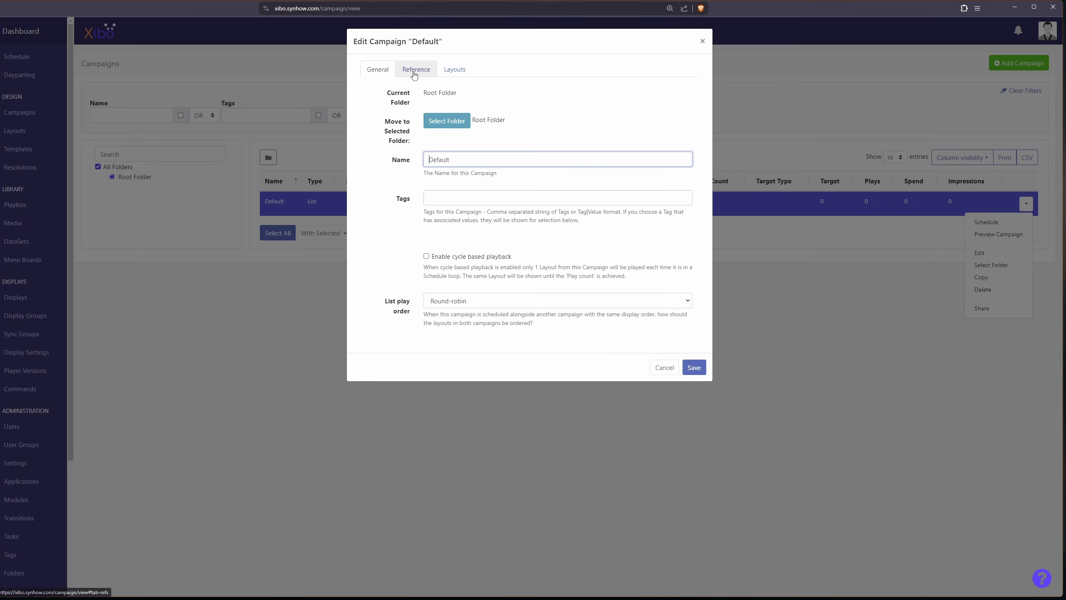
{"action": "left_click", "coordinate": [455, 70]}
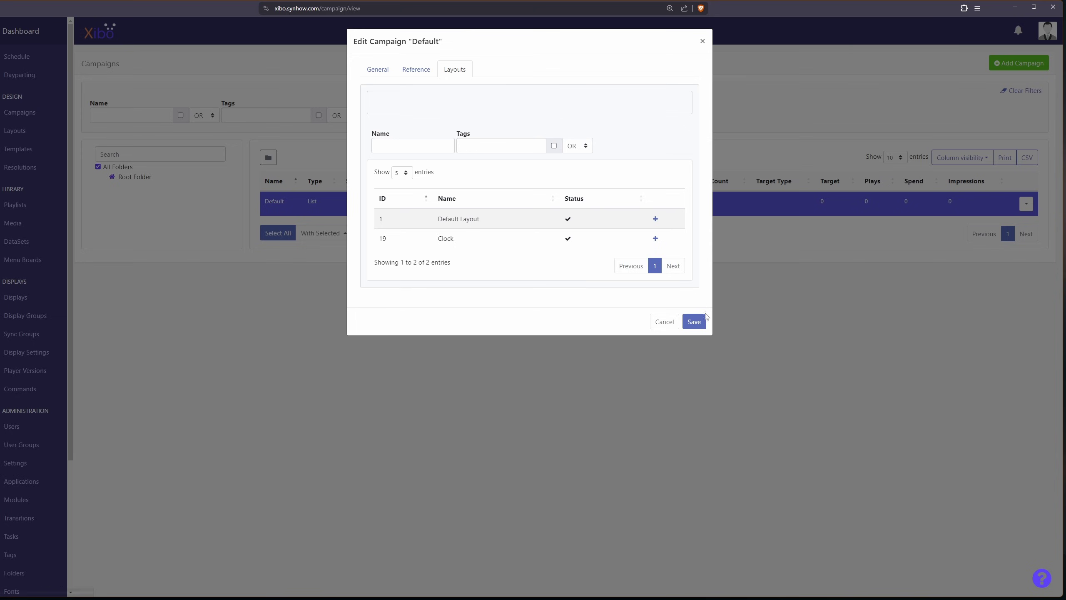
{"action": "left_click", "coordinate": [694, 322]}
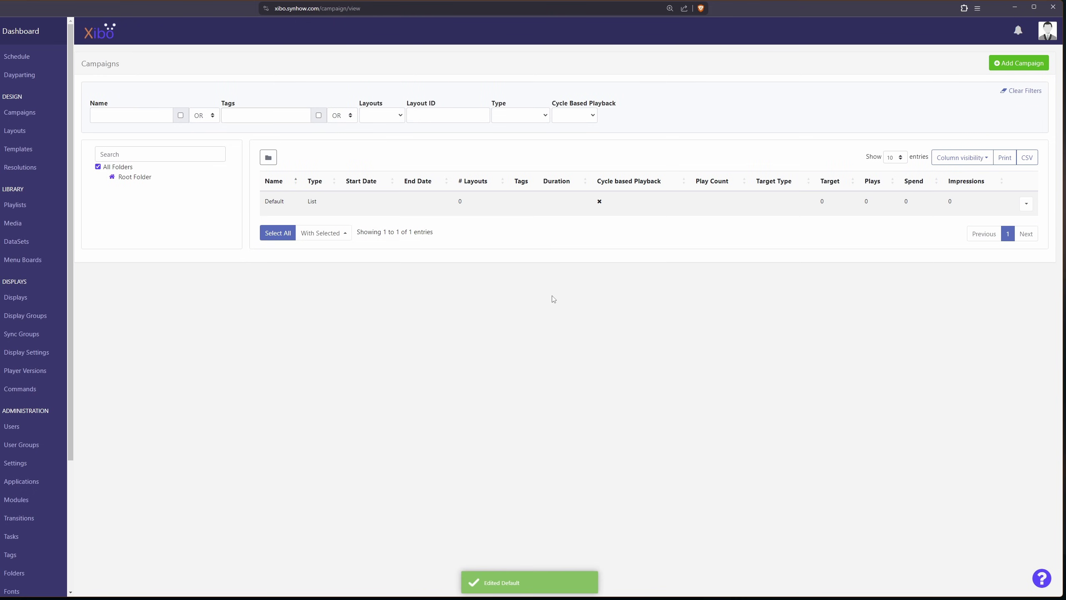
Step: Look over the Templates page and the eight available display Resolutions
{"action": "left_click", "coordinate": [25, 155]}
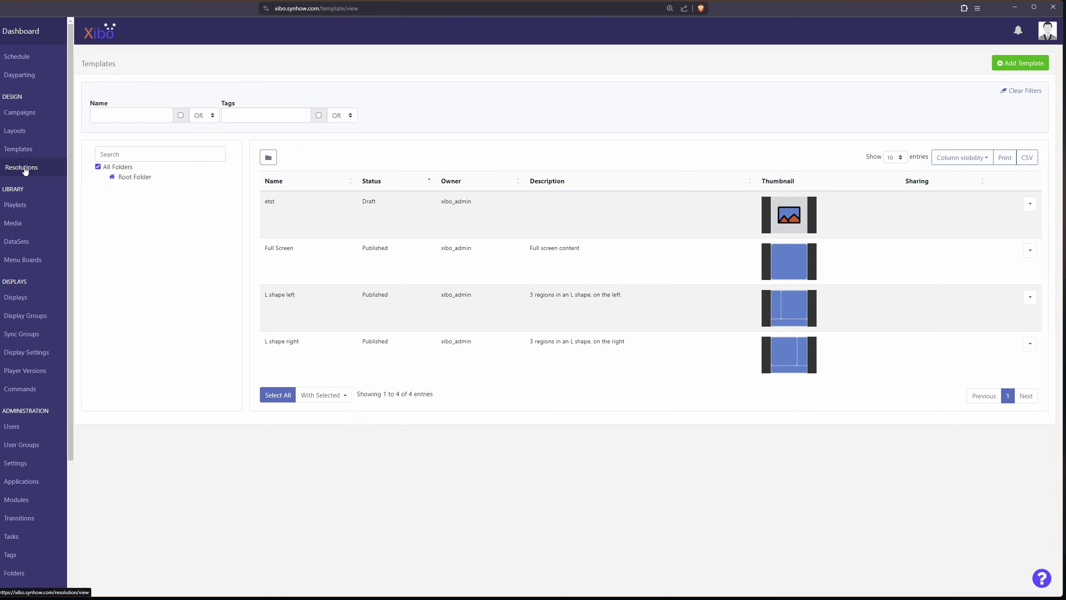
{"action": "left_click", "coordinate": [51, 177]}
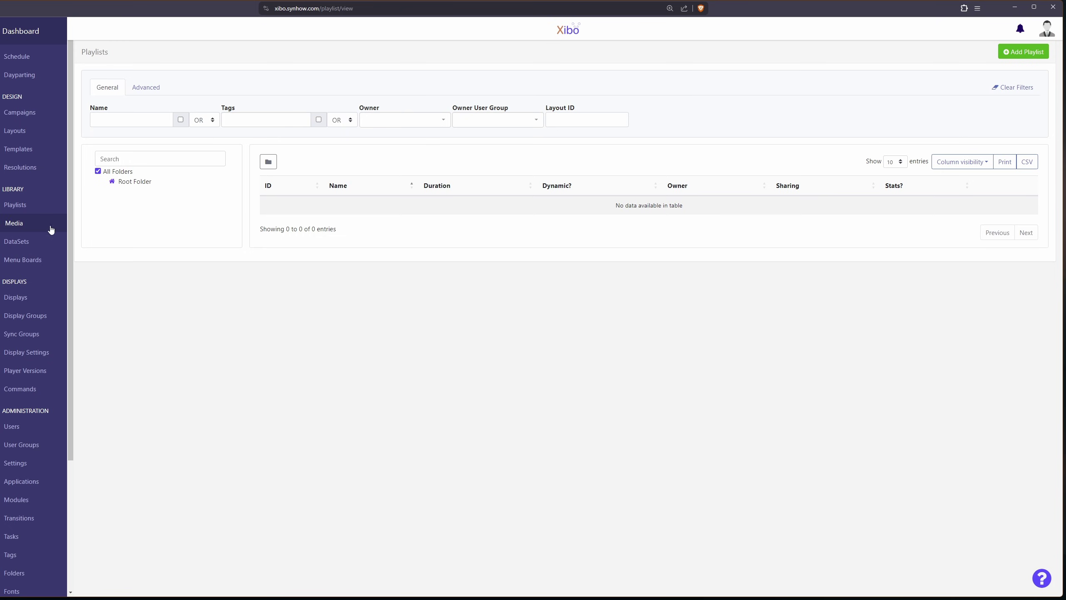
Step: Browse the media Library and the empty DataSets list, ending on Menu Boards showing Friday's Menu
{"action": "left_click", "coordinate": [18, 224]}
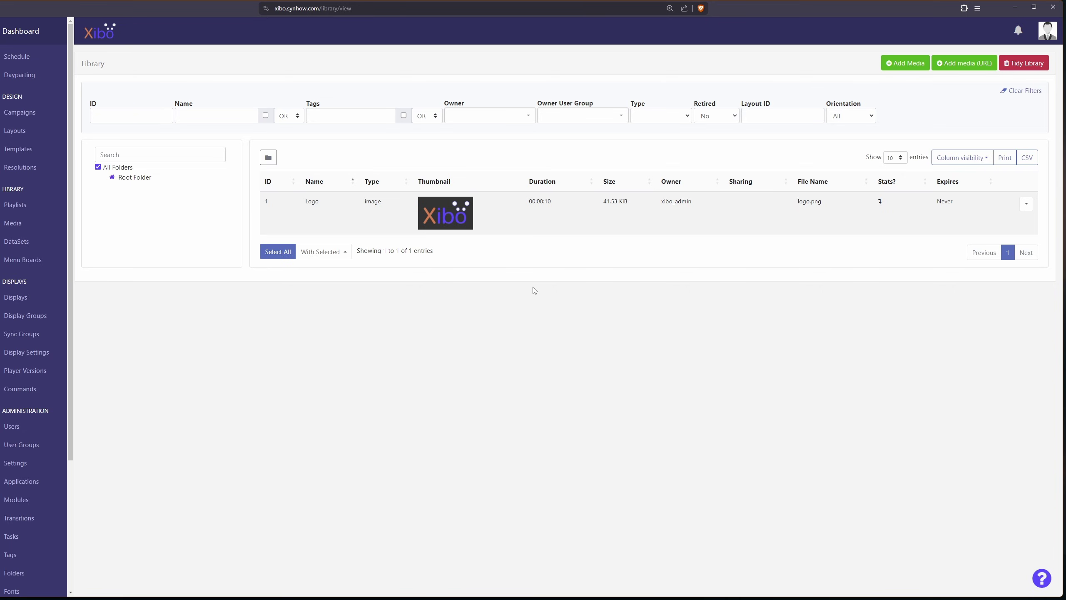
{"action": "left_click", "coordinate": [24, 242]}
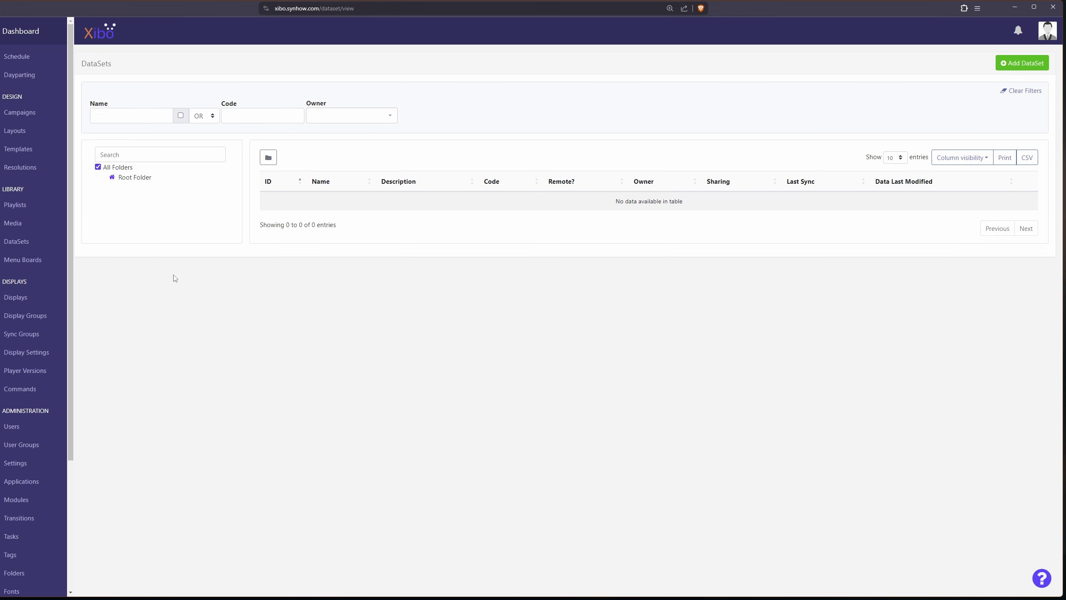
{"action": "left_click", "coordinate": [26, 260]}
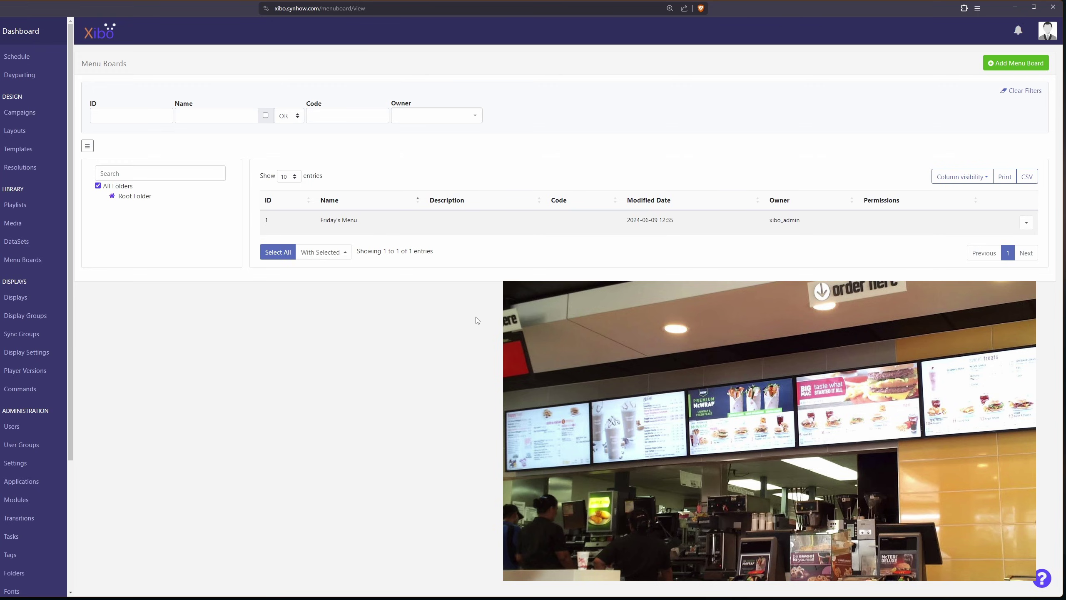
Step: View the empty Displays and Display Groups lists, then the five Display Setting Profiles
{"action": "left_click", "coordinate": [15, 296]}
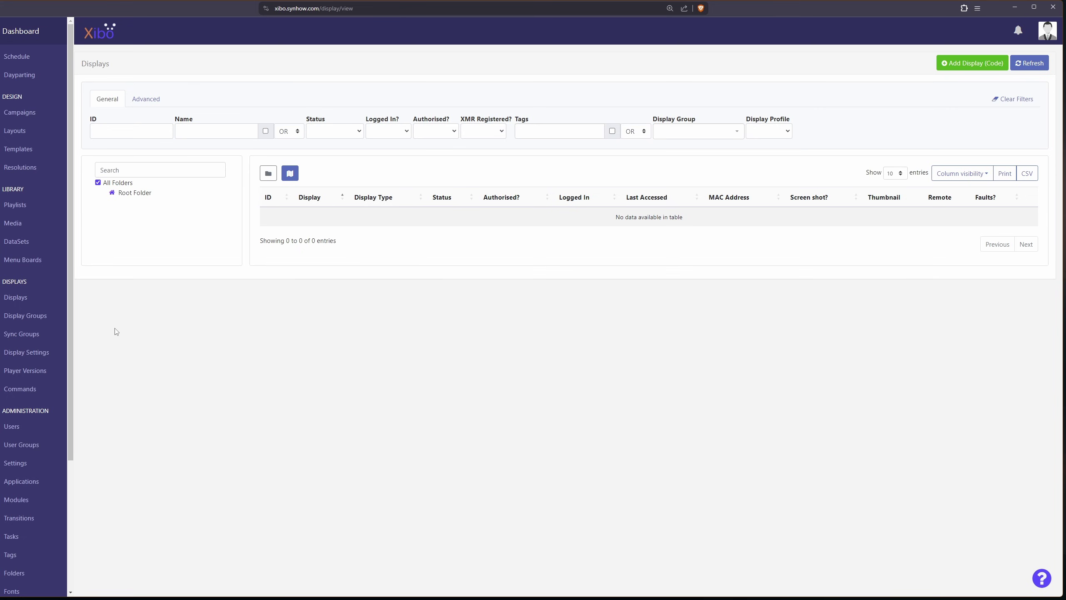
{"action": "left_click", "coordinate": [28, 315]}
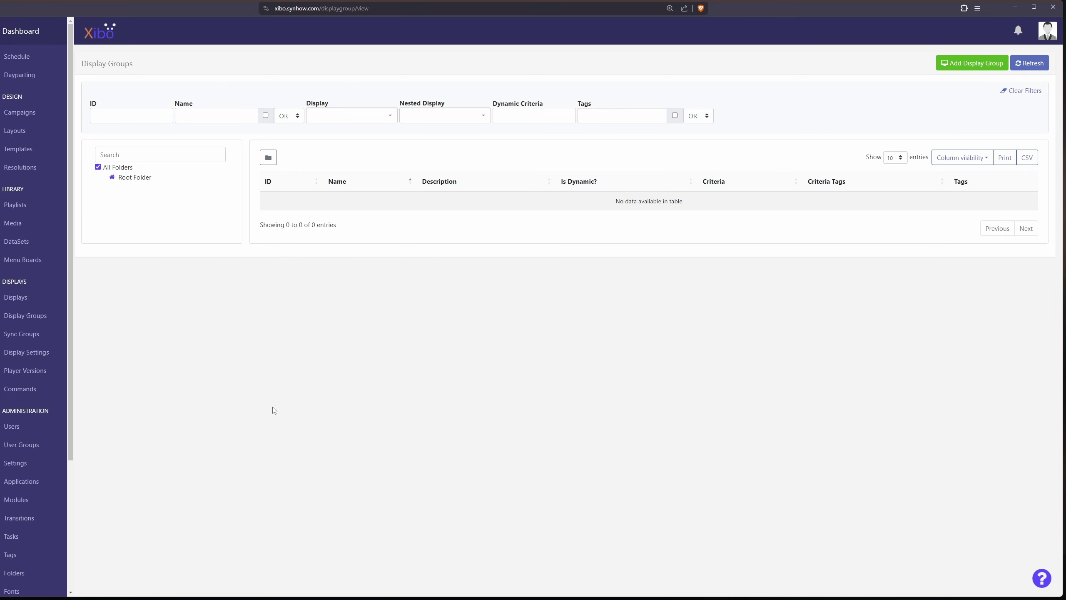
{"action": "left_click", "coordinate": [26, 352]}
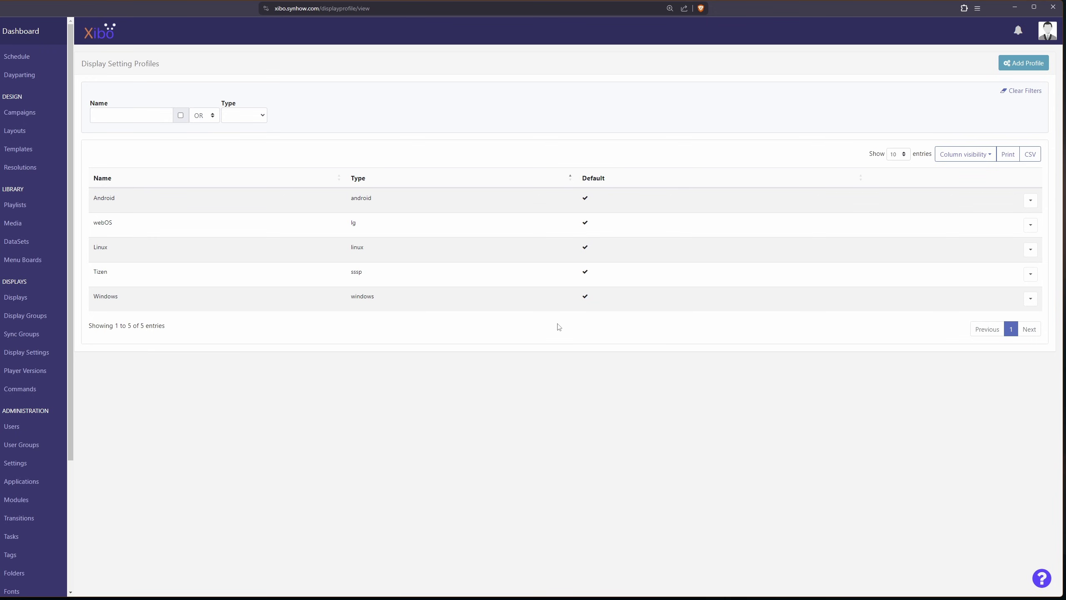
Step: Check the empty Player Software list, then review the Users page with its single administrator
{"action": "left_click", "coordinate": [25, 371]}
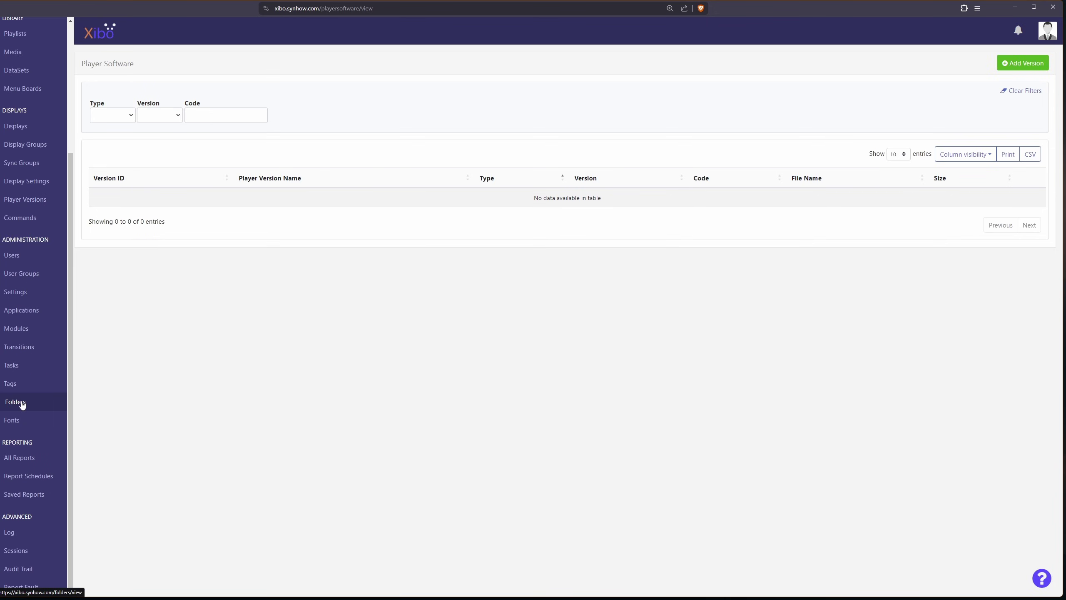
{"action": "left_click", "coordinate": [22, 255]}
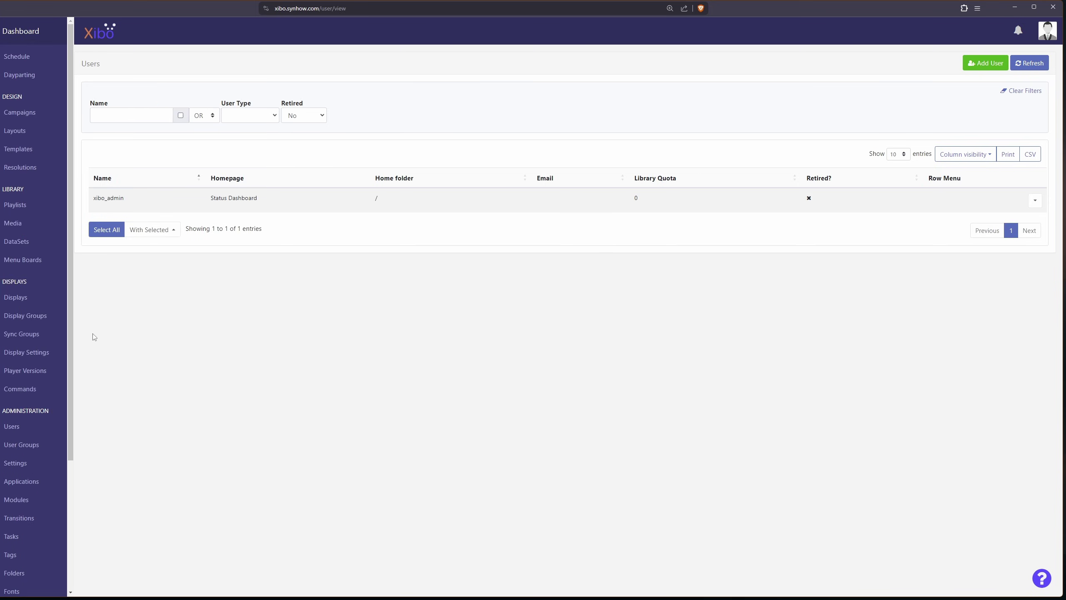
{"action": "scroll", "coordinate": [21, 333], "scroll_direction": "down", "scroll_amount": 4}
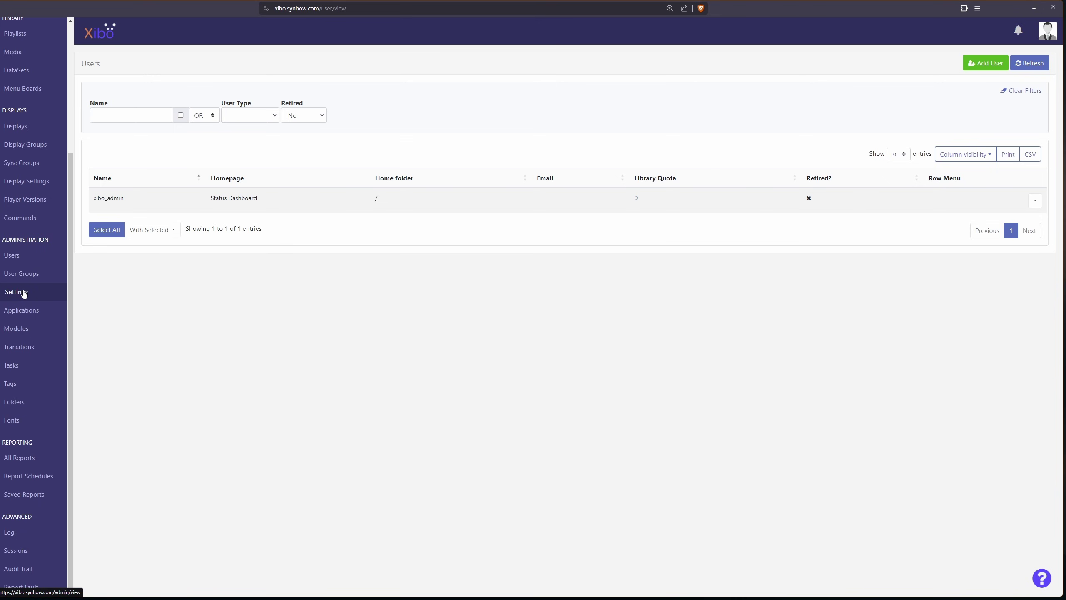
Step: View CMS Settings and the Applications connectors, opening Pixabay's configuration and cancelling without saving
{"action": "left_click", "coordinate": [23, 293]}
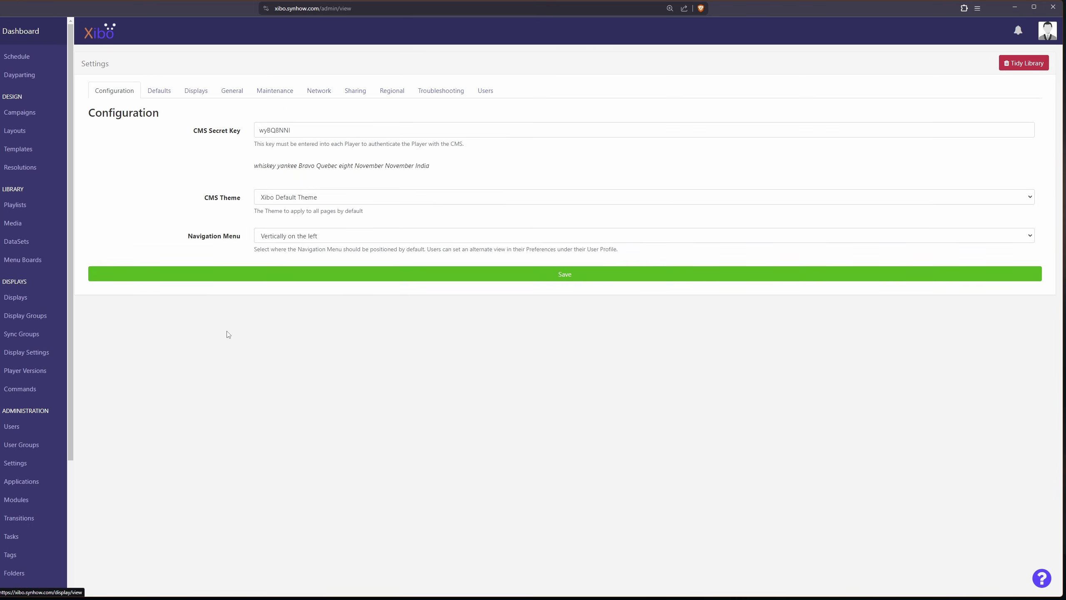
{"action": "scroll", "coordinate": [29, 315], "scroll_direction": "down", "scroll_amount": 4}
{"action": "left_click", "coordinate": [27, 312]}
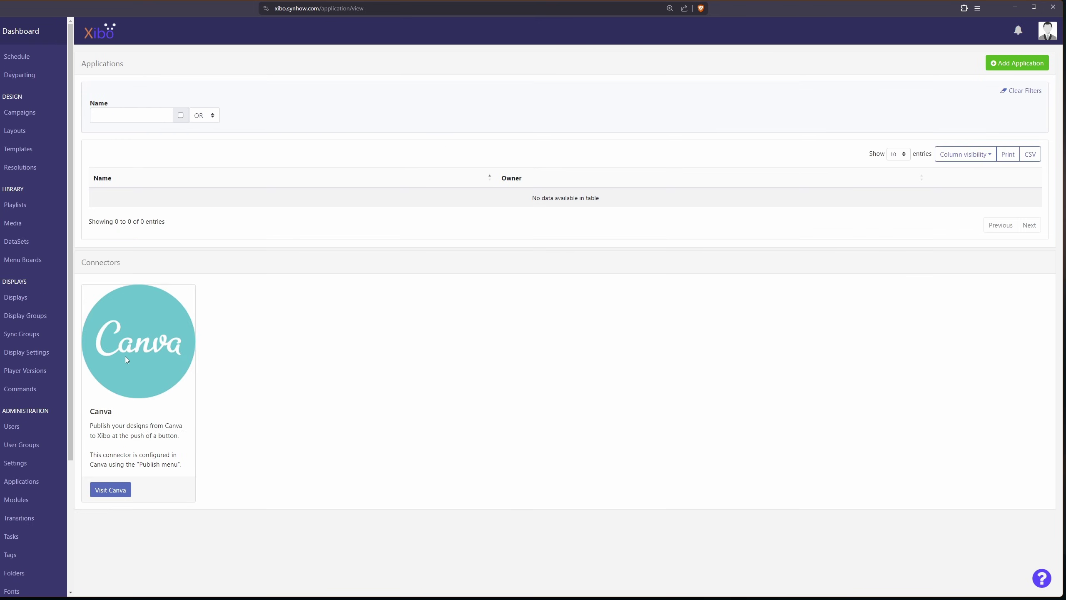
{"action": "scroll", "coordinate": [340, 419], "scroll_direction": "down", "scroll_amount": 4}
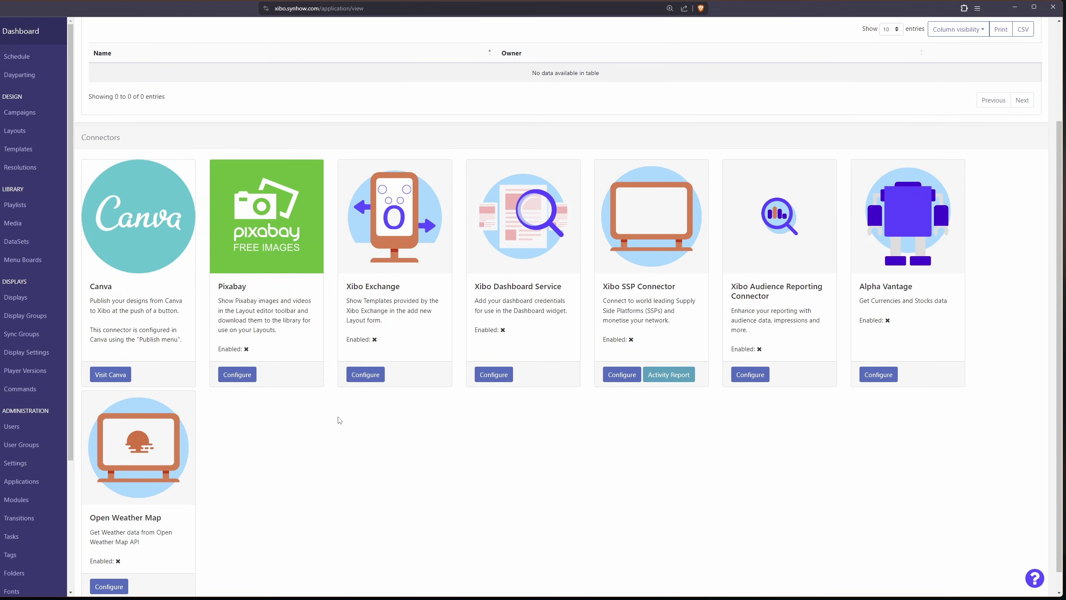
{"action": "scroll", "coordinate": [310, 432], "scroll_direction": "down", "scroll_amount": 1}
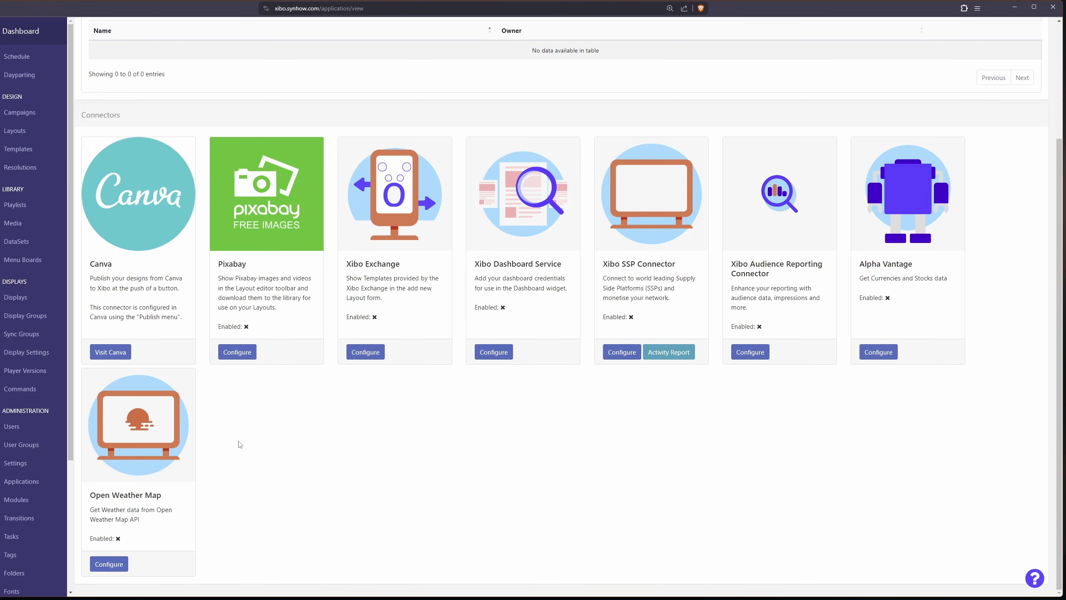
{"action": "left_click", "coordinate": [238, 354]}
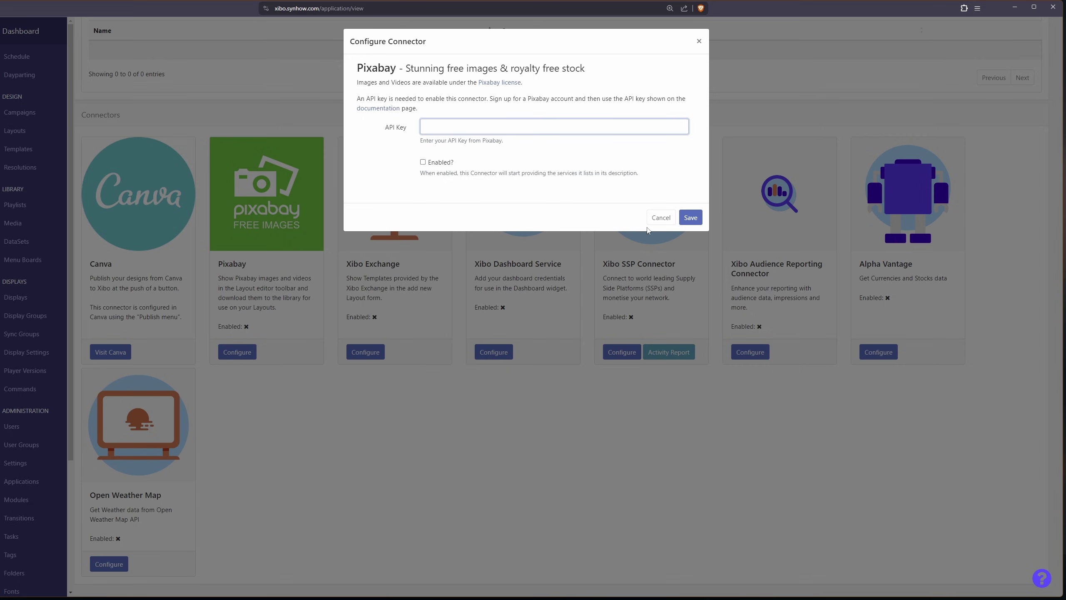
{"action": "left_click", "coordinate": [657, 218]}
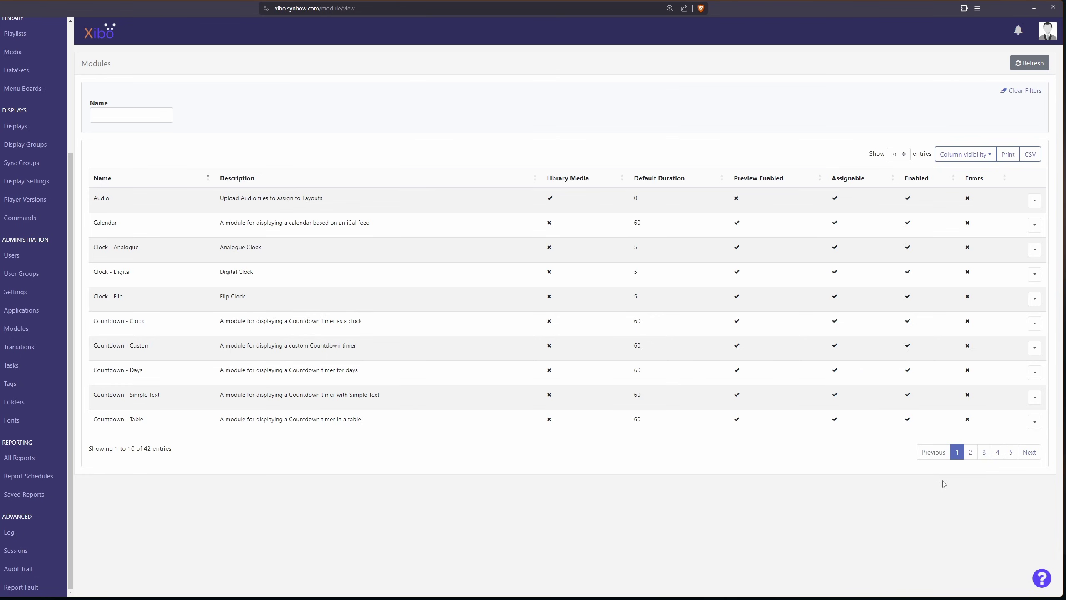
Step: Enable the Flash module from Modules page 2, then view the Fade In, Fade Out and Fly transitions
{"action": "left_click", "coordinate": [970, 452]}
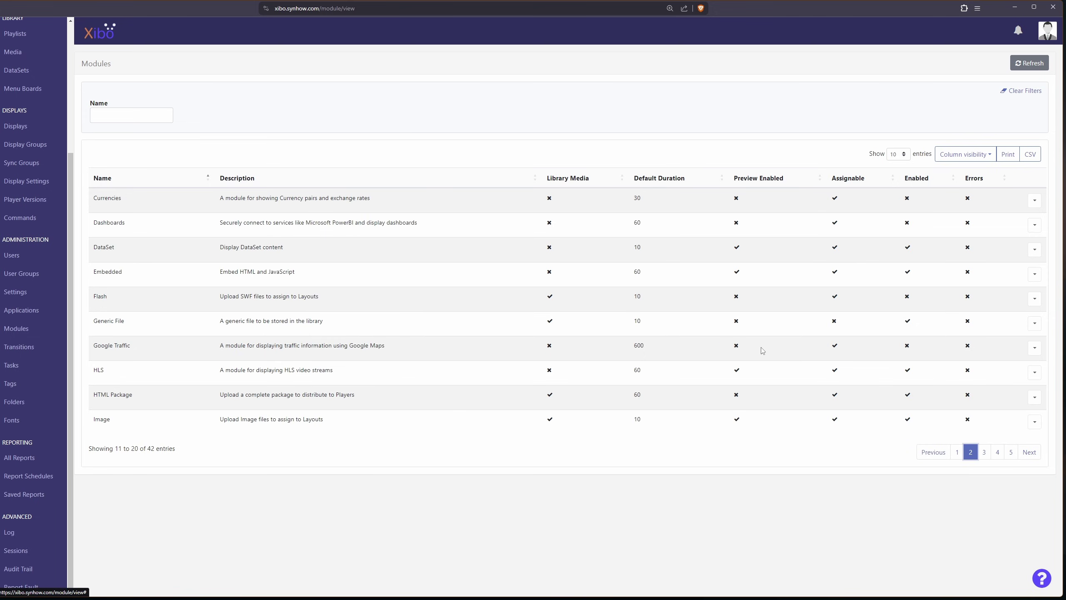
{"action": "left_click", "coordinate": [1033, 299]}
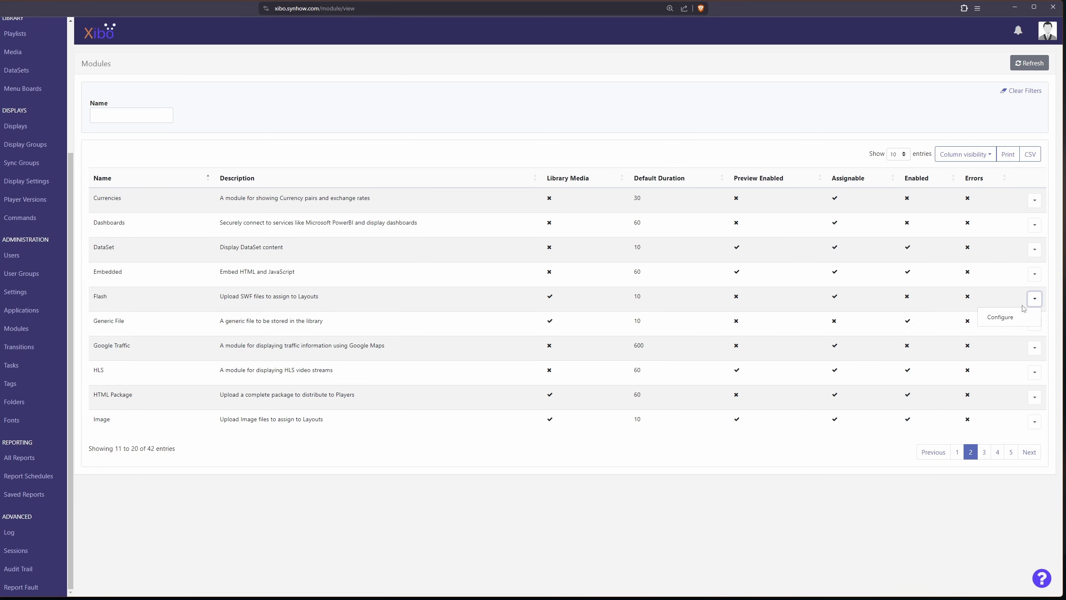
{"action": "left_click", "coordinate": [1003, 317]}
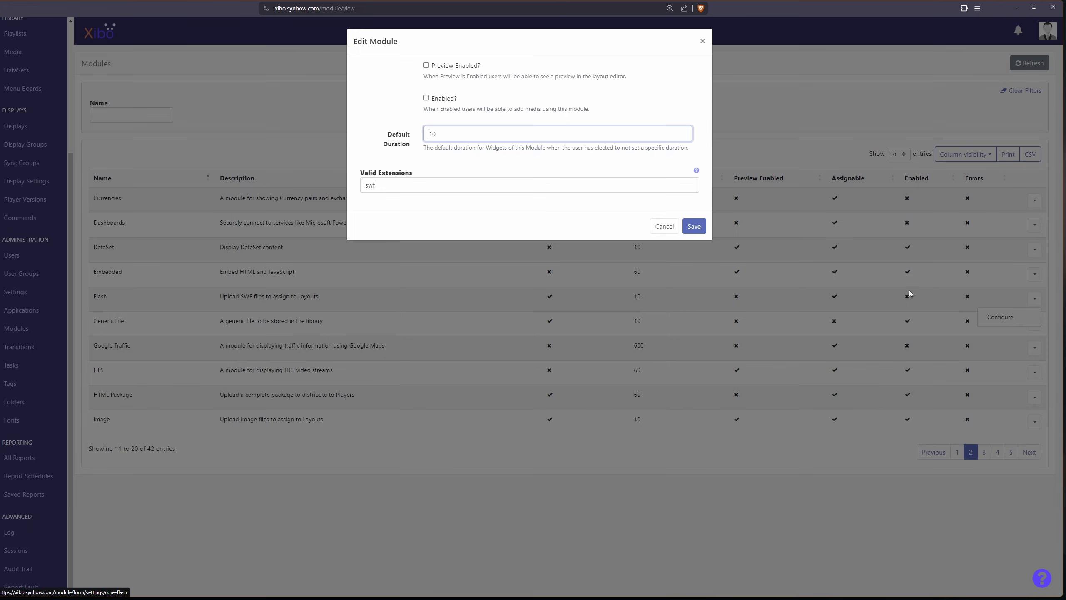
{"action": "left_click", "coordinate": [426, 98]}
{"action": "left_click", "coordinate": [692, 227]}
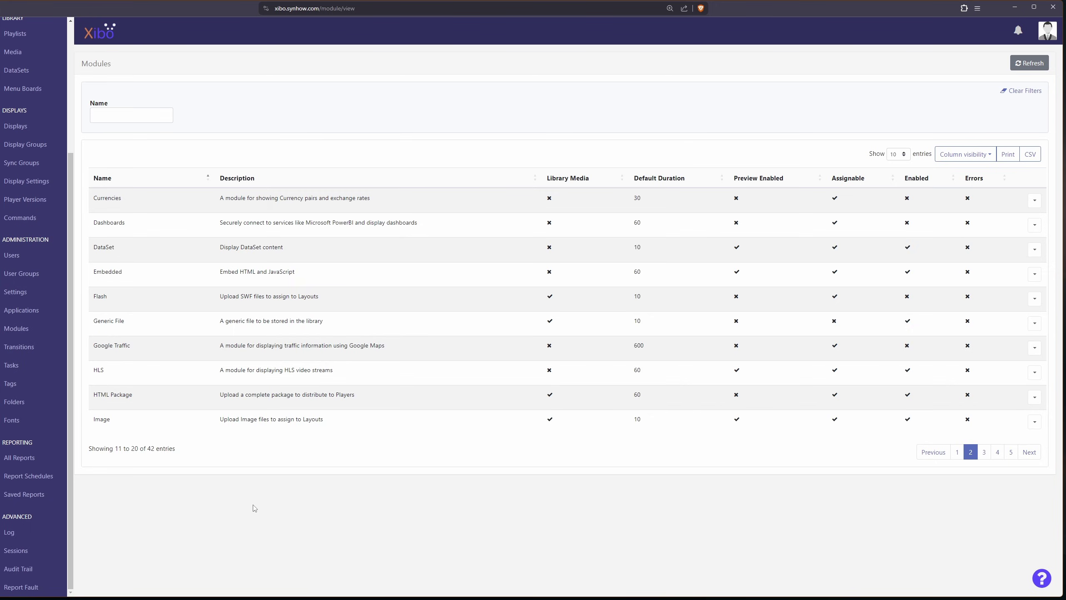
{"action": "left_click", "coordinate": [21, 347]}
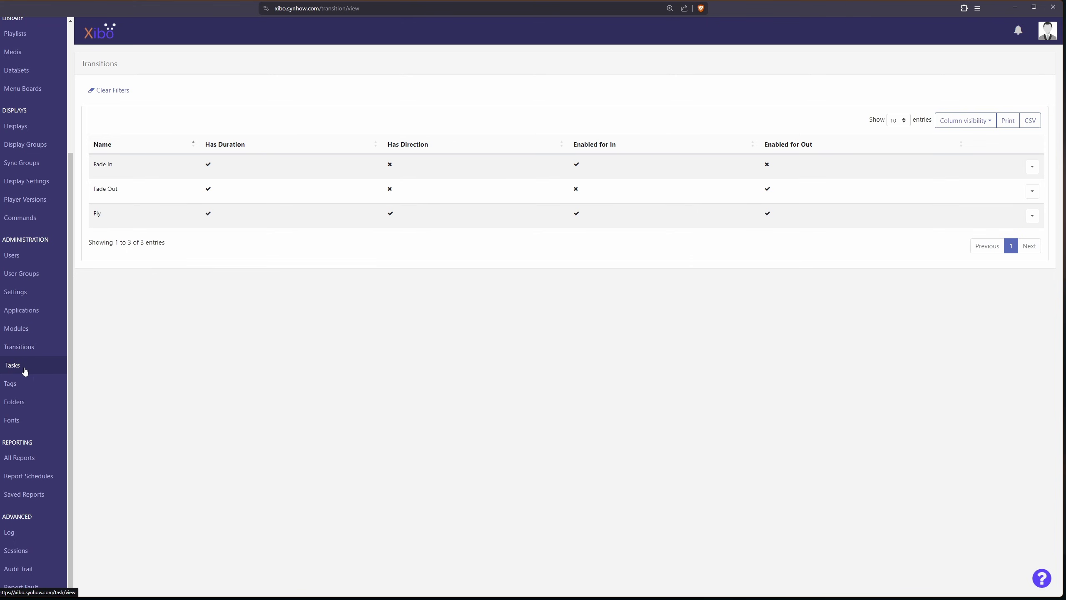
Step: Look through the Tasks, Tags and Folders pages, including the Root Folder
{"action": "left_click", "coordinate": [12, 365]}
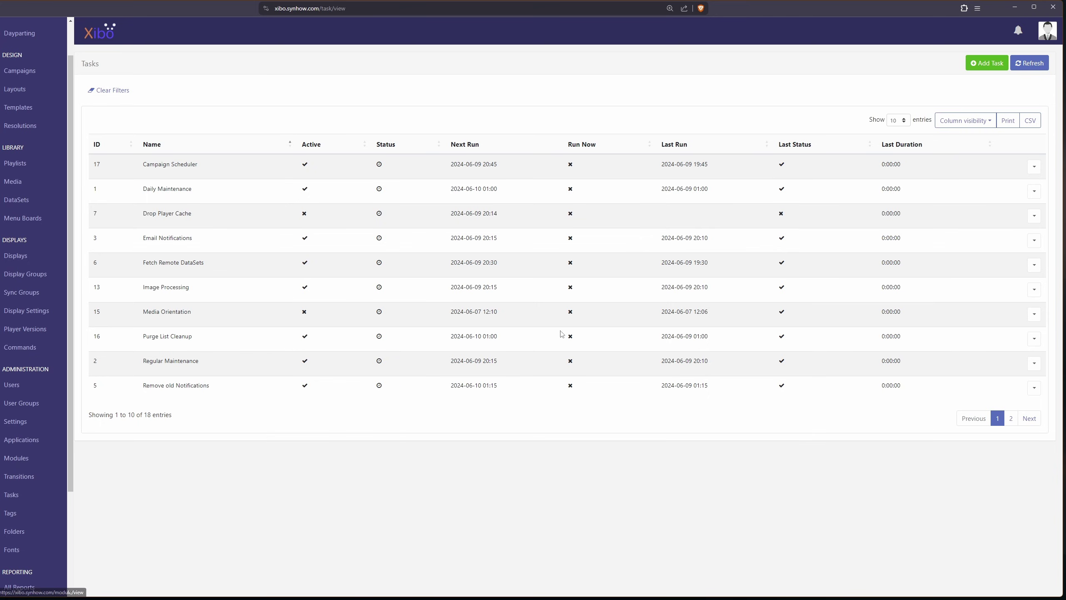
{"action": "scroll", "coordinate": [46, 378], "scroll_direction": "down", "scroll_amount": 3}
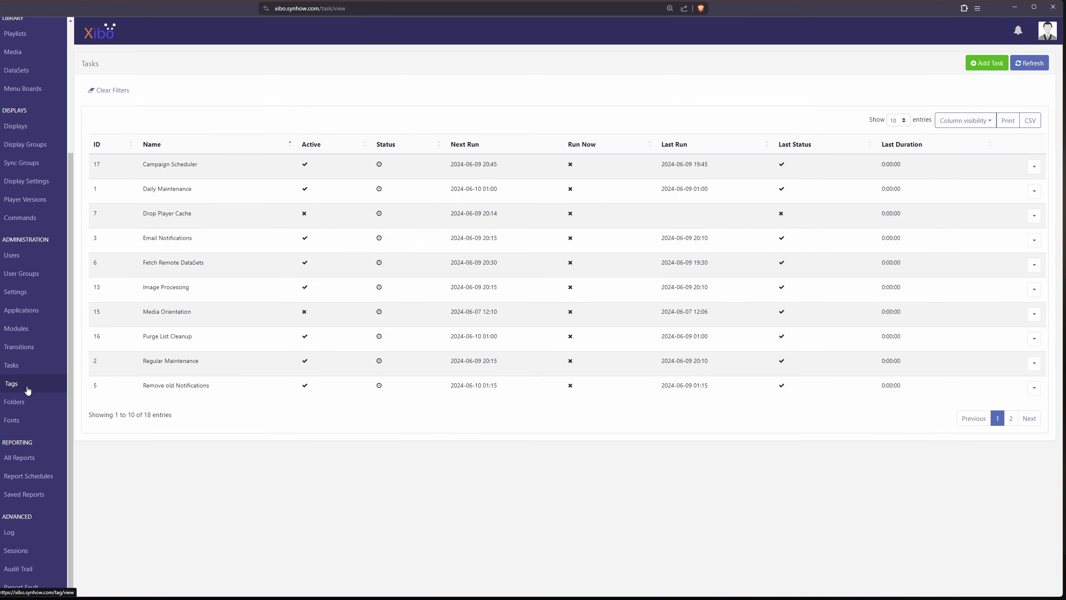
{"action": "left_click", "coordinate": [27, 390]}
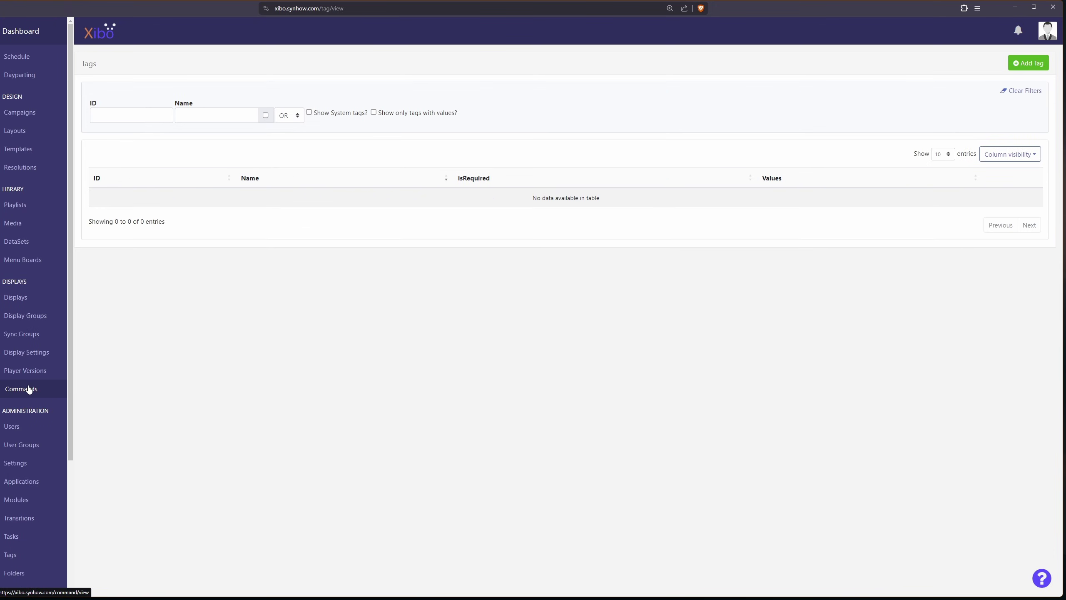
{"action": "scroll", "coordinate": [13, 488], "scroll_direction": "up", "scroll_amount": 3}
{"action": "scroll", "coordinate": [14, 488], "scroll_direction": "down", "scroll_amount": 3}
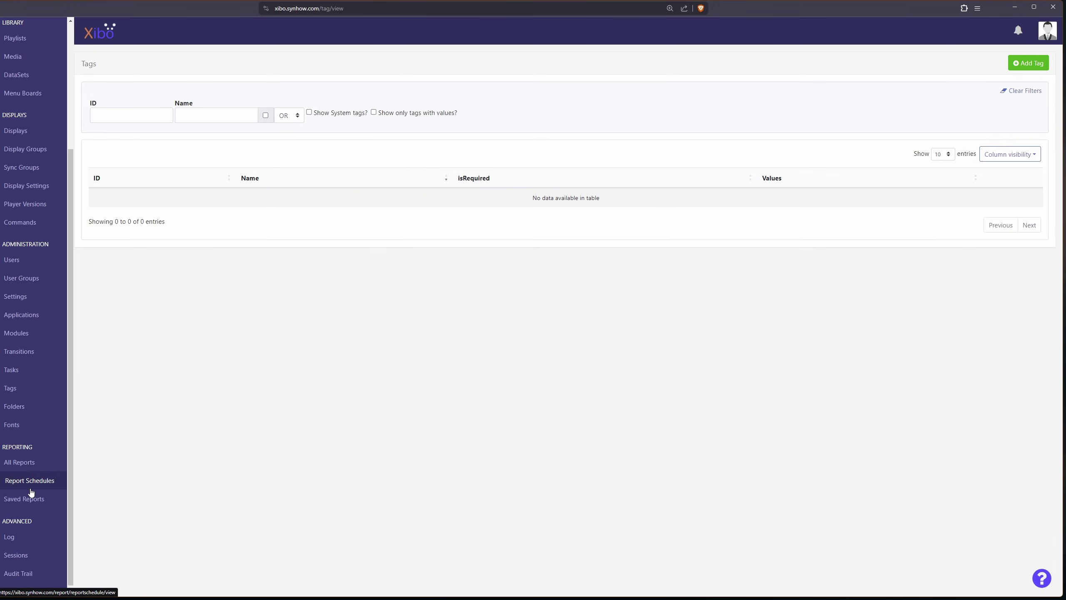
{"action": "left_click", "coordinate": [22, 407]}
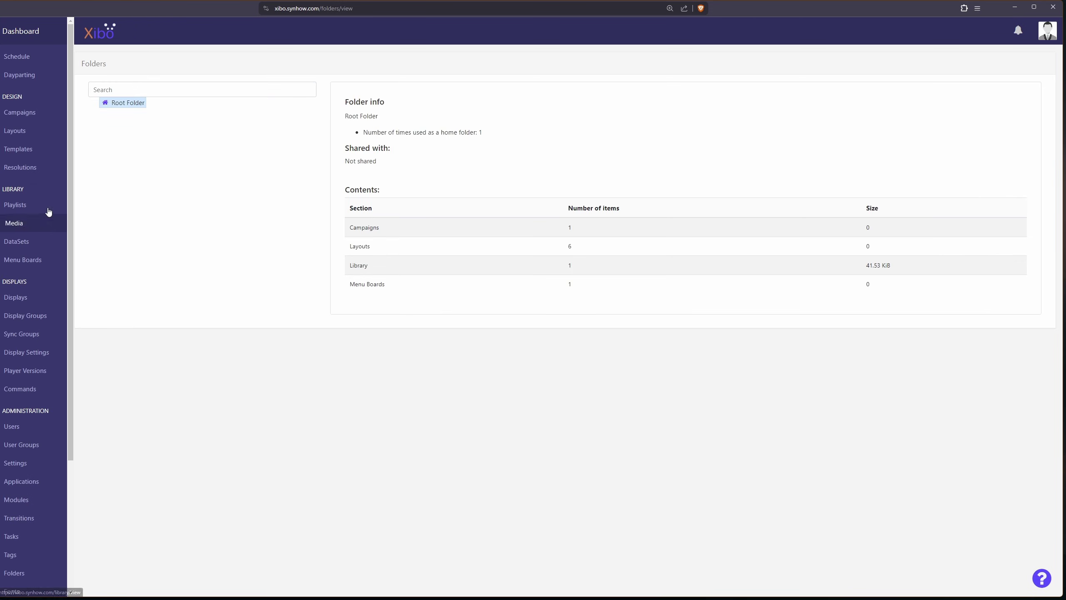
{"action": "scroll", "coordinate": [20, 415], "scroll_direction": "down", "scroll_amount": 4}
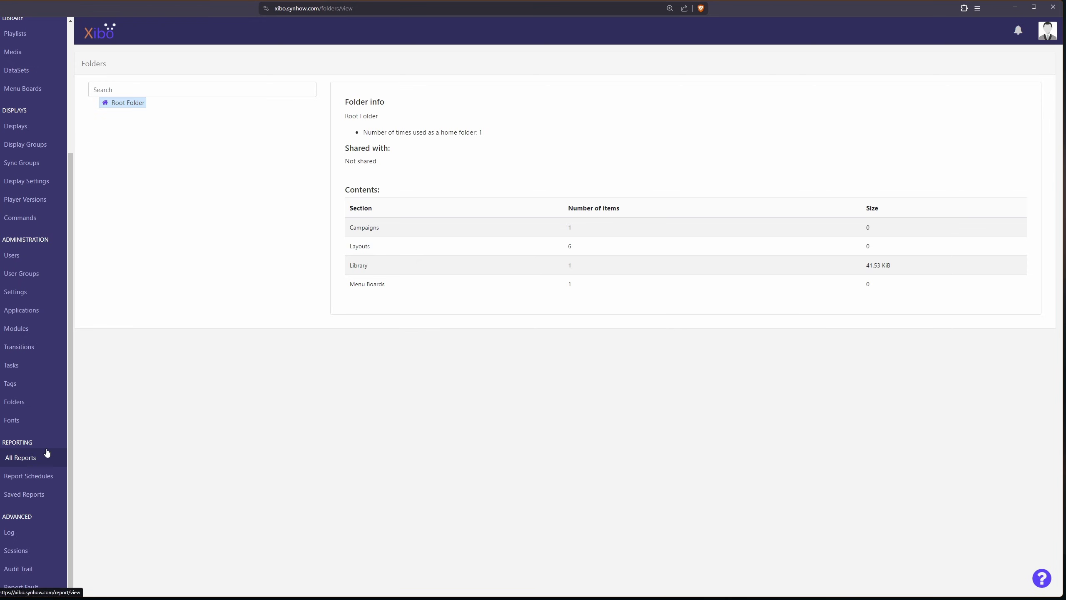
Step: View the five installed fonts, then open and close the Upload Font form
{"action": "left_click", "coordinate": [20, 421]}
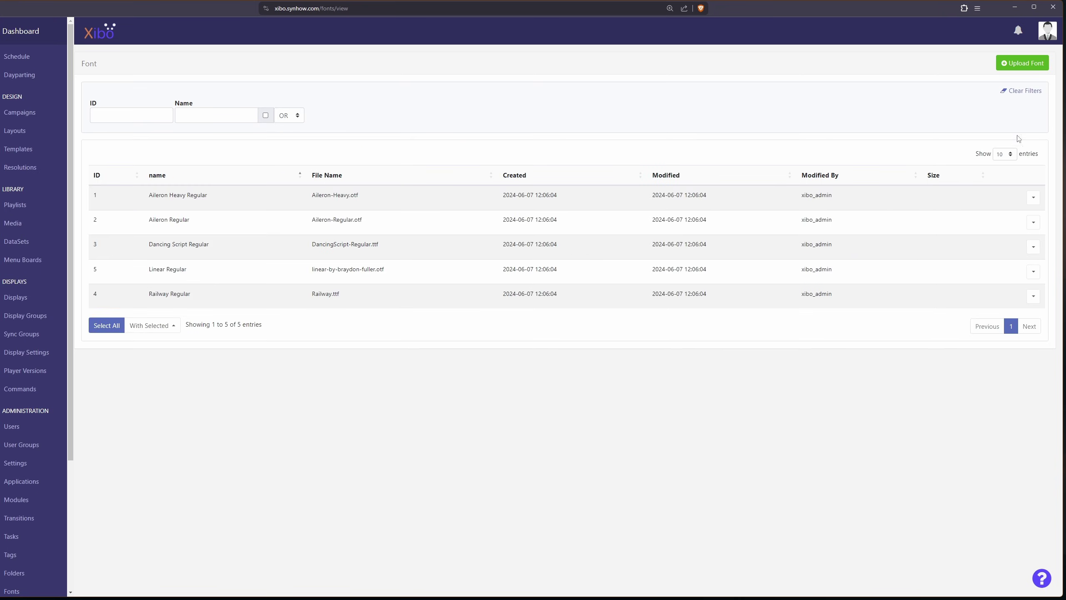
{"action": "left_click", "coordinate": [1022, 63]}
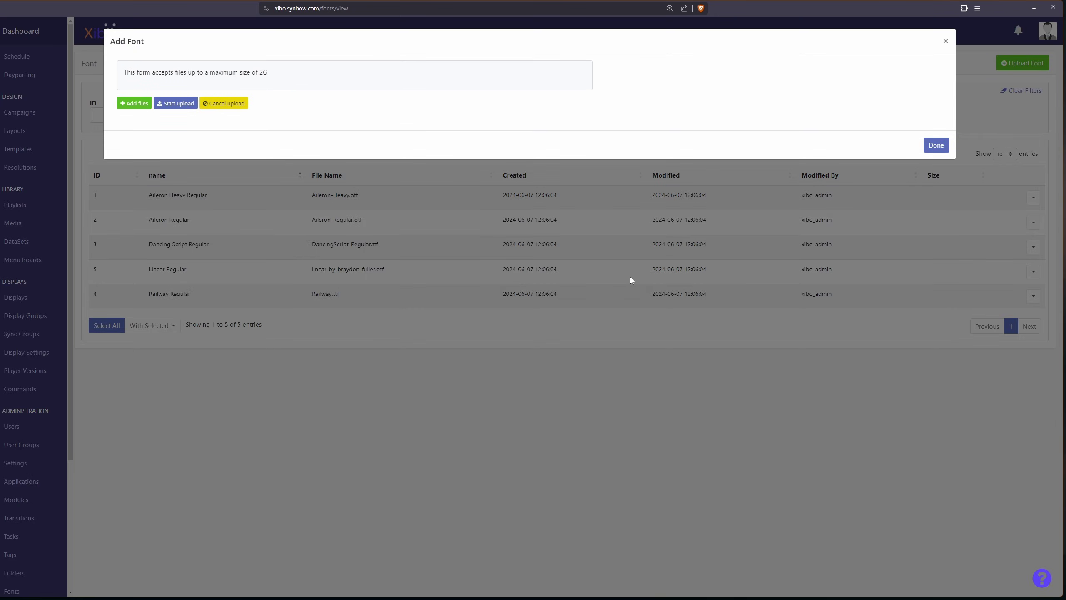
{"action": "left_click", "coordinate": [935, 144]}
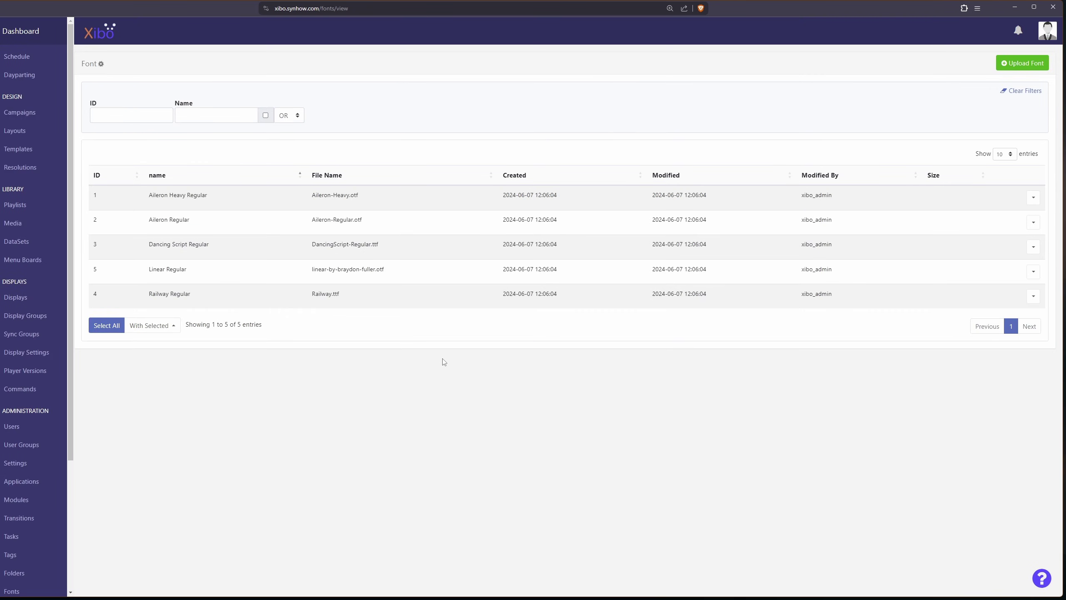
Step: View all reports from the Reporting section of the CMS sidebar
{"action": "scroll", "coordinate": [45, 552], "scroll_direction": "down", "scroll_amount": 5}
{"action": "left_click", "coordinate": [18, 457]}
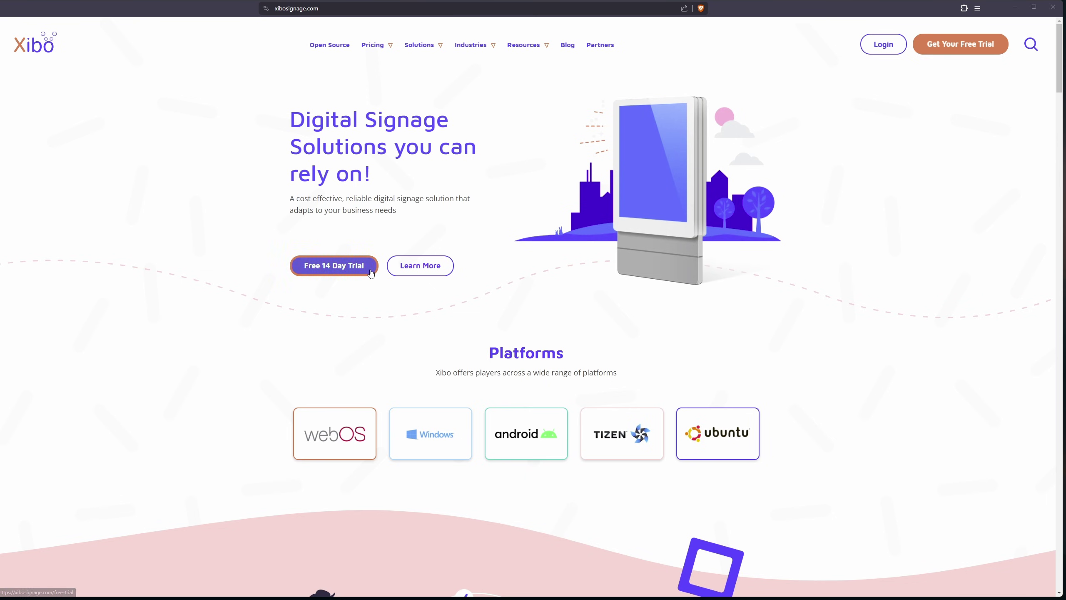
Step: Scroll the Open Source page to its Docker self-hosting instructions, then start a blank tab
{"action": "left_click", "coordinate": [329, 46]}
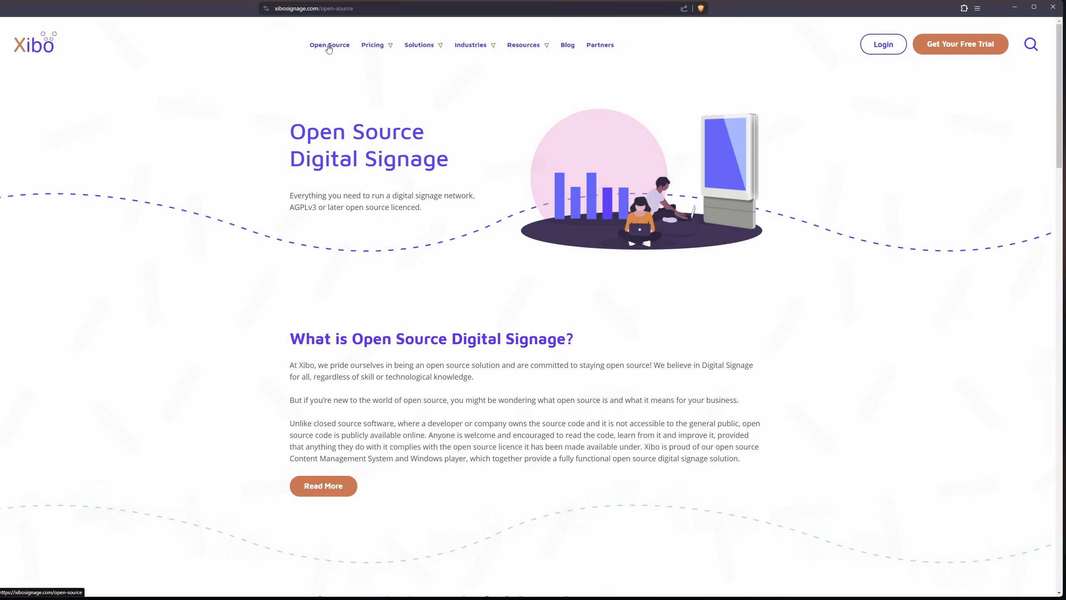
{"action": "scroll", "coordinate": [423, 407], "scroll_direction": "down", "scroll_amount": 5}
{"action": "scroll", "coordinate": [423, 408], "scroll_direction": "down", "scroll_amount": 5}
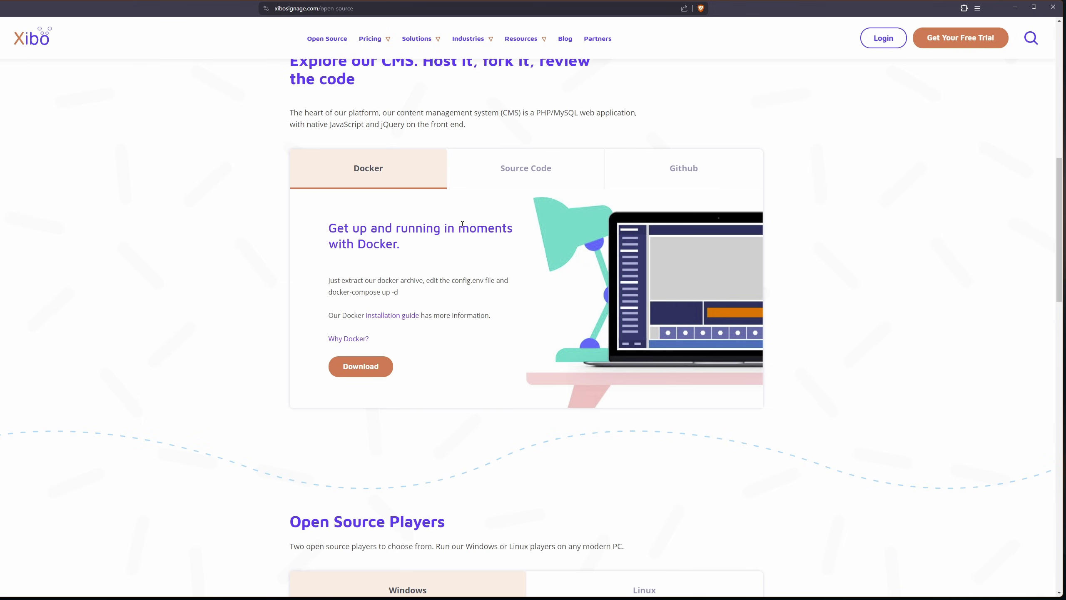
{"action": "key", "text": "alt+Left"}
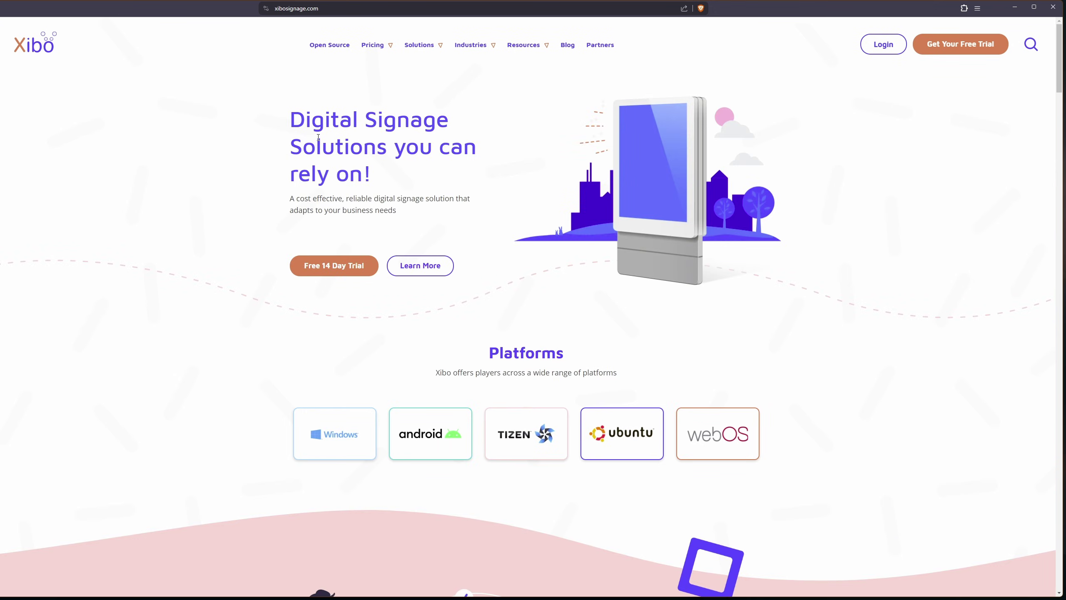
{"action": "left_click", "coordinate": [326, 46]}
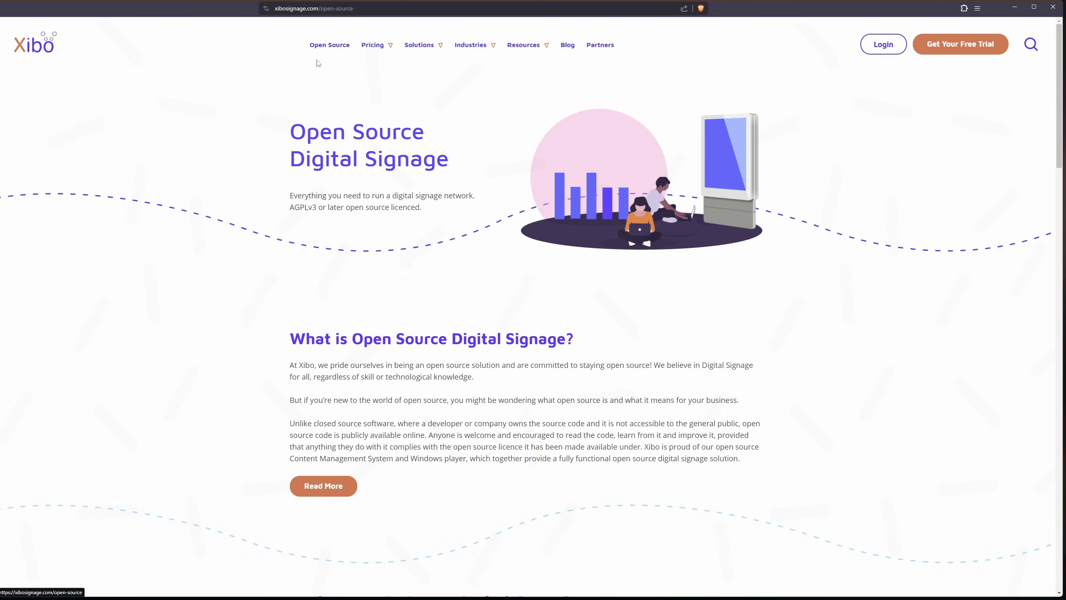
{"action": "scroll", "coordinate": [399, 182], "scroll_direction": "down", "scroll_amount": 10}
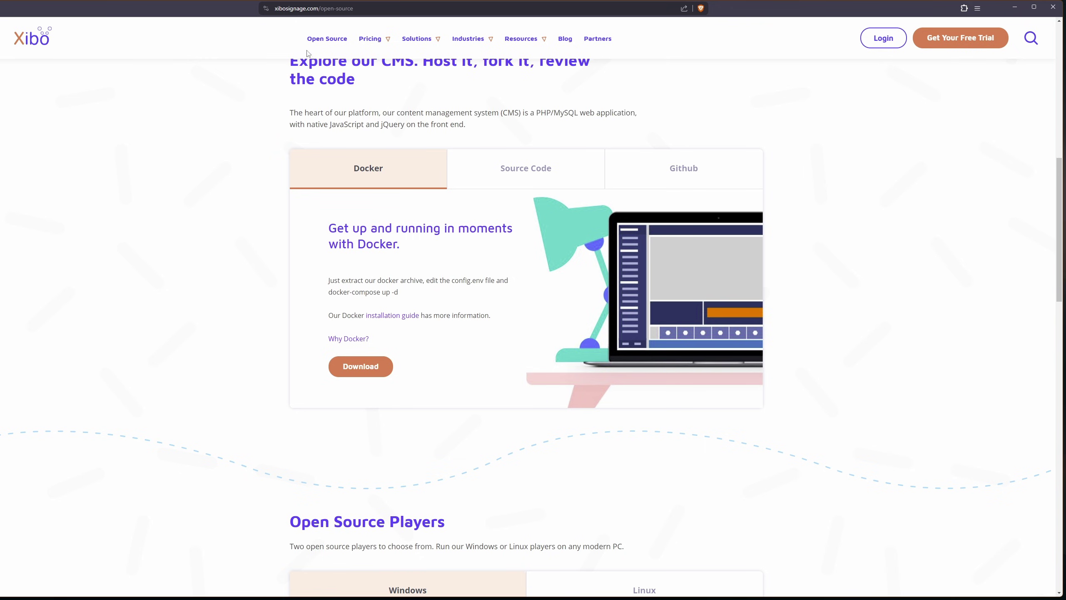
{"action": "key", "text": "ctrl+t"}
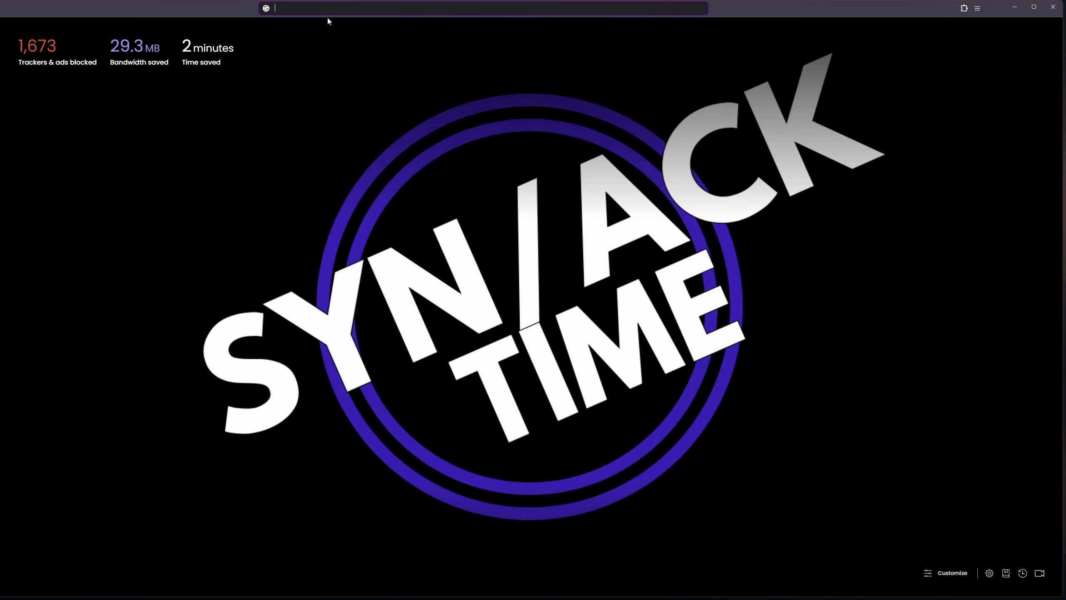
Step: Search 'xibo github docker', open the xibosignage/xibo-docker repository and select its URL
{"action": "type", "text": "xibo github docker"}
{"action": "key", "text": "Return"}
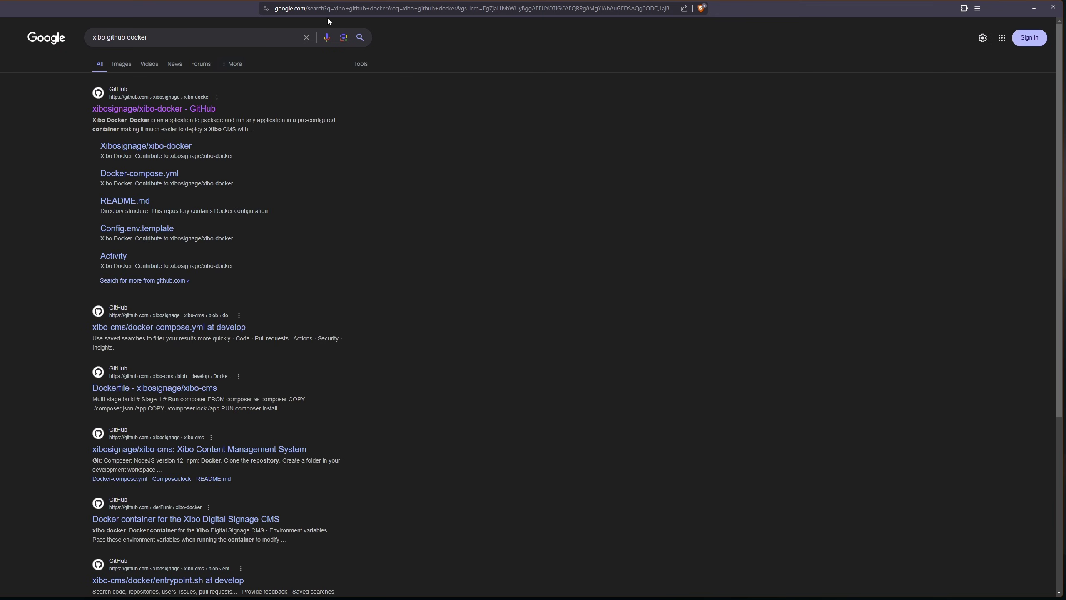
{"action": "left_click", "coordinate": [144, 109]}
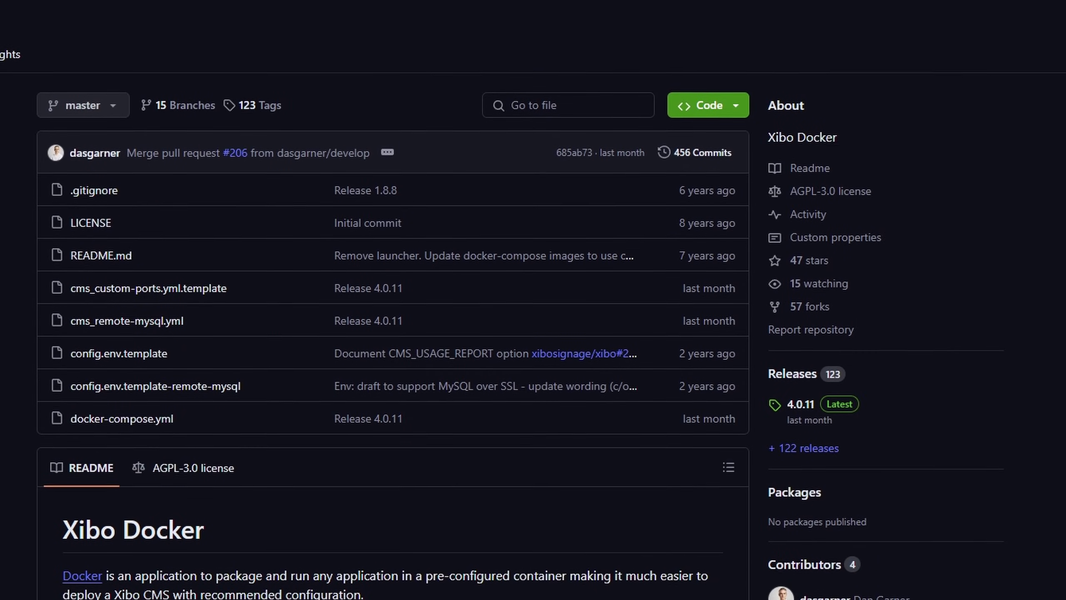
{"action": "left_click", "coordinate": [228, 3]}
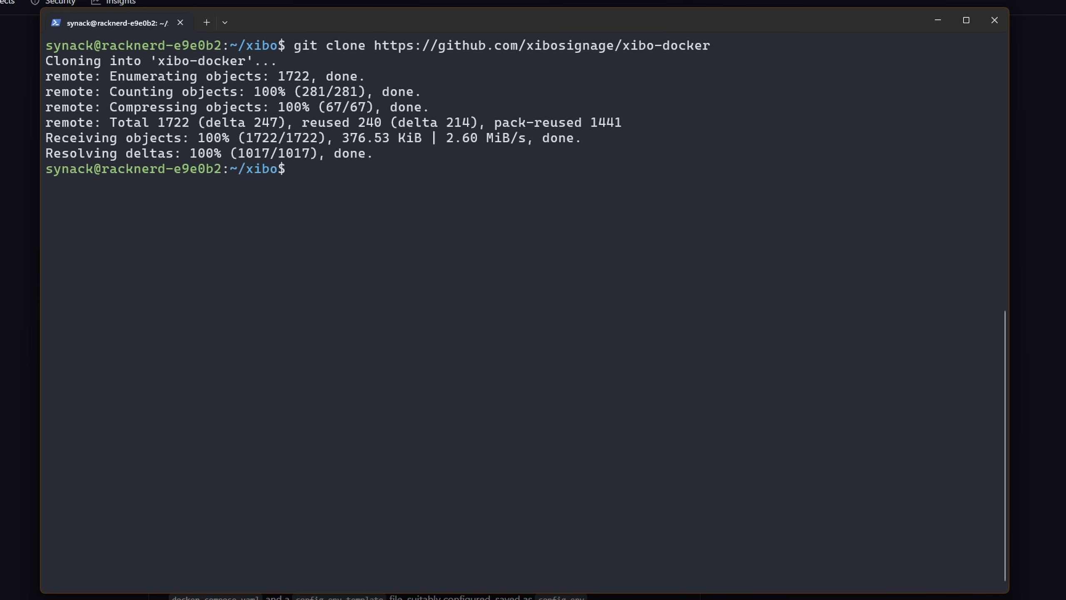
Step: List the xibo folder, change into xibo-docker and list its files
{"action": "type", "text": "ls"}
{"action": "key", "text": "Return"}
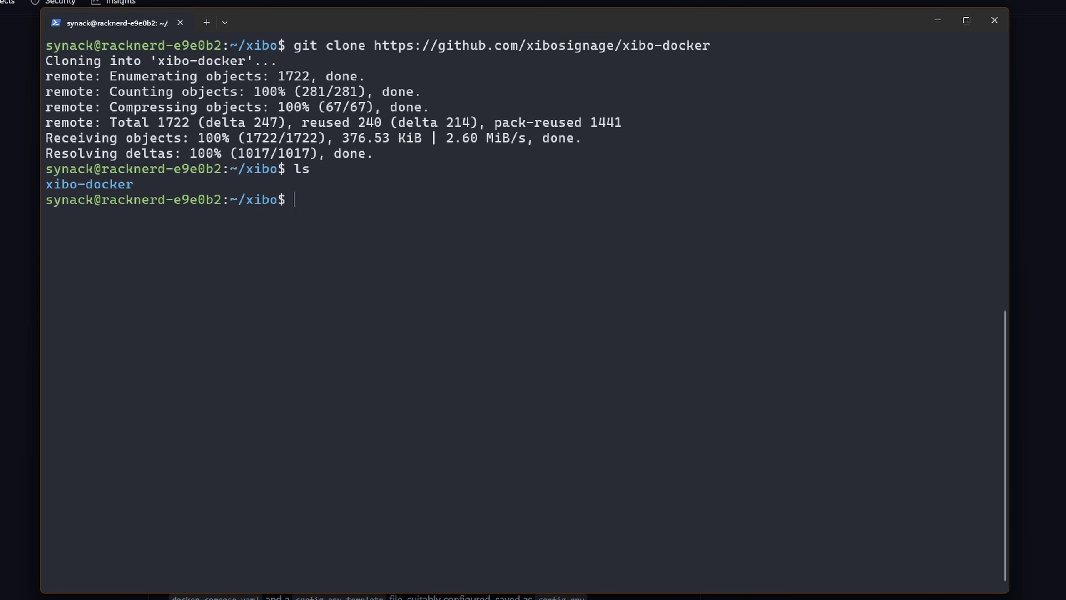
{"action": "type", "text": "cd xi"}
{"action": "key", "text": "Tab"}
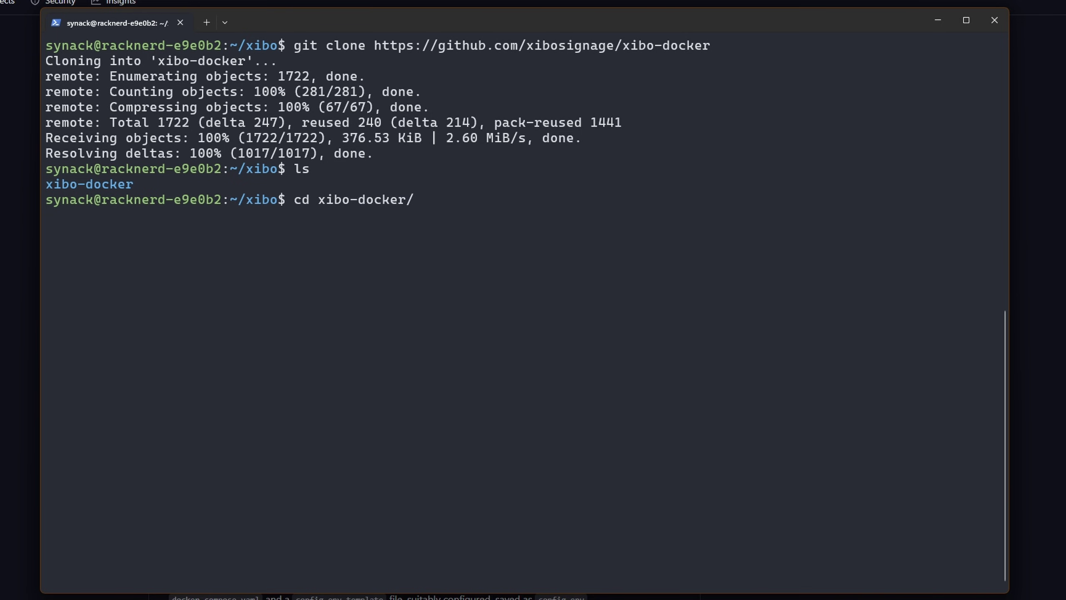
{"action": "key", "text": "Return"}
{"action": "type", "text": "ls"}
{"action": "key", "text": "Return"}
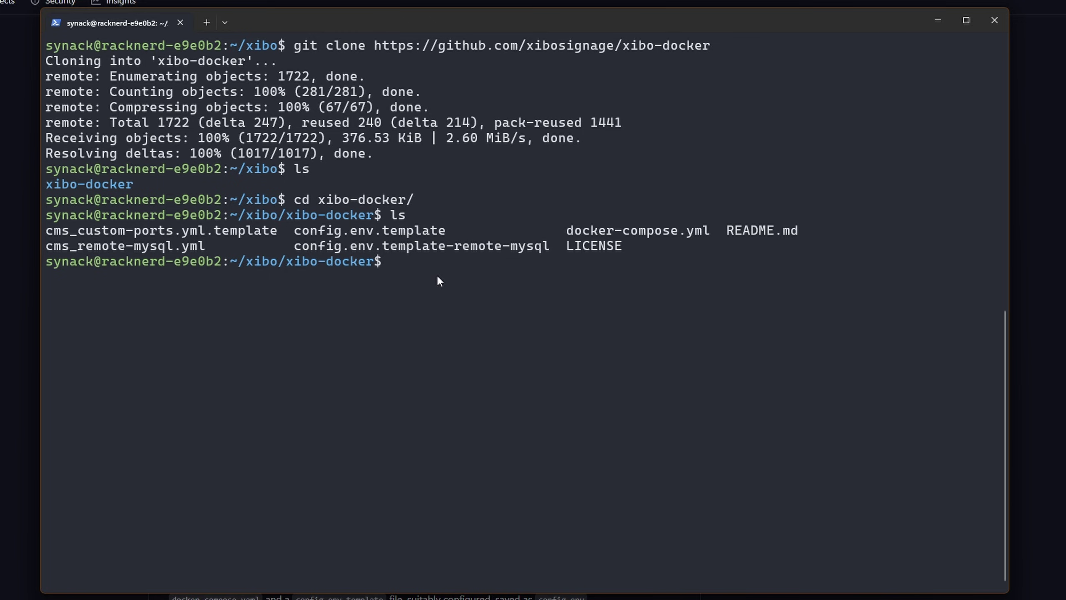
Step: Copy config.env.template to config.env, enlarge the terminal, and enter nano config.env
{"action": "type", "text": "cp config.env.template"}
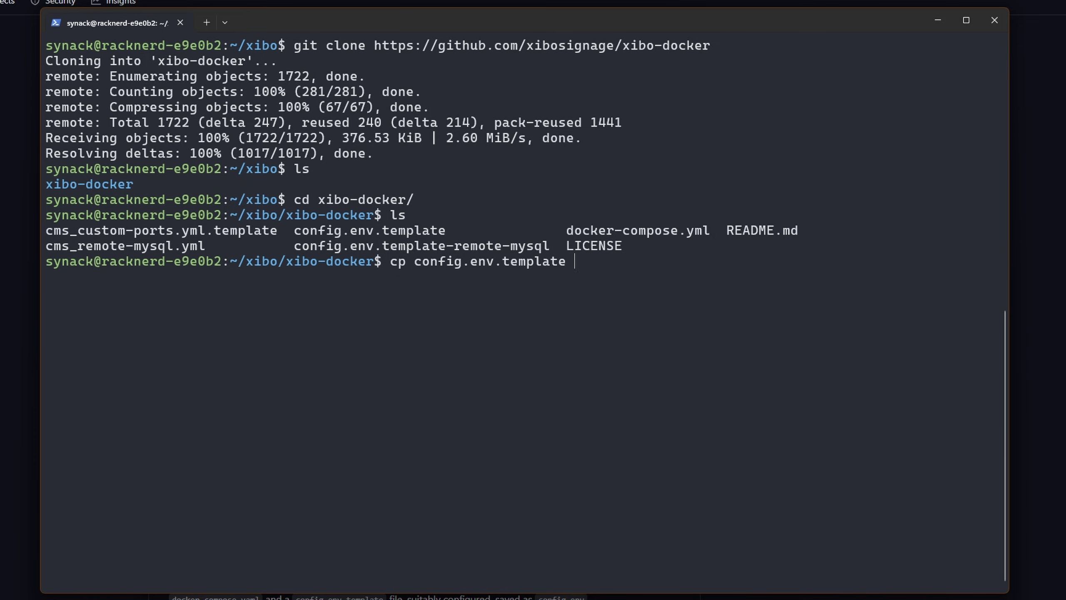
{"action": "type", "text": " config.env"}
{"action": "key", "text": "Return"}
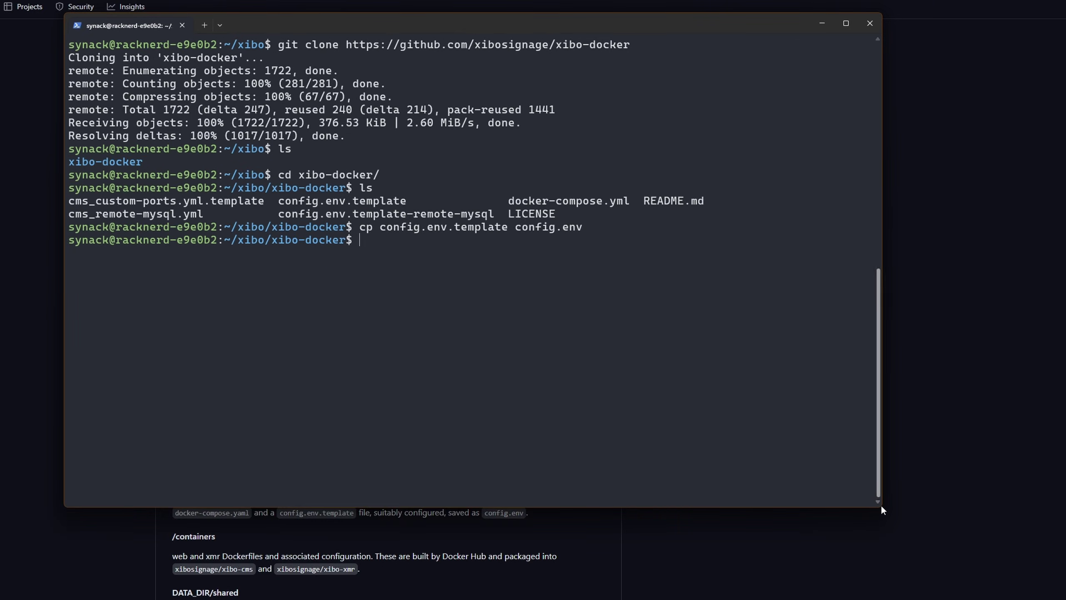
{"action": "left_click_drag", "start_coordinate": [881, 506], "coordinate": [1044, 595]}
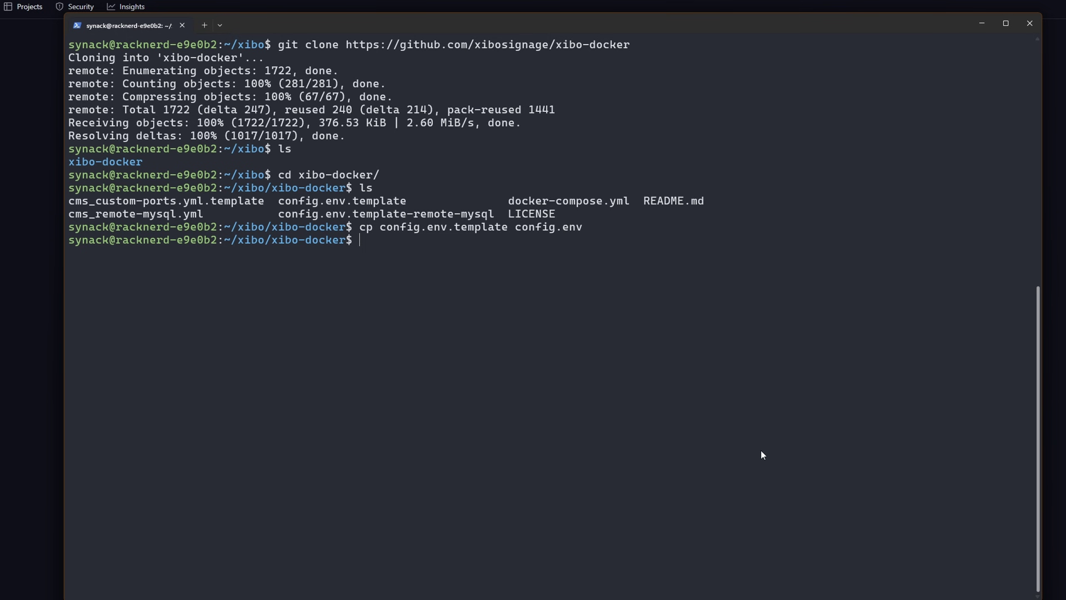
{"action": "type", "text": "nano"}
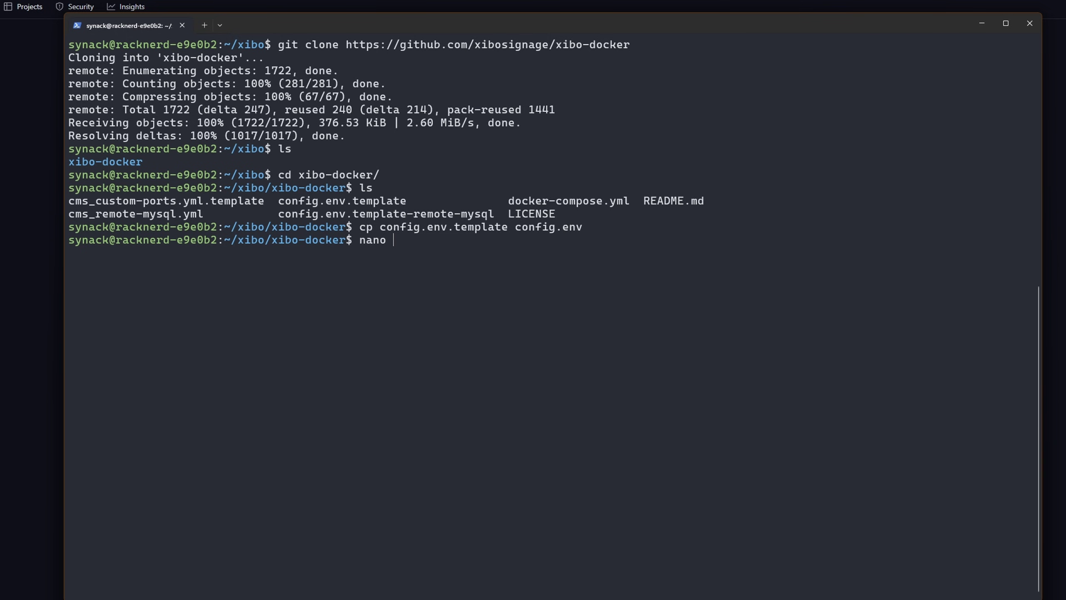
{"action": "type", "text": " config.env"}
Step: Open config.env in nano and enter a MySQL password after MYSQL_PASSWORD=
{"action": "key", "text": "Return"}
{"action": "key", "text": "Down"}
{"action": "key", "text": "Down"}
{"action": "key", "text": "Down"}
{"action": "key", "text": "Down"}
{"action": "key", "text": "Down"}
{"action": "key", "text": "Down"}
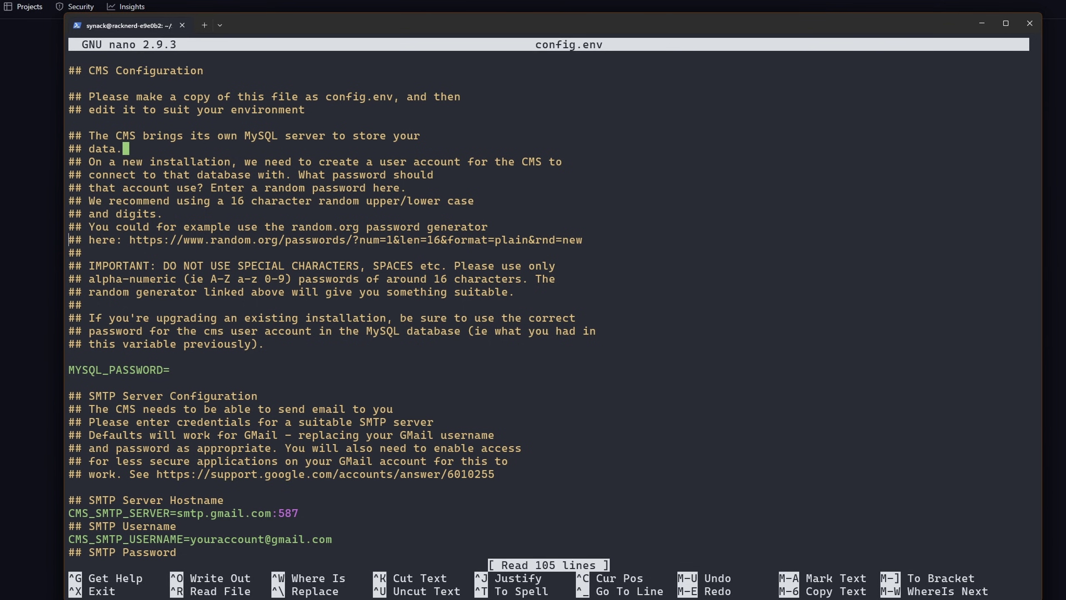
{"action": "key", "text": "Down"}
{"action": "key", "text": "Down"}
{"action": "key", "text": "Down"}
{"action": "key", "text": "Down"}
{"action": "key", "text": "Down"}
{"action": "key", "text": "Down"}
{"action": "key", "text": "Down"}
{"action": "key", "text": "Right"}
{"action": "key", "text": "Right"}
{"action": "key", "text": "Right"}
{"action": "key", "text": "Right"}
{"action": "key", "text": "Right"}
{"action": "key", "text": "Right"}
{"action": "key", "text": "Right"}
{"action": "key", "text": "Right"}
{"action": "key", "text": "Right"}
{"action": "key", "text": "Right"}
{"action": "key", "text": "Right"}
{"action": "key", "text": "Right"}
{"action": "key", "text": "Right"}
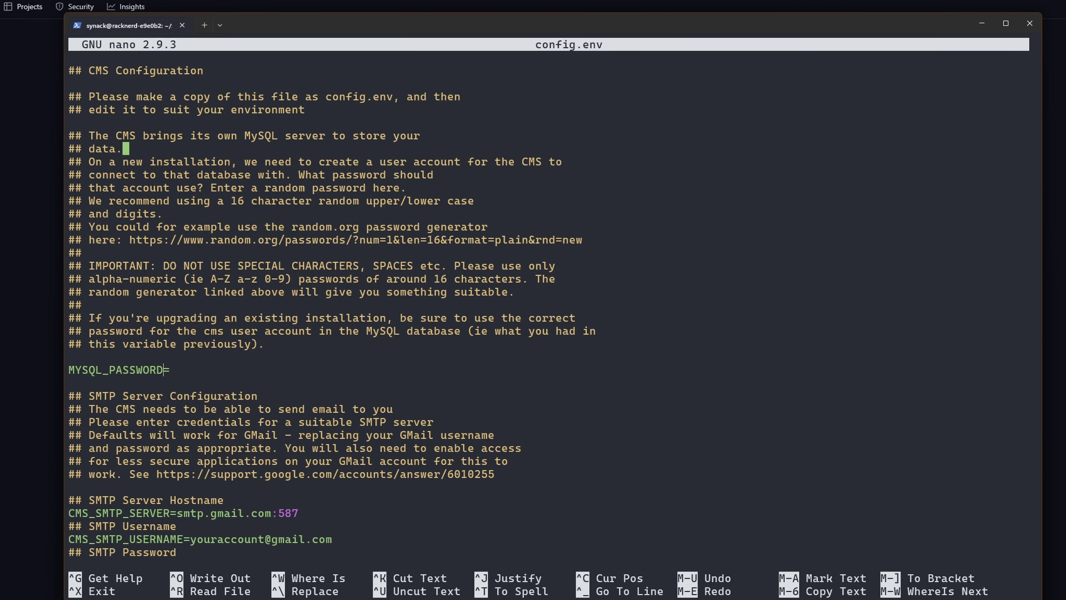
{"action": "key", "text": "Right"}
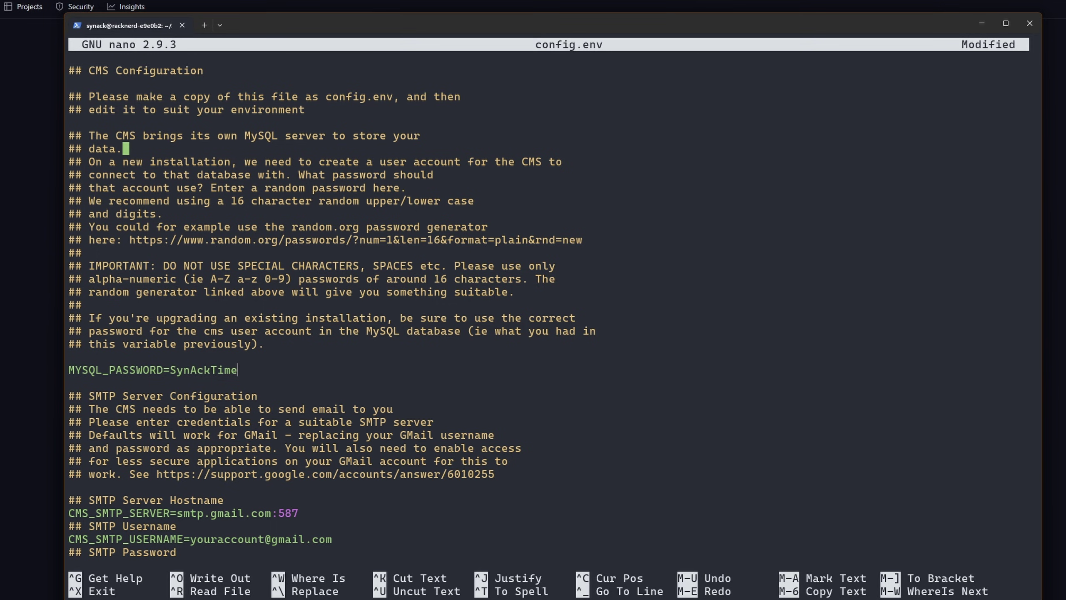
{"action": "left_click", "coordinate": [69, 383]}
Step: Replace cms.example.org with xibo.synhow.com in CMS_SERVER_NAME
{"action": "scroll", "coordinate": [271, 487], "scroll_direction": "down", "scroll_amount": 6}
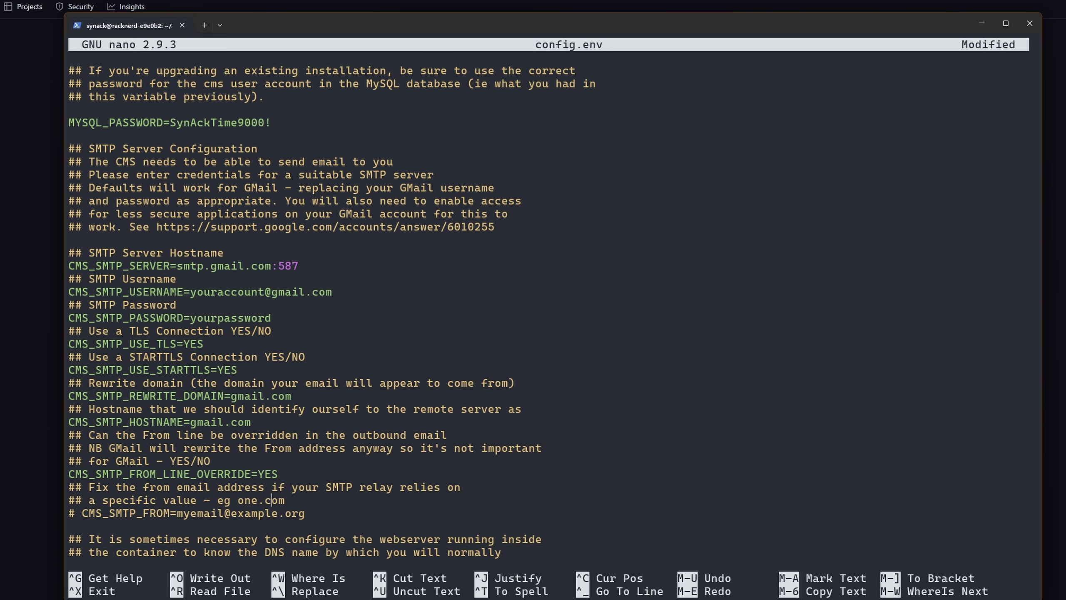
{"action": "scroll", "coordinate": [271, 487], "scroll_direction": "down", "scroll_amount": 6}
{"action": "key", "text": "Down"}
{"action": "key", "text": "Down"}
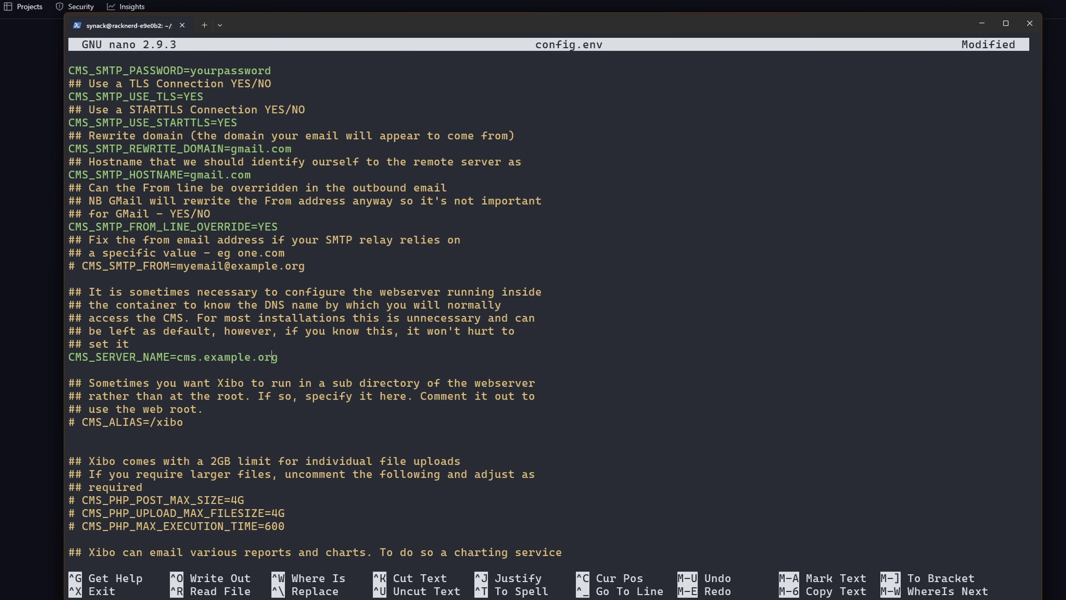
{"action": "key", "text": "Right"}
{"action": "key", "text": "BackSpace"}
{"action": "key", "text": "BackSpace"}
{"action": "key", "text": "BackSpace"}
{"action": "key", "text": "BackSpace"}
{"action": "key", "text": "BackSpace"}
{"action": "key", "text": "BackSpace"}
{"action": "key", "text": "BackSpace"}
{"action": "key", "text": "BackSpace"}
{"action": "key", "text": "BackSpace"}
{"action": "key", "text": "BackSpace"}
{"action": "key", "text": "BackSpace"}
{"action": "key", "text": "BackSpace"}
{"action": "key", "text": "BackSpace"}
{"action": "key", "text": "BackSpace"}
{"action": "key", "text": "BackSpace"}
{"action": "type", "text": "xibo.synho"}
{"action": "type", "text": "w.com"}
{"action": "key", "text": "Down"}
{"action": "key", "text": "Down"}
{"action": "key", "text": "Down"}
{"action": "key", "text": "Down"}
{"action": "key", "text": "Down"}
{"action": "key", "text": "End"}
{"action": "scroll", "coordinate": [545, 294], "scroll_direction": "down", "scroll_amount": 12}
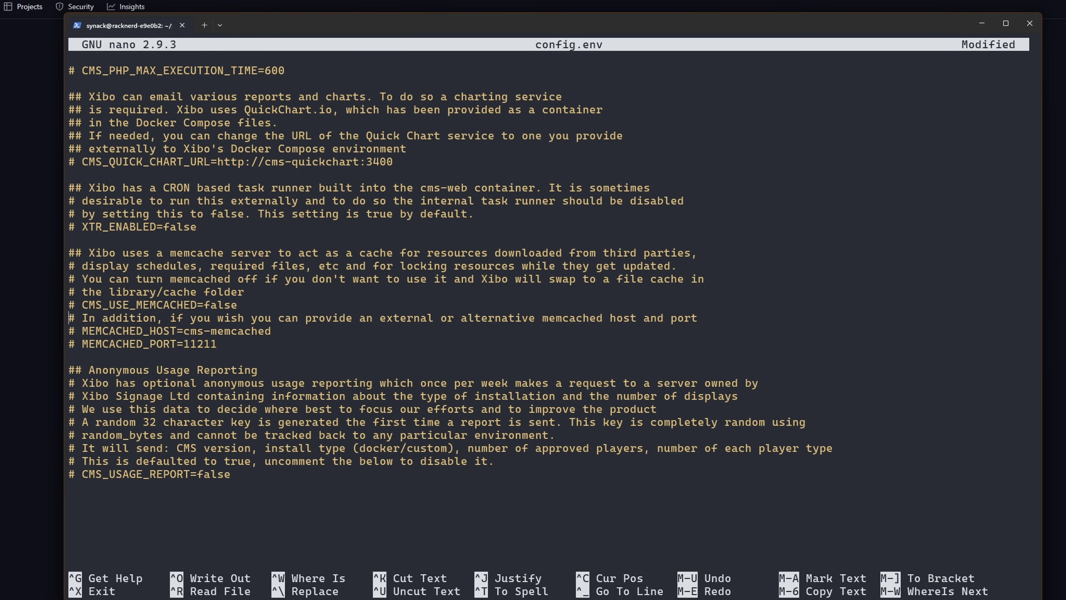
Step: Save config.env and exit nano
{"action": "key", "text": "ctrl+x"}
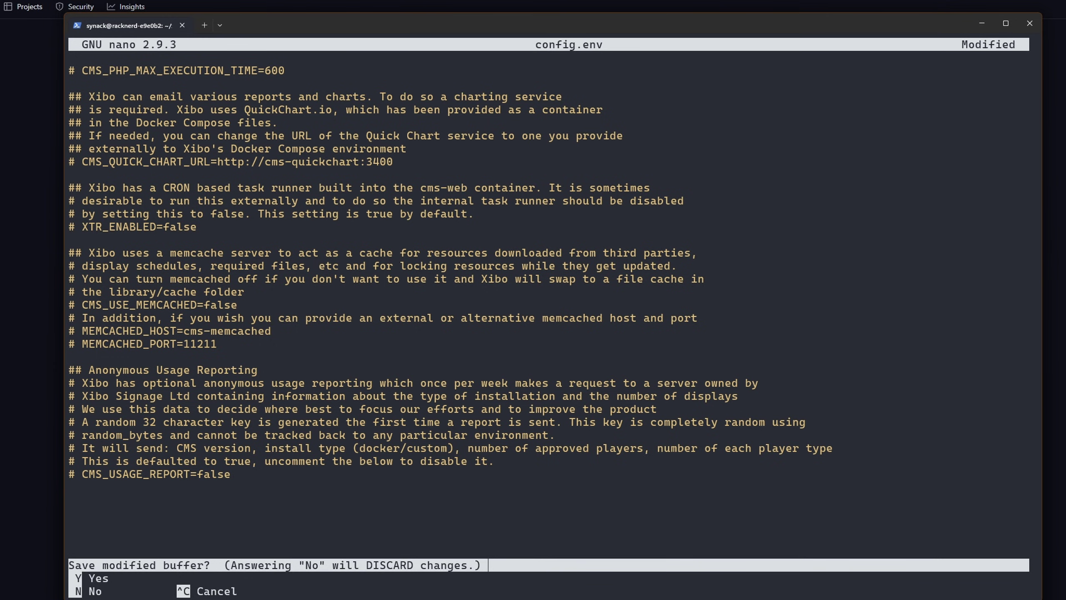
{"action": "key", "text": "y"}
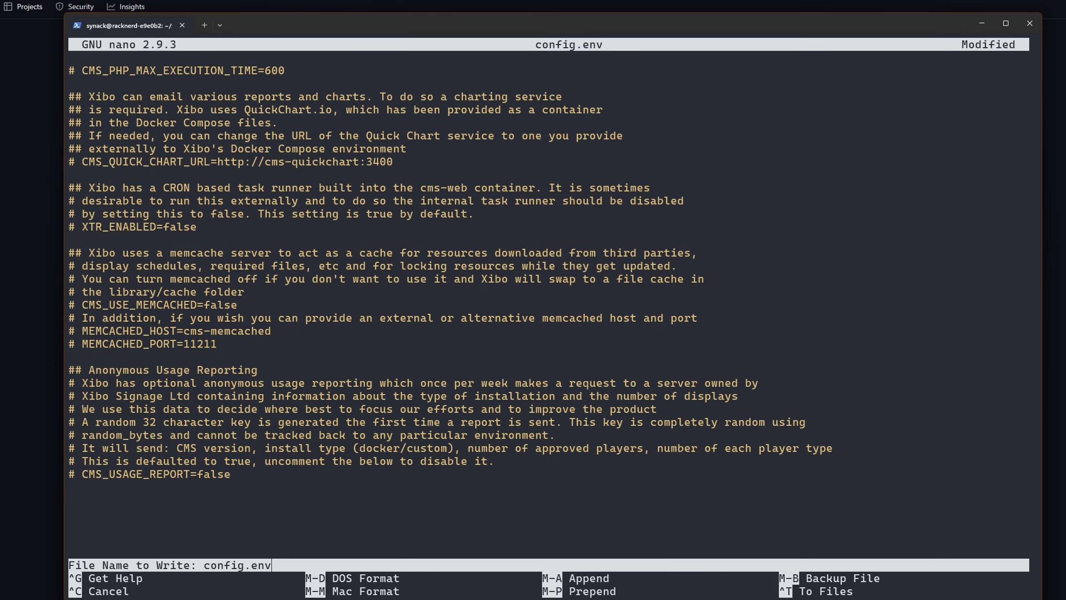
{"action": "key", "text": "Return"}
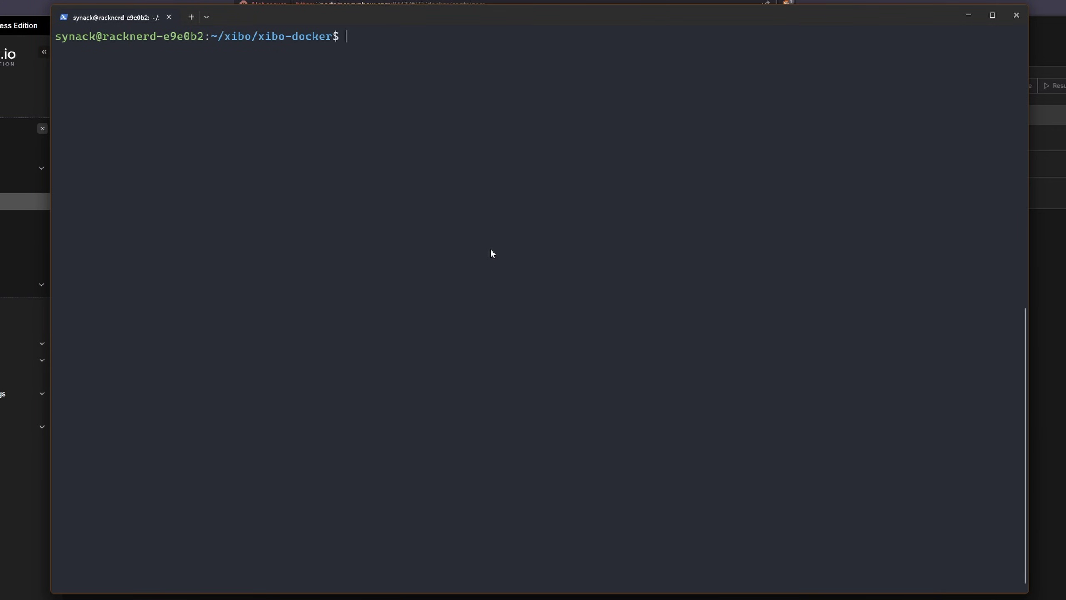
Step: Open docker-compose.yml in nano and delete cms-web's ports: block with the 80:80 mapping
{"action": "type", "text": "nano docker"}
{"action": "key", "text": "Tab"}
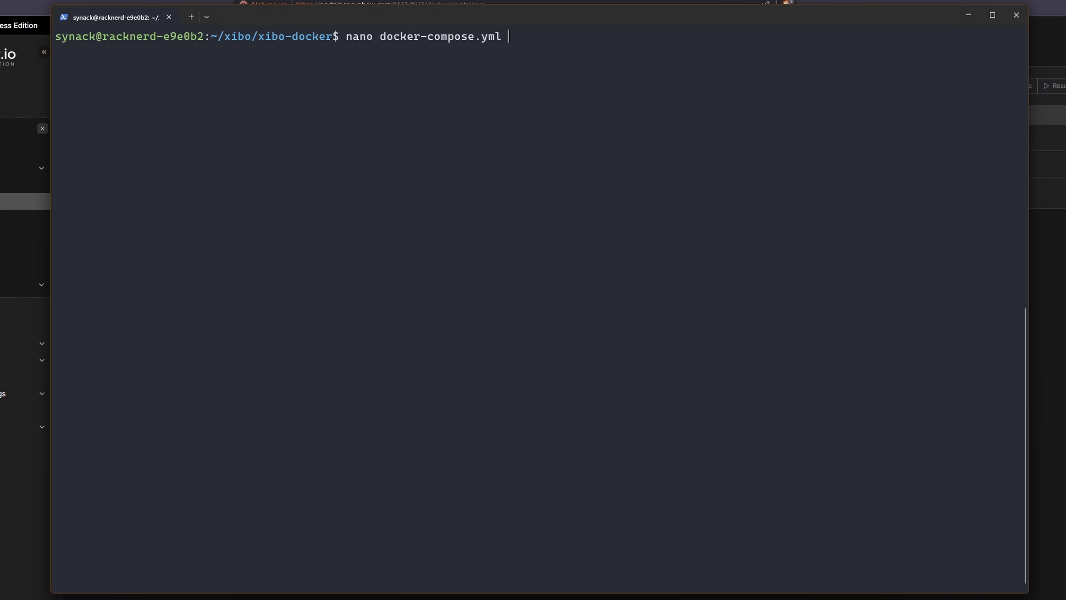
{"action": "key", "text": "Return"}
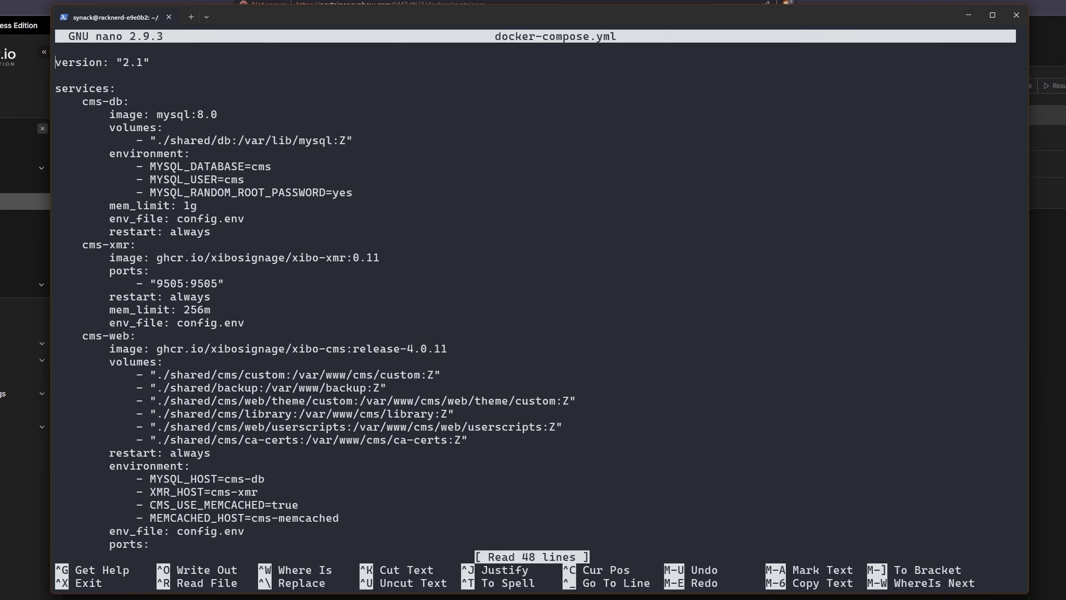
{"action": "key", "text": "Down"}
{"action": "key", "text": "Down"}
{"action": "key", "text": "Down"}
{"action": "key", "text": "Down"}
{"action": "key", "text": "Down"}
{"action": "key", "text": "Down"}
{"action": "key", "text": "Down"}
{"action": "key", "text": "Down"}
{"action": "key", "text": "Down"}
{"action": "key", "text": "Down"}
{"action": "key", "text": "Down"}
{"action": "key", "text": "Down"}
{"action": "key", "text": "Down"}
{"action": "key", "text": "Down"}
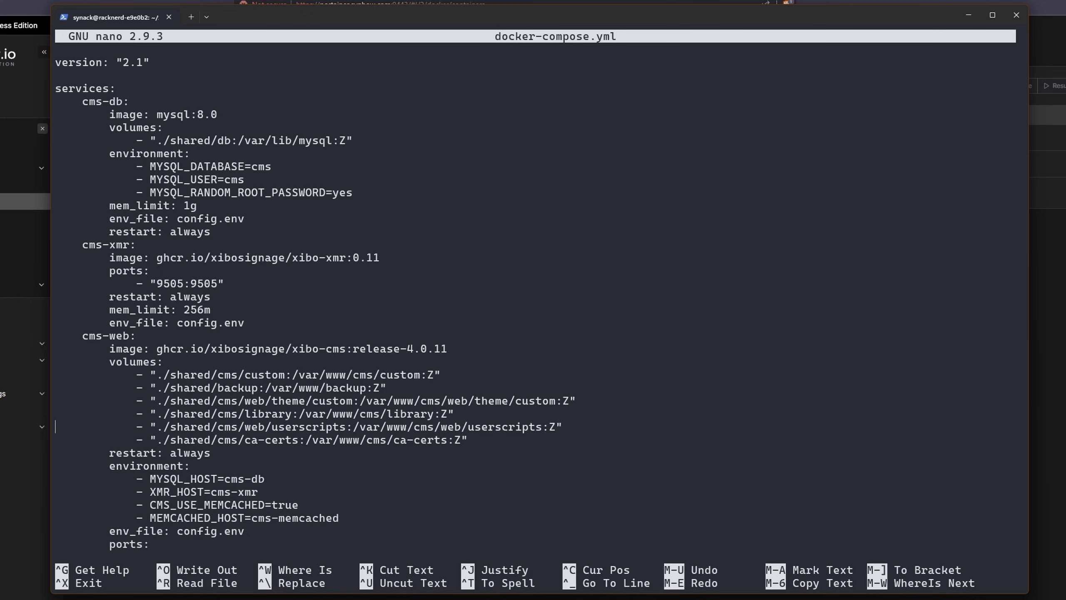
{"action": "key", "text": "Down"}
{"action": "key", "text": "Down"}
{"action": "key", "text": "Down"}
{"action": "key", "text": "Down"}
{"action": "key", "text": "Down"}
{"action": "key", "text": "Down"}
{"action": "key", "text": "Down"}
{"action": "key", "text": "Down"}
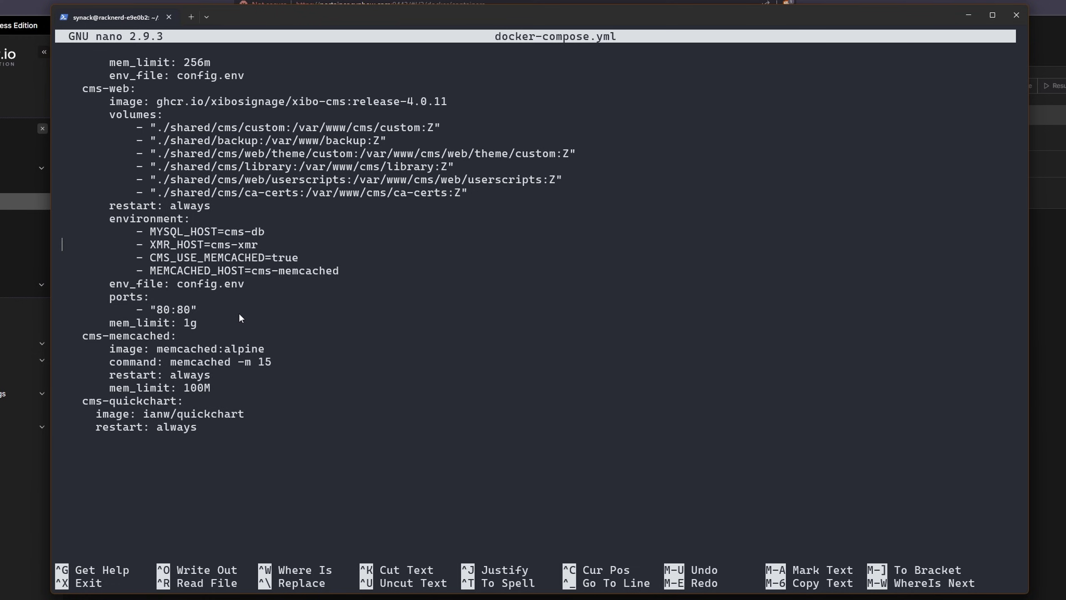
{"action": "key", "text": "Down"}
{"action": "key", "text": "Down"}
{"action": "key", "text": "Down"}
{"action": "key", "text": "Right"}
{"action": "key", "text": "Right"}
{"action": "key", "text": "Right"}
{"action": "key", "text": "Right"}
{"action": "key", "text": "Right"}
{"action": "key", "text": "Right"}
{"action": "key", "text": "Right"}
{"action": "key", "text": "Right"}
{"action": "key", "text": "Right"}
{"action": "key", "text": "Right"}
{"action": "key", "text": "Left"}
{"action": "key", "text": "Left"}
{"action": "key", "text": "Down"}
{"action": "key", "text": "Right"}
{"action": "key", "text": "BackSpace"}
{"action": "key", "text": "BackSpace"}
{"action": "key", "text": "BackSpace"}
{"action": "key", "text": "BackSpace"}
{"action": "key", "text": "BackSpace"}
{"action": "key", "text": "BackSpace"}
{"action": "key", "text": "BackSpace"}
{"action": "key", "text": "BackSpace"}
{"action": "key", "text": "BackSpace"}
{"action": "key", "text": "BackSpace"}
{"action": "key", "text": "BackSpace"}
{"action": "key", "text": "Delete"}
{"action": "key", "text": "Delete"}
{"action": "key", "text": "Delete"}
{"action": "key", "text": "Delete"}
{"action": "key", "text": "Delete"}
{"action": "key", "text": "Delete"}
{"action": "key", "text": "Delete"}
{"action": "key", "text": "Delete"}
{"action": "key", "text": "Delete"}
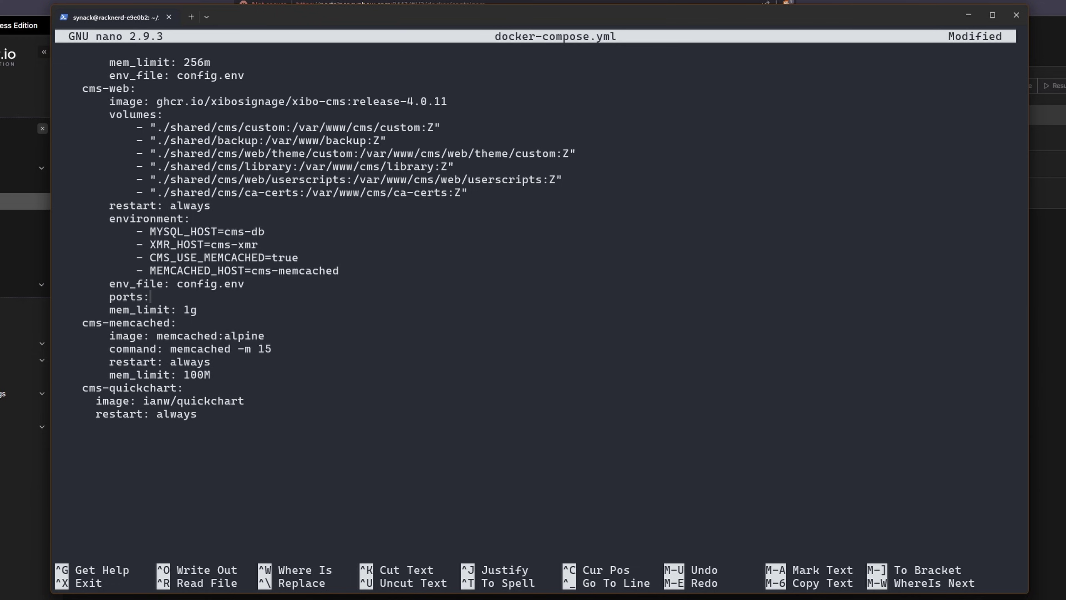
{"action": "key", "text": "BackSpace"}
{"action": "key", "text": "BackSpace"}
{"action": "key", "text": "BackSpace"}
{"action": "key", "text": "BackSpace"}
{"action": "key", "text": "BackSpace"}
{"action": "key", "text": "BackSpace"}
{"action": "key", "text": "BackSpace"}
Step: Save docker-compose.yml, exit nano and clear the terminal screen
{"action": "key", "text": "ctrl+x"}
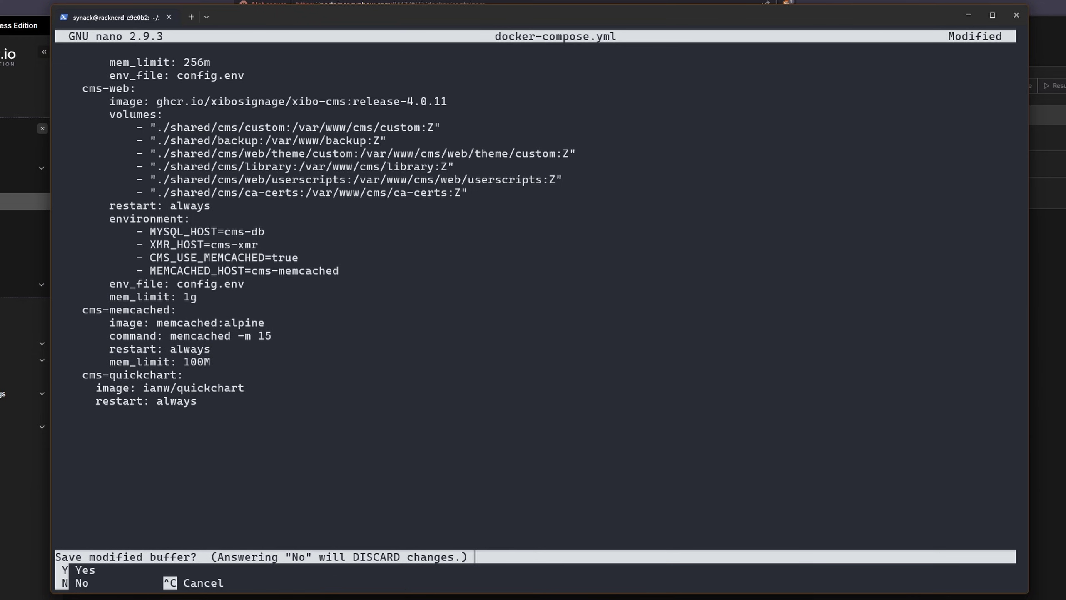
{"action": "key", "text": "y"}
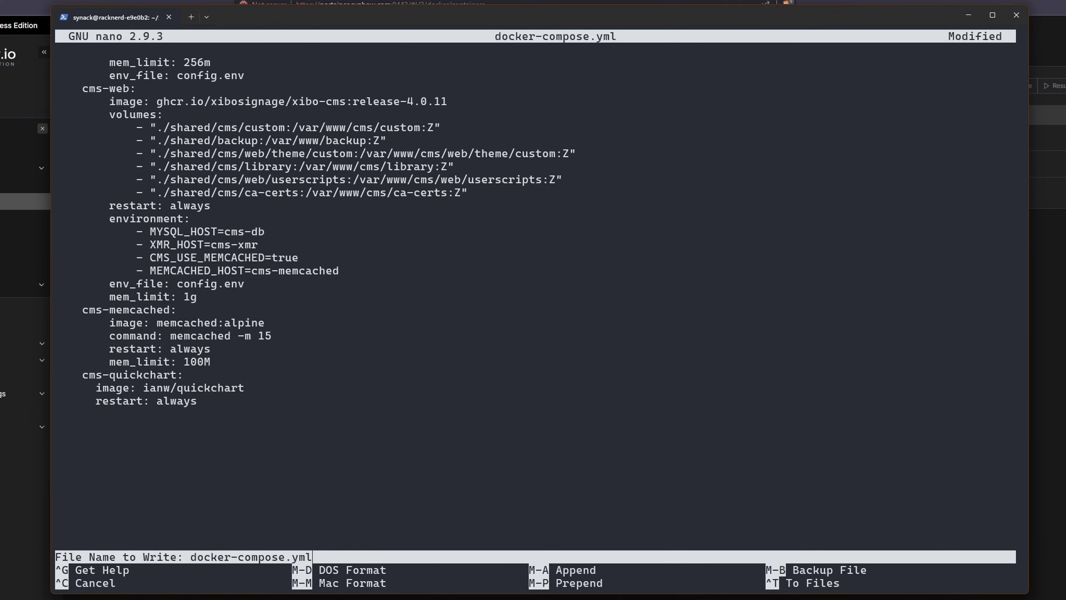
{"action": "key", "text": "Return"}
{"action": "key", "text": "ctrl+l"}
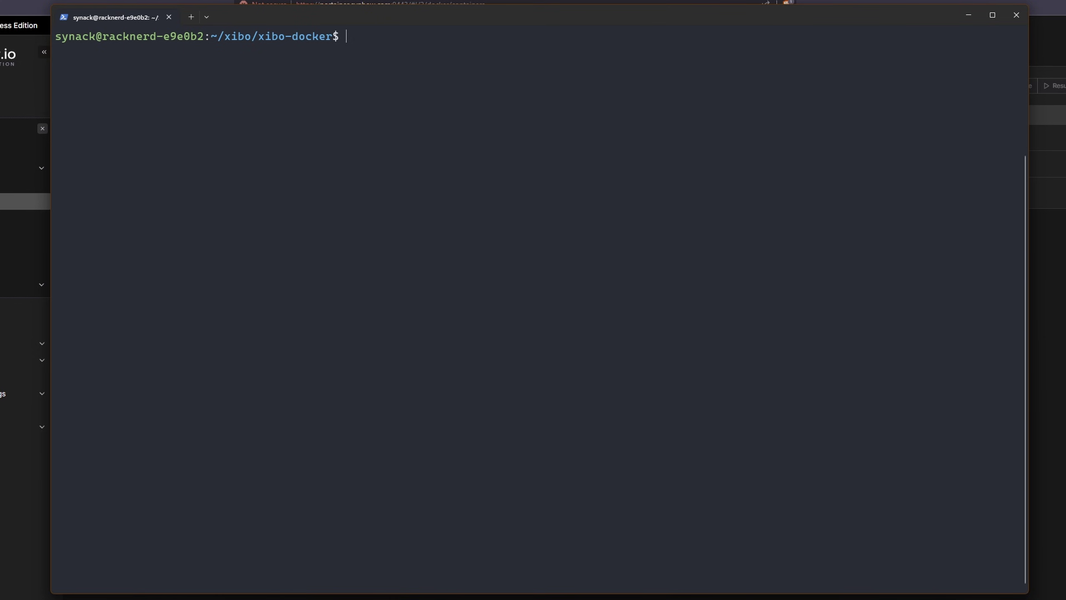
Step: Run sudo docker-compose up -d, then sudo docker ps, widening the terminal to read the table
{"action": "type", "text": "sudo docker-compose "}
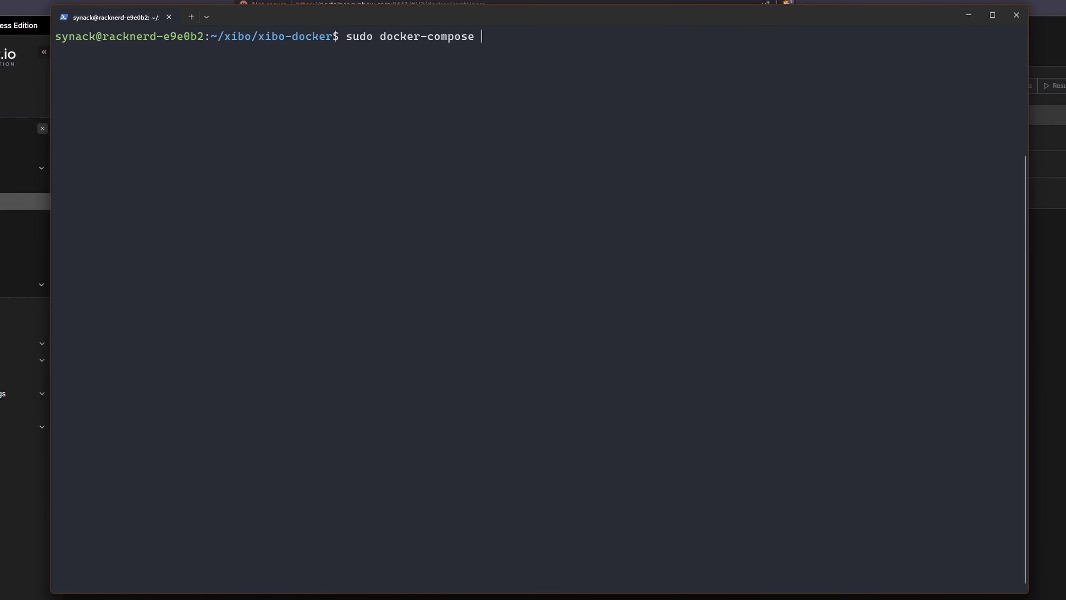
{"action": "type", "text": "up -d"}
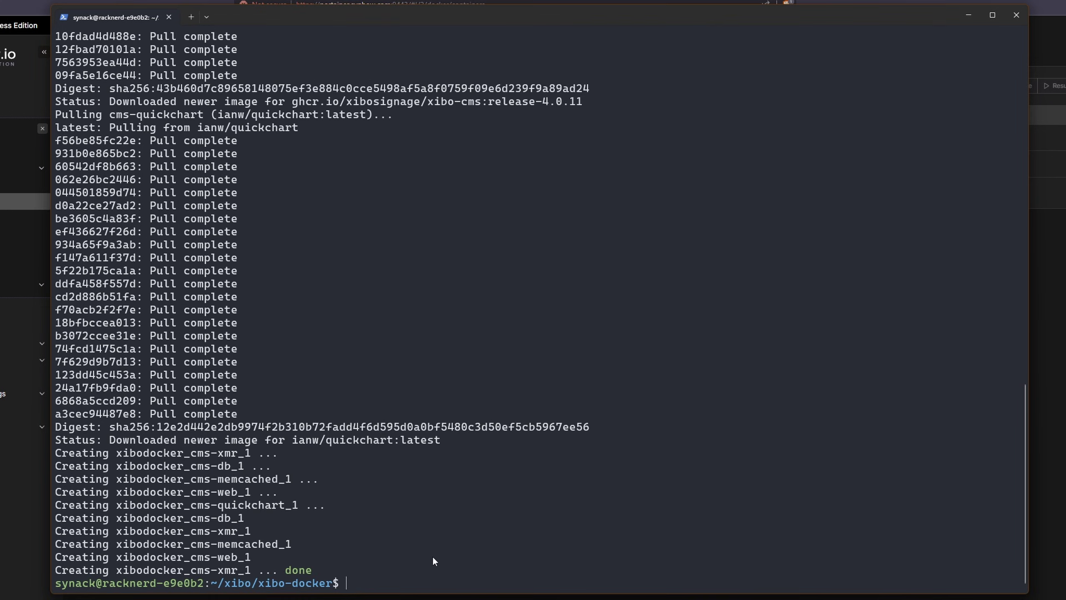
{"action": "type", "text": "sudo docker ps"}
{"action": "key", "text": "Return"}
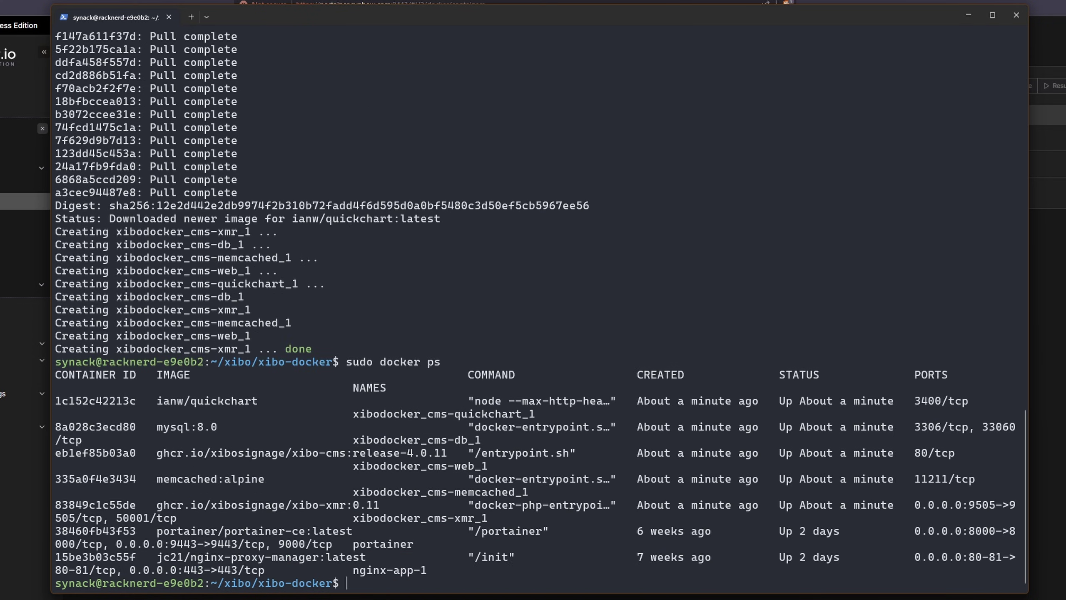
{"action": "left_click_drag", "start_coordinate": [1028, 435], "coordinate": [1065, 435]}
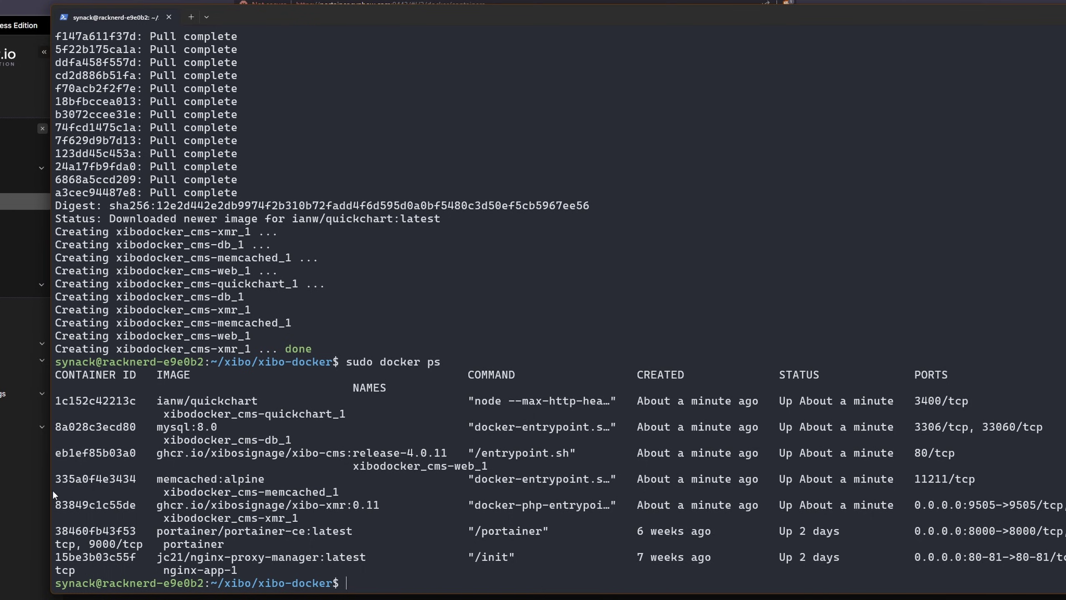
{"action": "left_click_drag", "start_coordinate": [53, 490], "coordinate": [0, 489]}
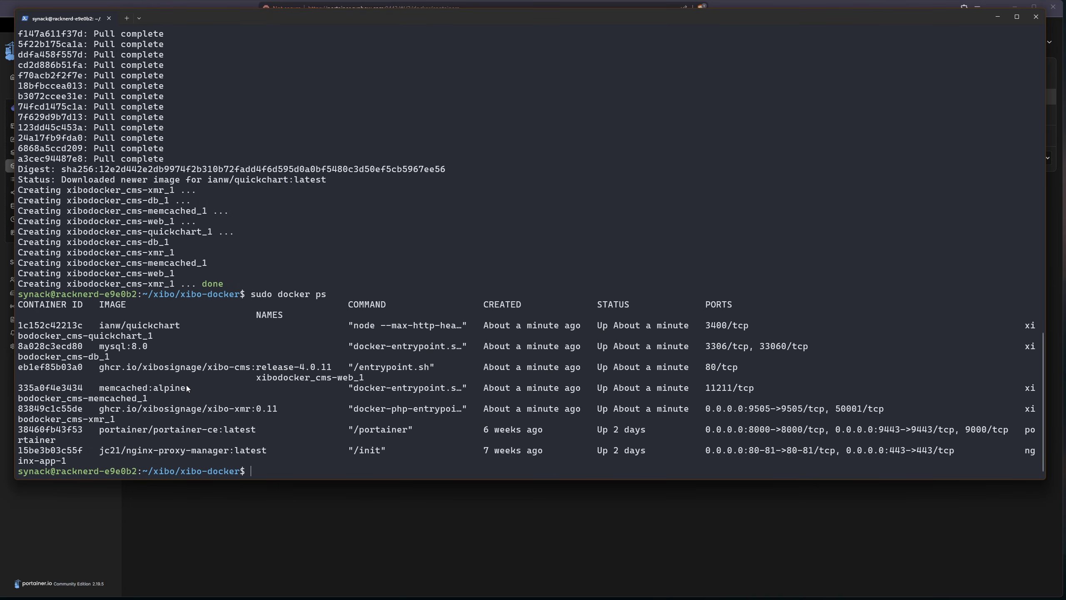
Step: Check in Portainer that the xibodocker containers are running, then go to Namecheap DNS
{"action": "left_click", "coordinate": [260, 512]}
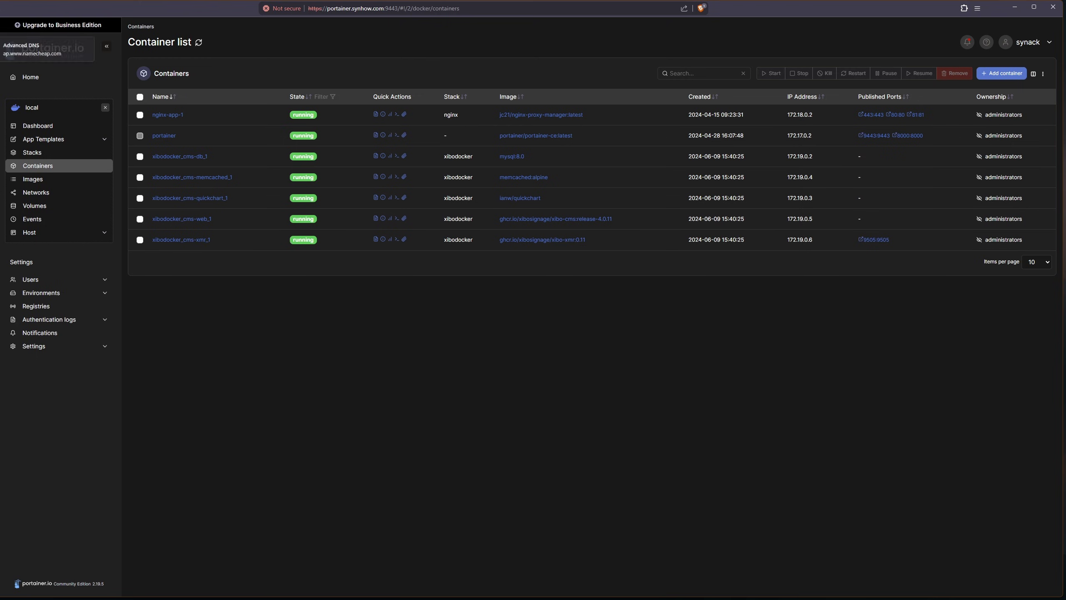
{"action": "key", "text": "ctrl+Tab"}
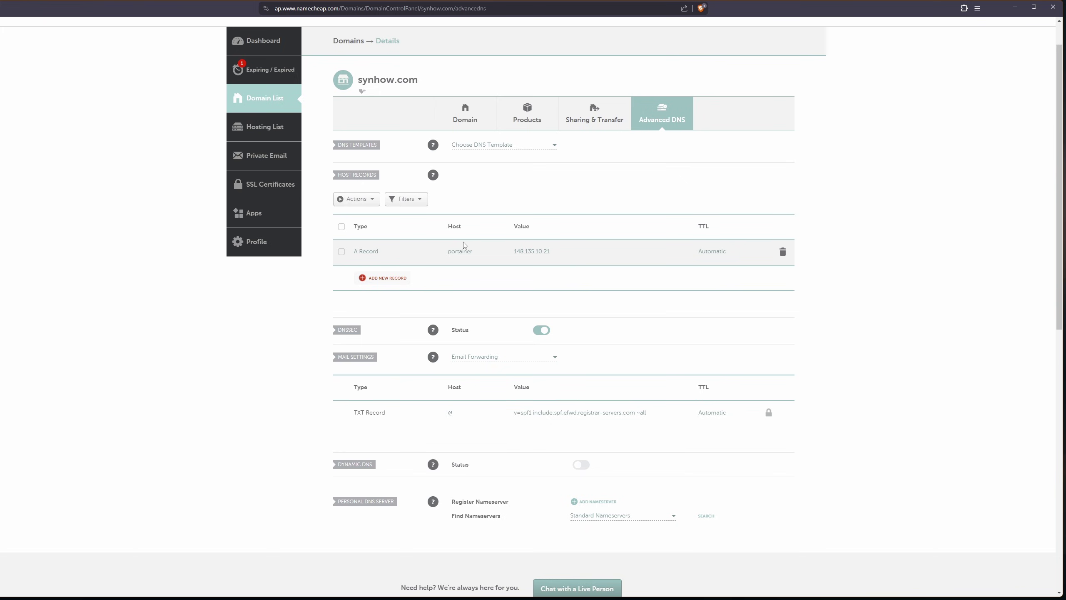
Step: Add and save an A record with host xibo and value 148.135.10.21, copied from portainer
{"action": "left_click", "coordinate": [552, 252]}
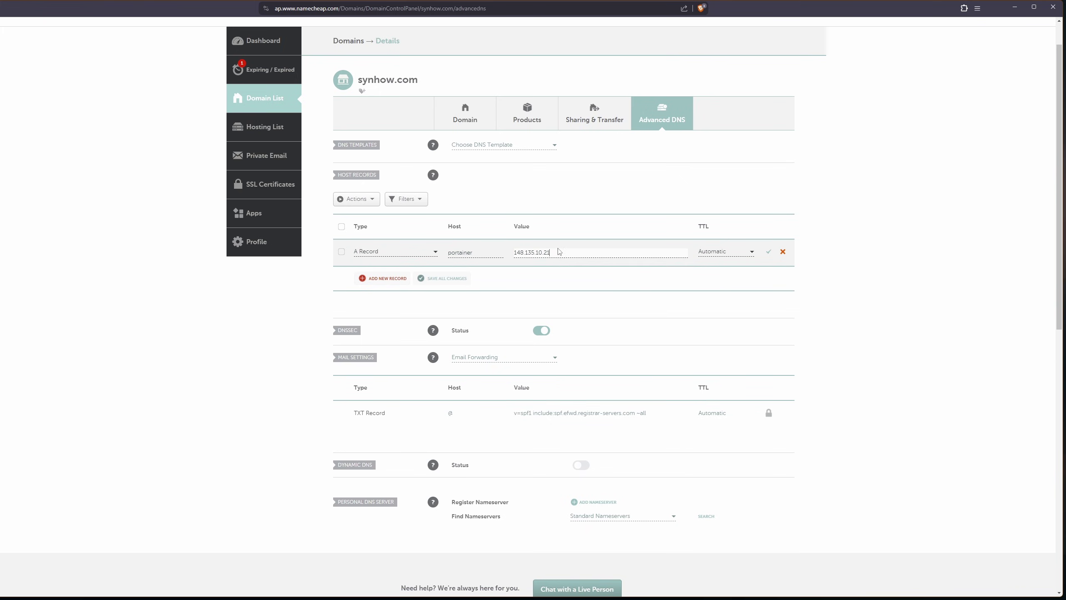
{"action": "left_click_drag", "start_coordinate": [551, 252], "coordinate": [522, 253]}
{"action": "left_click", "coordinate": [382, 279]}
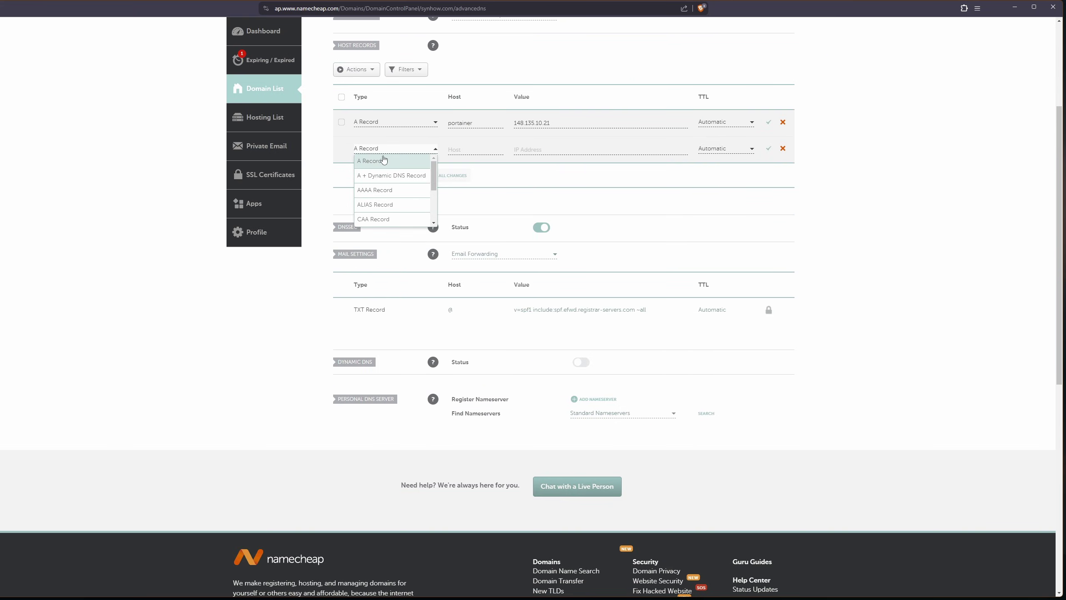
{"action": "left_click", "coordinate": [380, 162]}
{"action": "left_click", "coordinate": [470, 149]}
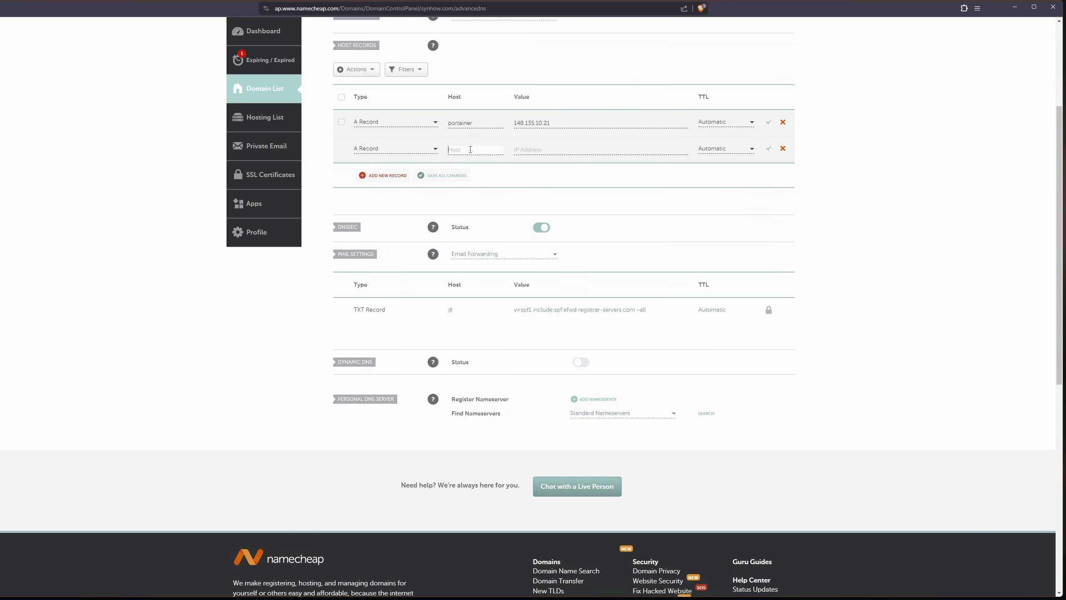
{"action": "type", "text": "xibo"}
{"action": "key", "text": "Tab"}
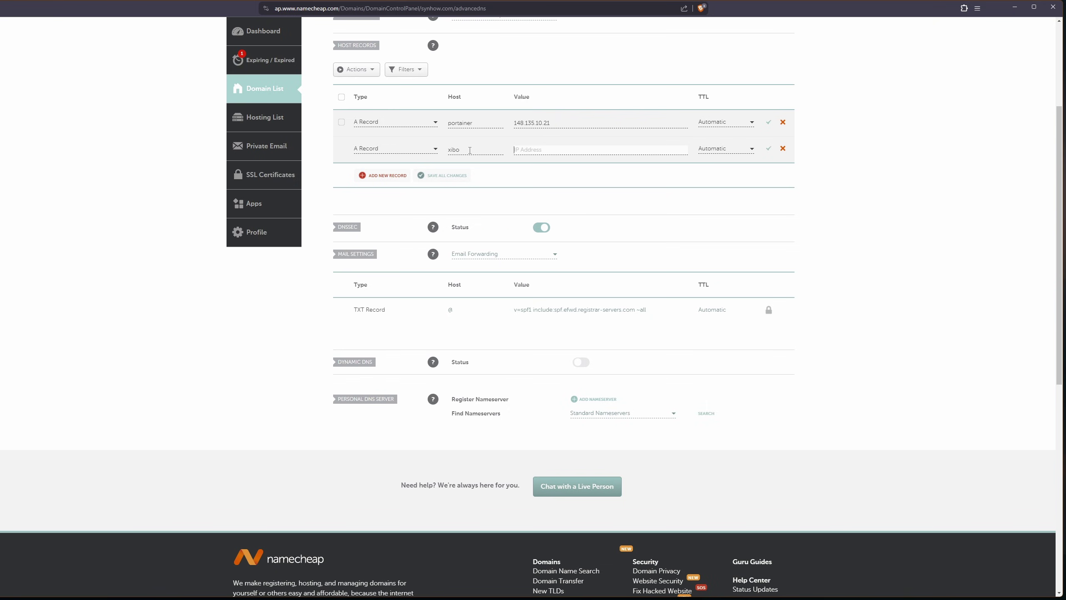
{"action": "key", "text": "ctrl+v"}
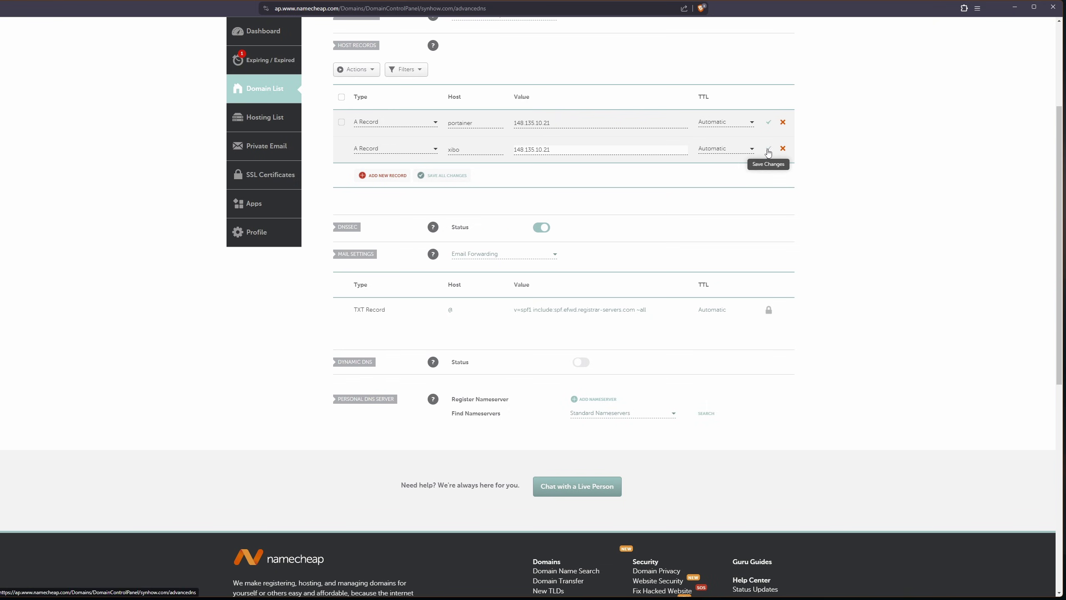
{"action": "left_click", "coordinate": [437, 177]}
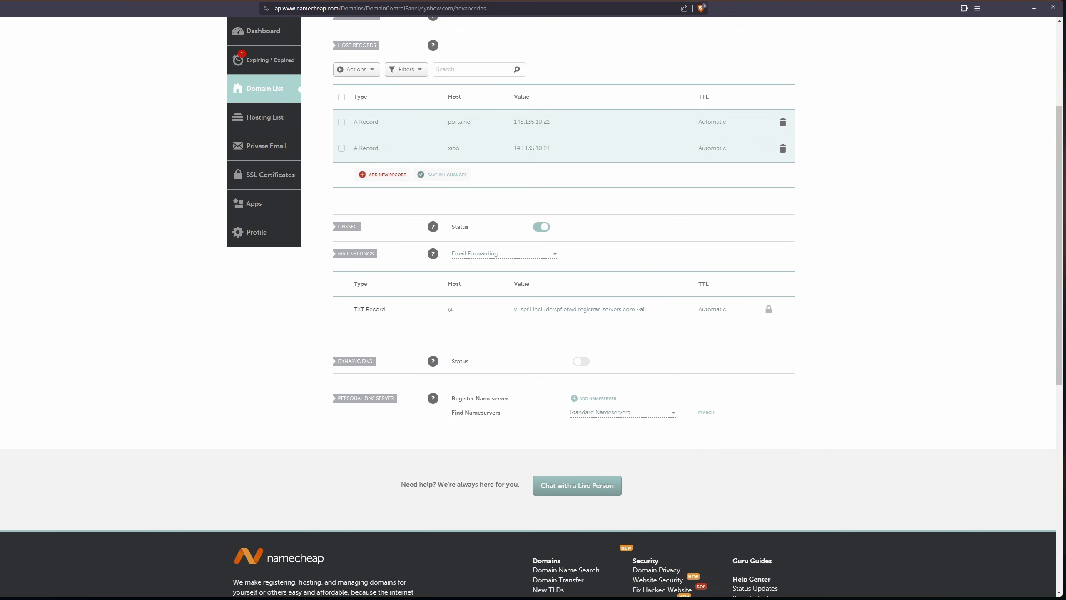
{"action": "key", "text": "ctrl+Tab"}
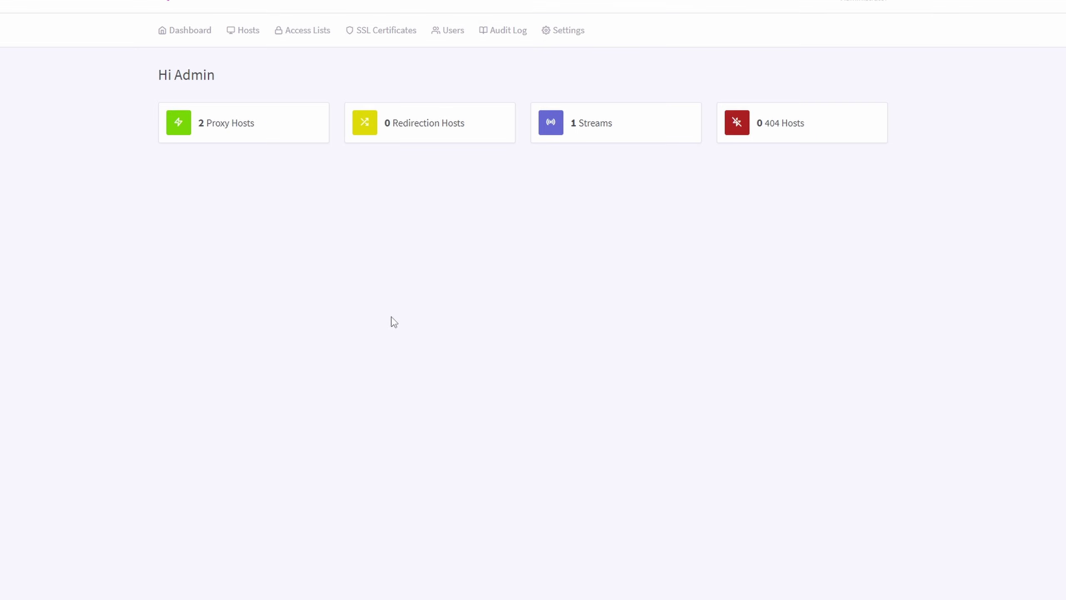
Step: Start a new proxy host with domain name xibo.synhow.com
{"action": "left_click", "coordinate": [219, 123]}
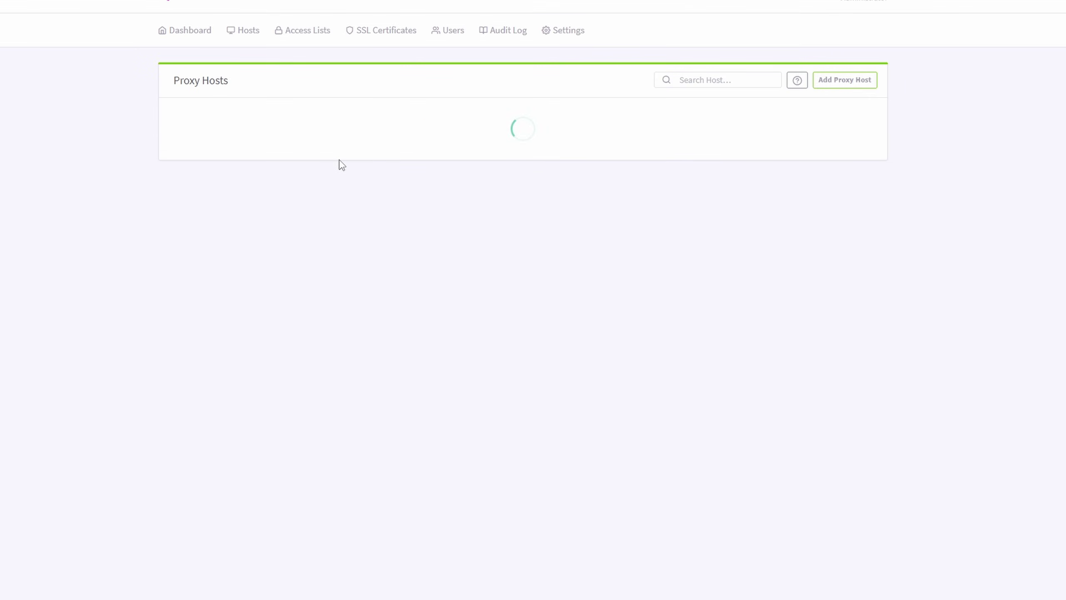
{"action": "left_click", "coordinate": [858, 81]}
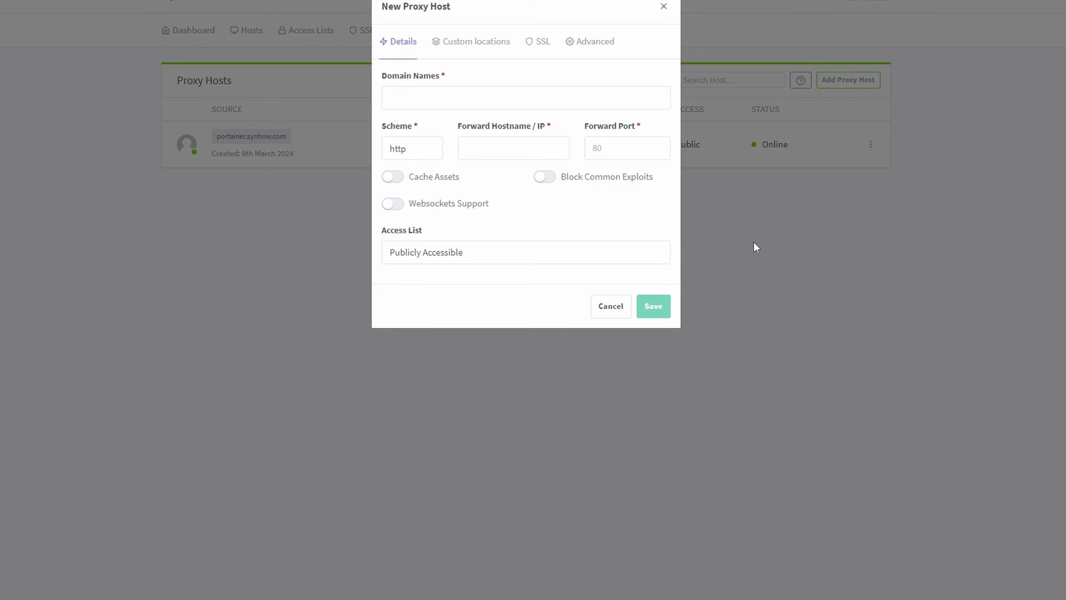
{"action": "left_click", "coordinate": [445, 98]}
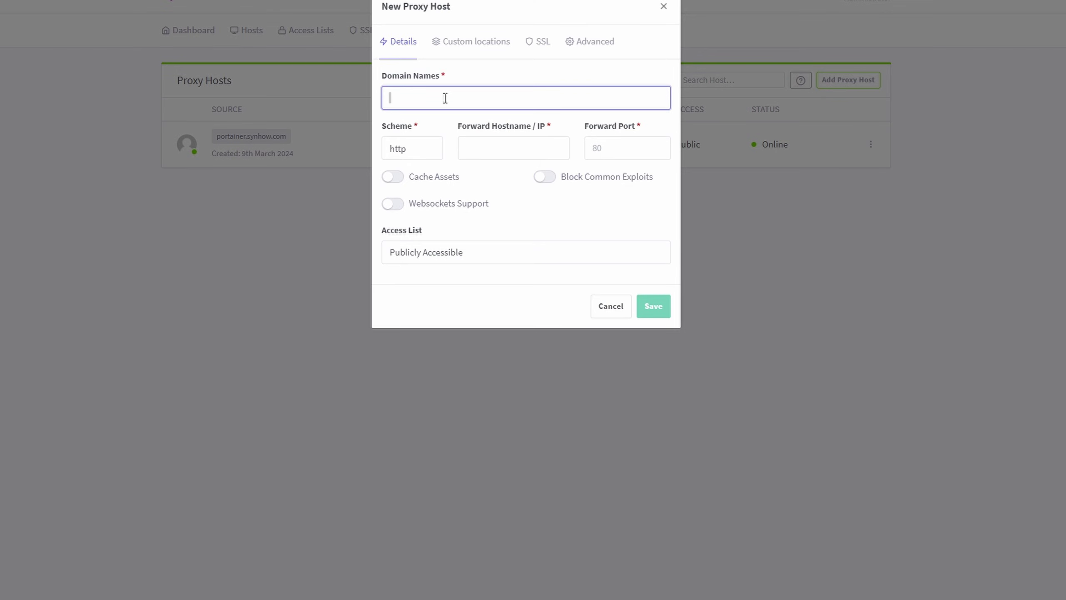
{"action": "type", "text": "xibo.s"}
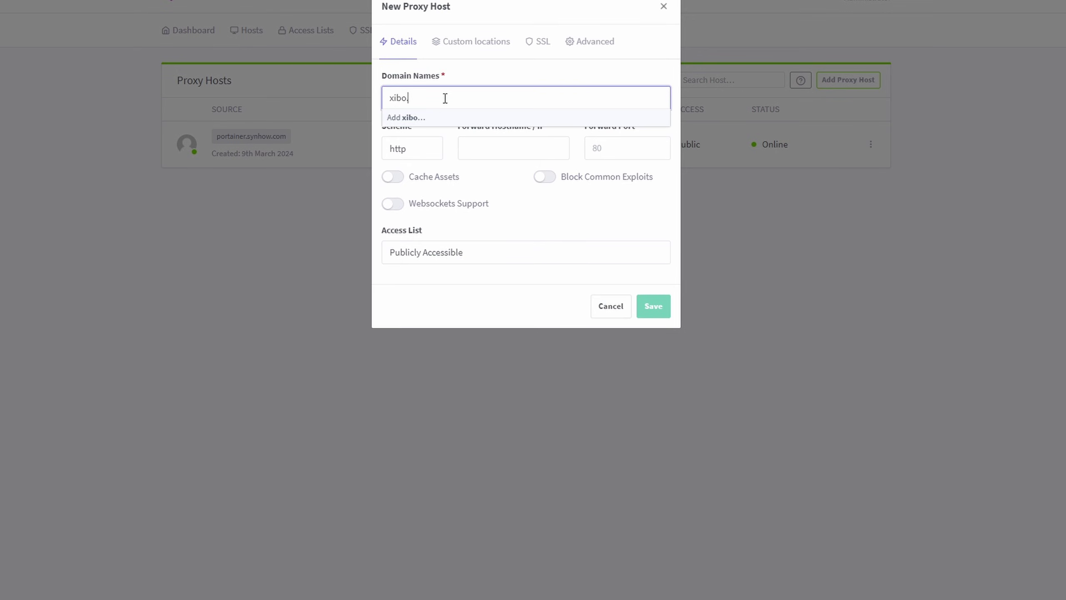
{"action": "type", "text": "ynhow.com"}
{"action": "key", "text": "Return"}
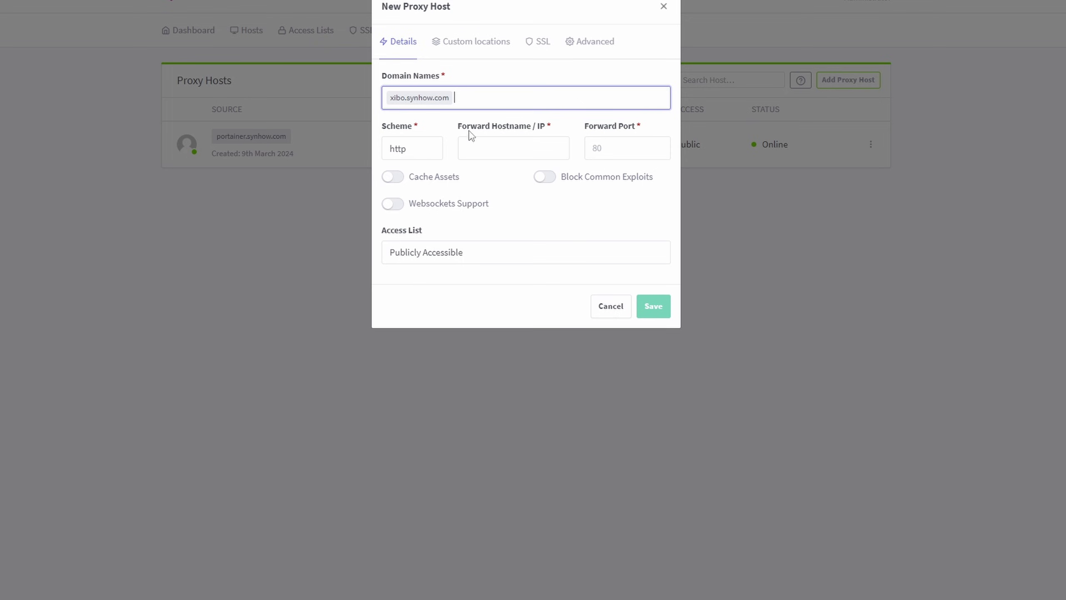
Step: Forward it to xibodocker_cms-web_1 port 80, enable exploit blocking and websockets, and save
{"action": "left_click", "coordinate": [492, 150]}
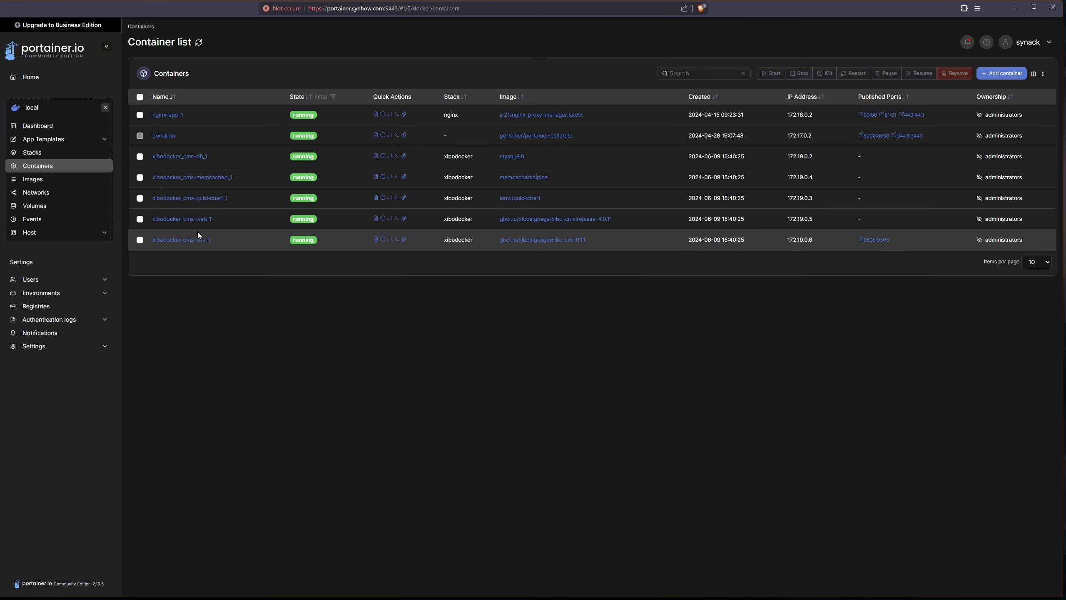
{"action": "left_click_drag", "start_coordinate": [217, 224], "coordinate": [154, 223]}
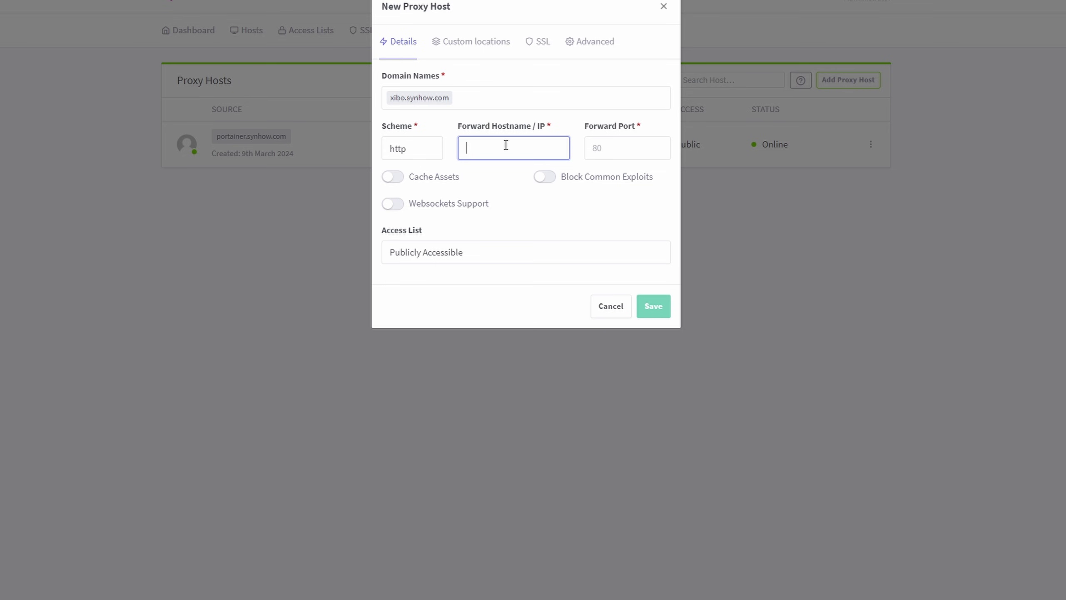
{"action": "type", "text": "xibodocker_cms-web_1"}
{"action": "left_click", "coordinate": [619, 145]}
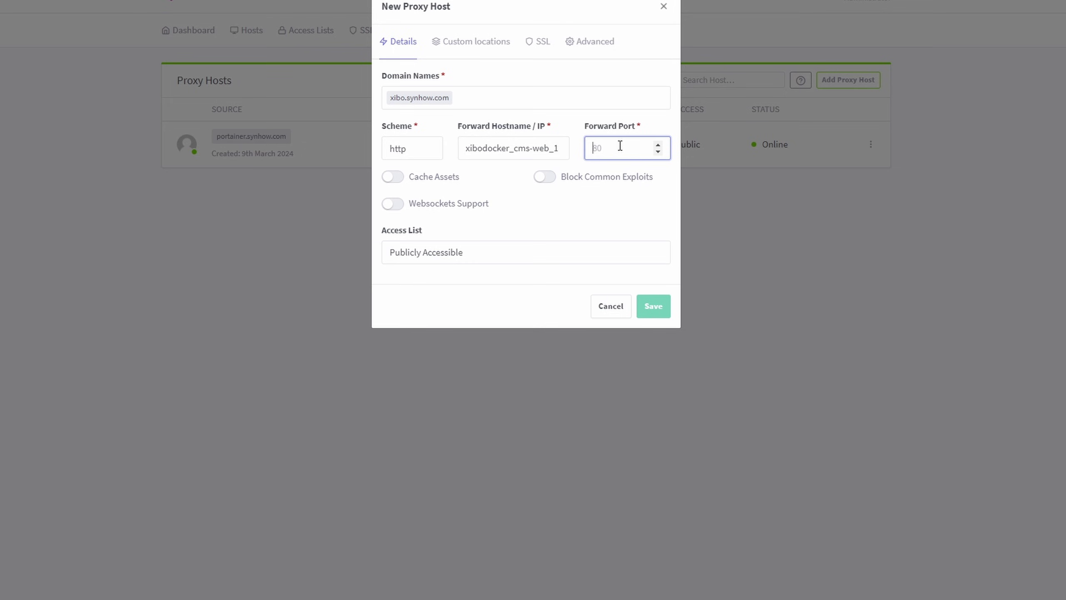
{"action": "type", "text": "80"}
{"action": "left_click", "coordinate": [544, 177]}
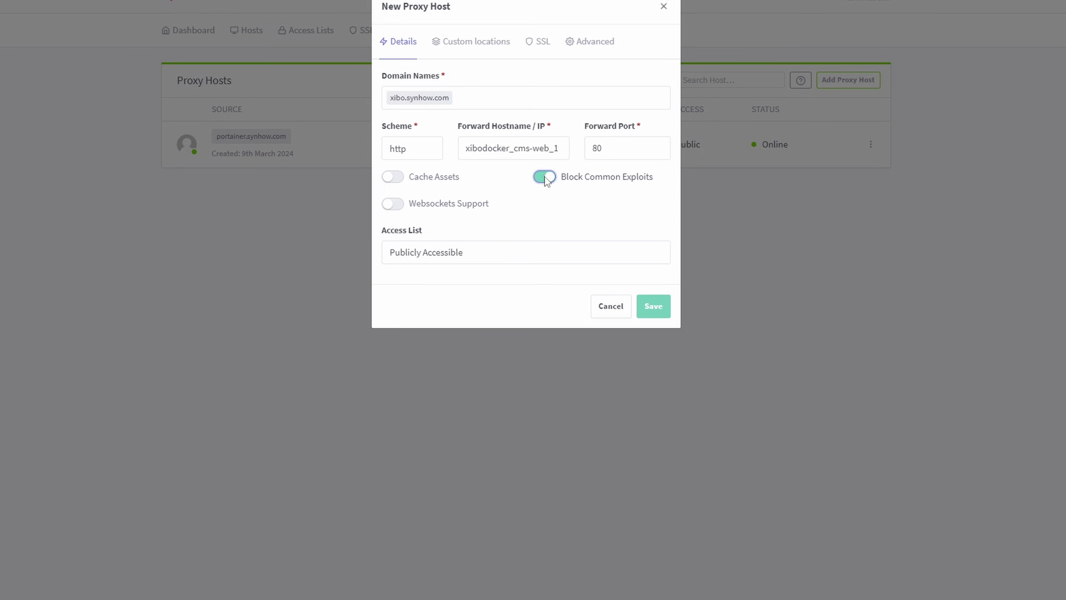
{"action": "left_click", "coordinate": [391, 204]}
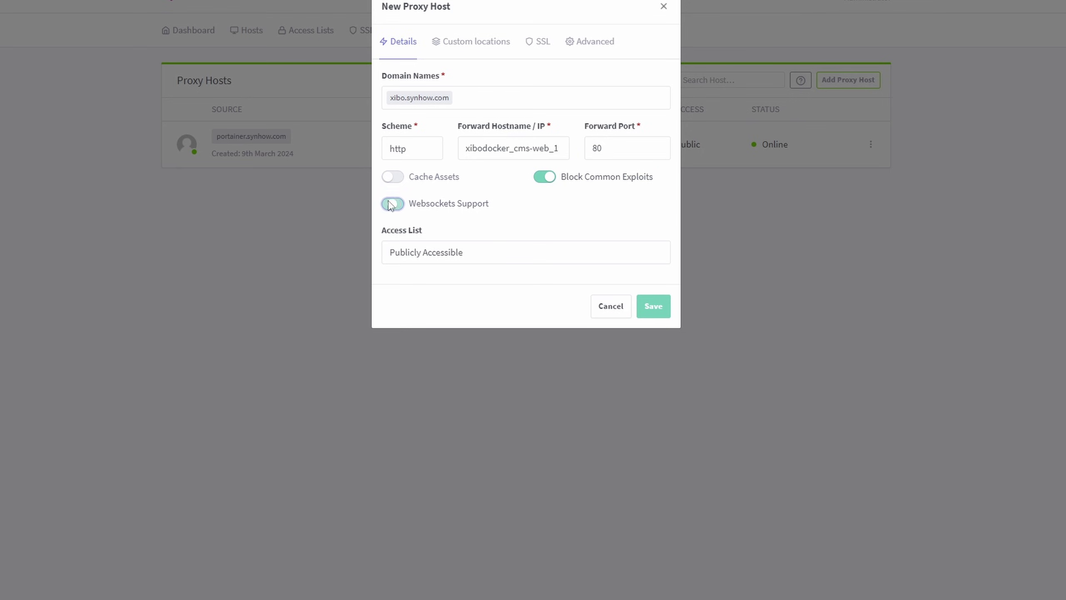
{"action": "left_click", "coordinate": [662, 317]}
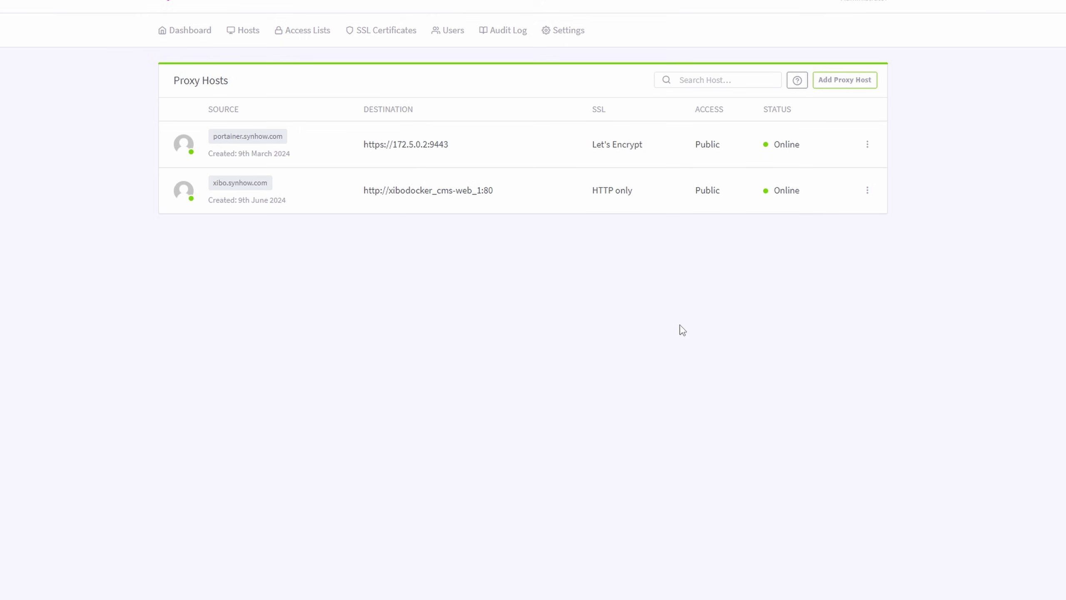
Step: Request a new Let's Encrypt certificate on the xibo.synhow.com host's SSL tab, agreeing to the terms, and save
{"action": "left_click", "coordinate": [866, 197]}
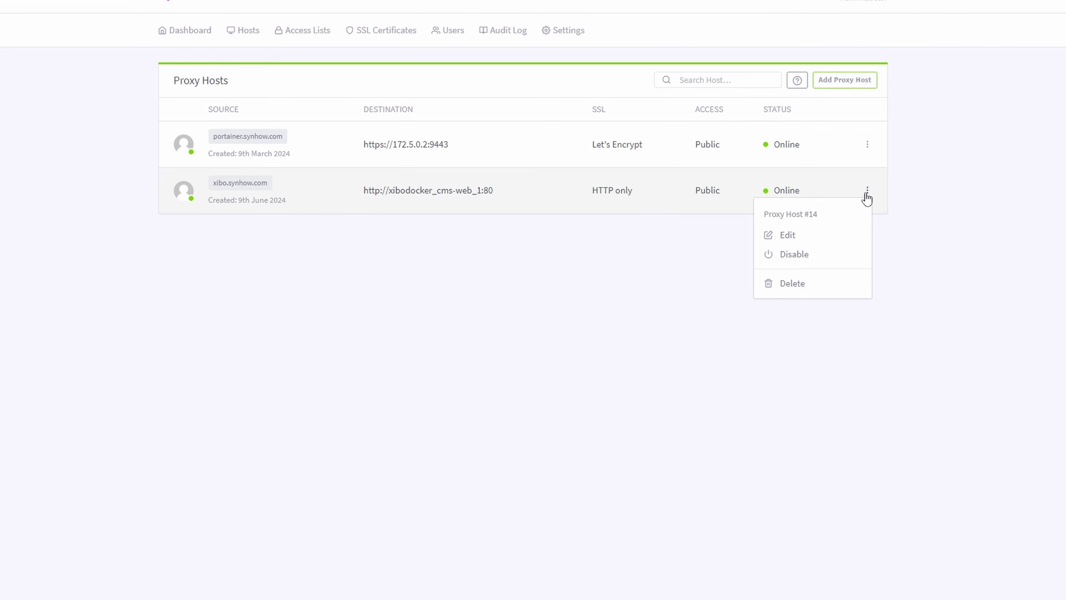
{"action": "left_click", "coordinate": [782, 236]}
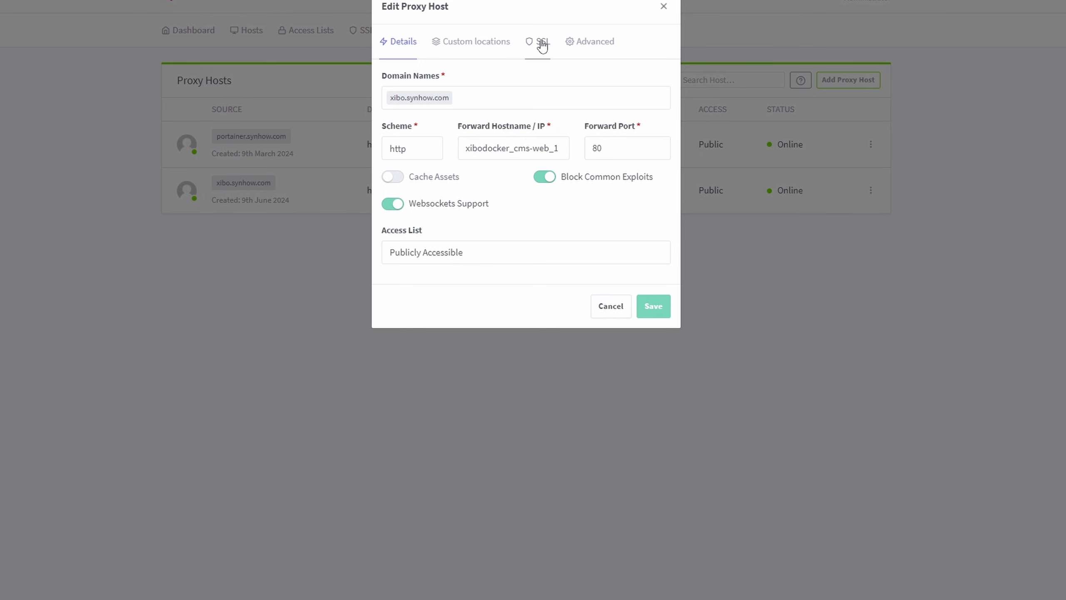
{"action": "left_click", "coordinate": [542, 42]}
{"action": "left_click", "coordinate": [513, 98]}
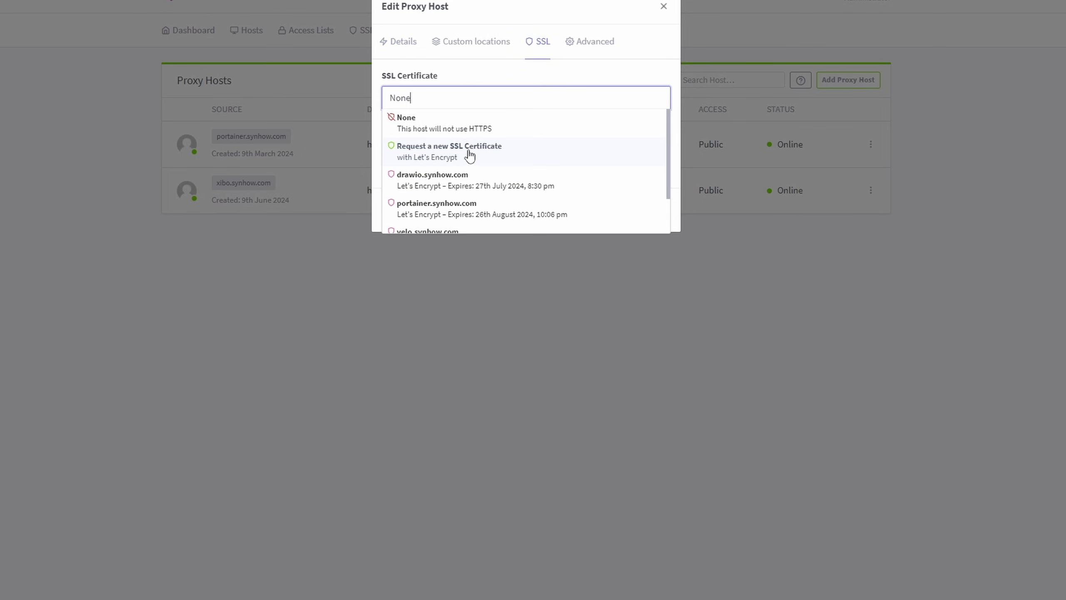
{"action": "left_click", "coordinate": [482, 158]}
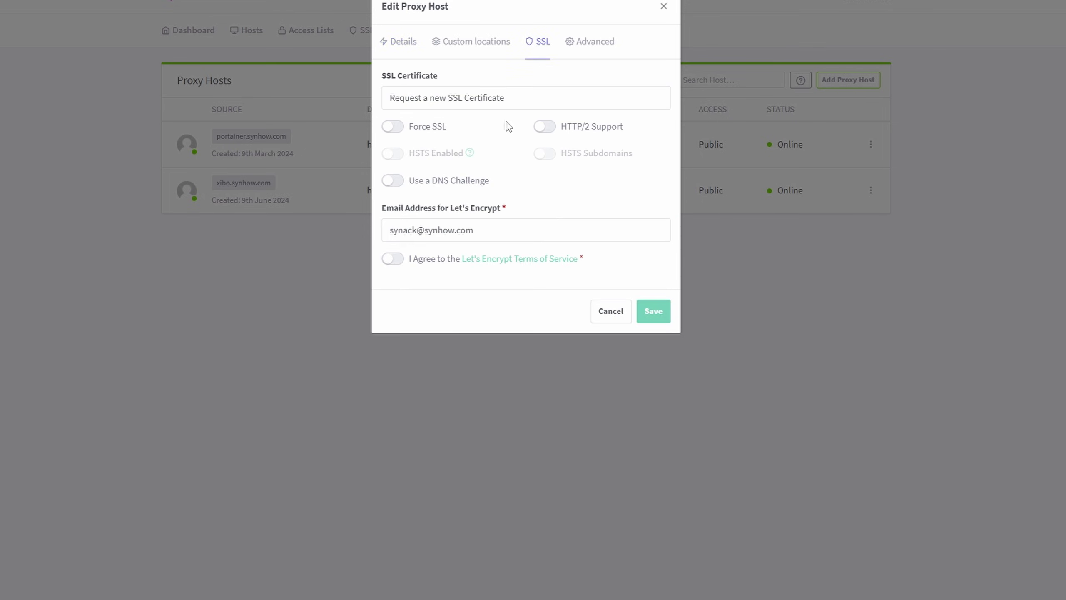
{"action": "left_click", "coordinate": [393, 260]}
{"action": "left_click", "coordinate": [652, 318]}
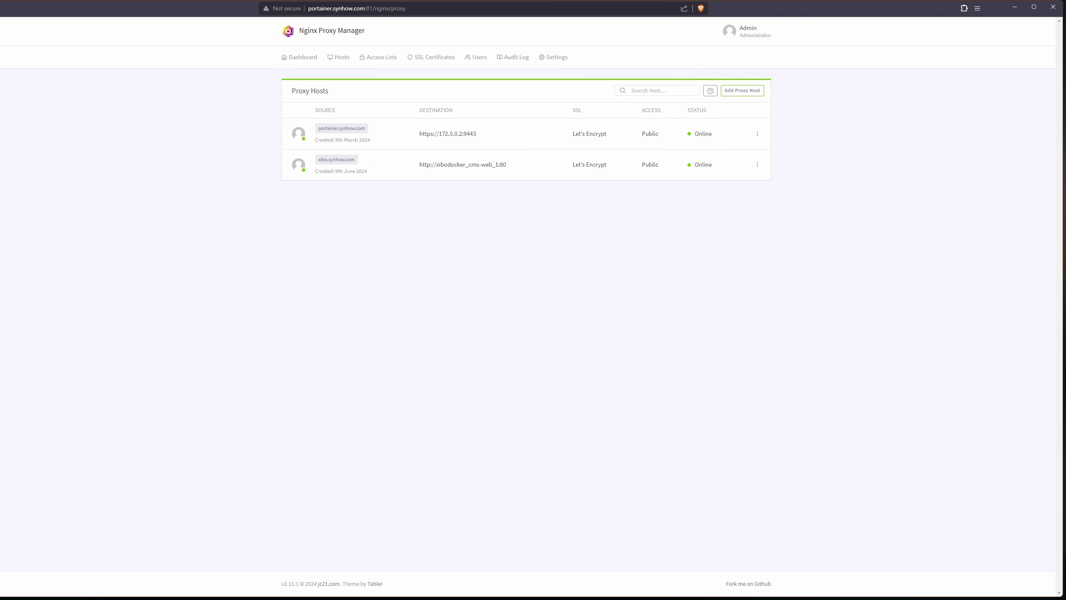
Step: Join Portainer's nginx-app-1 container to the xibodocker_default network from its Connected networks section
{"action": "key", "text": "alt+Tab"}
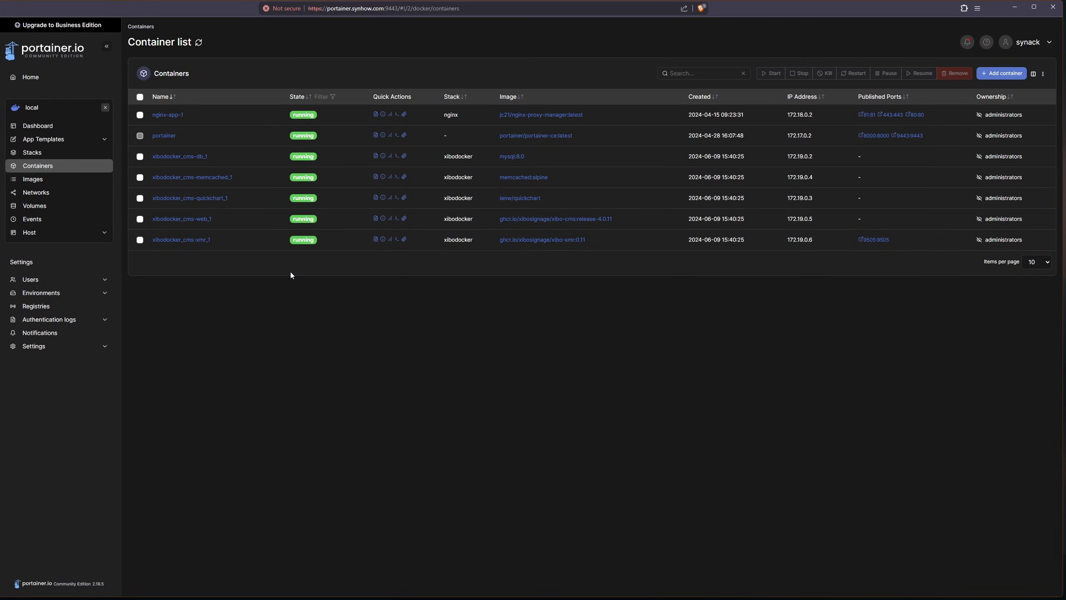
{"action": "left_click", "coordinate": [171, 121]}
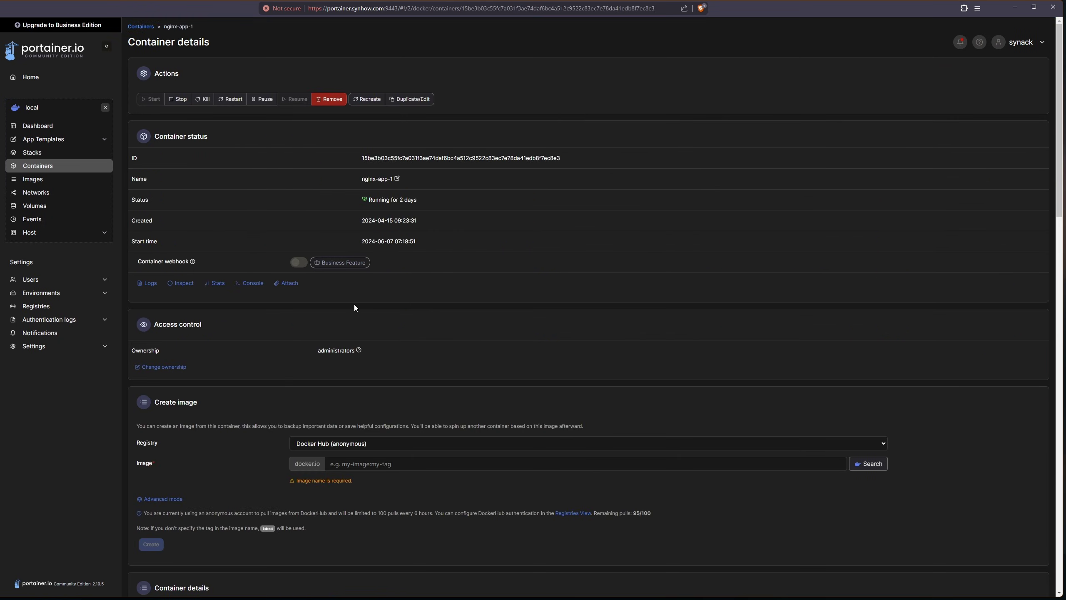
{"action": "scroll", "coordinate": [355, 306], "scroll_direction": "down", "scroll_amount": 5}
{"action": "scroll", "coordinate": [355, 305], "scroll_direction": "down", "scroll_amount": 15}
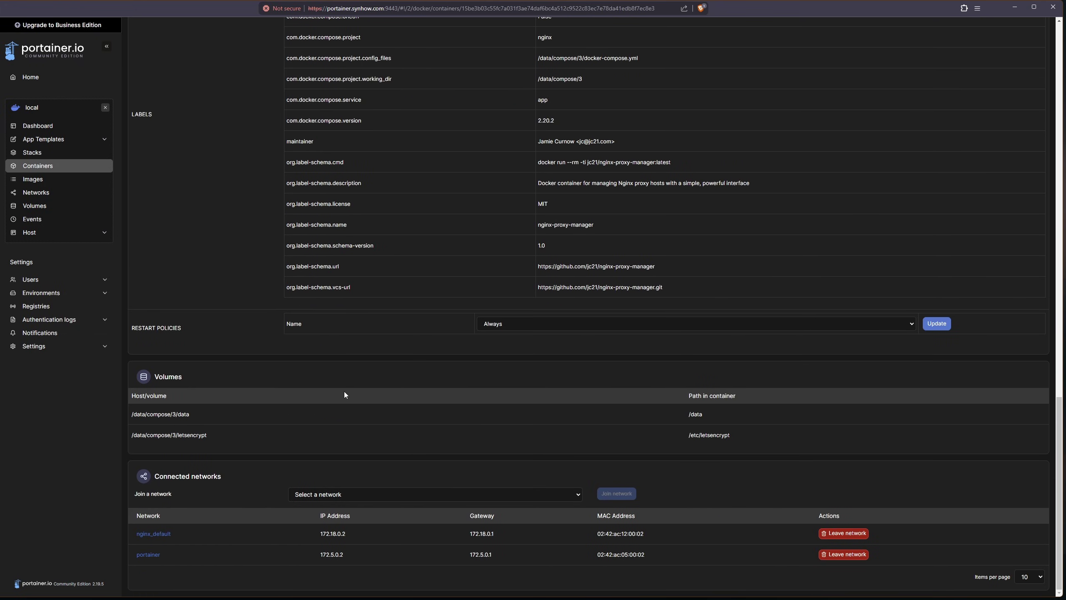
{"action": "left_click", "coordinate": [364, 495]}
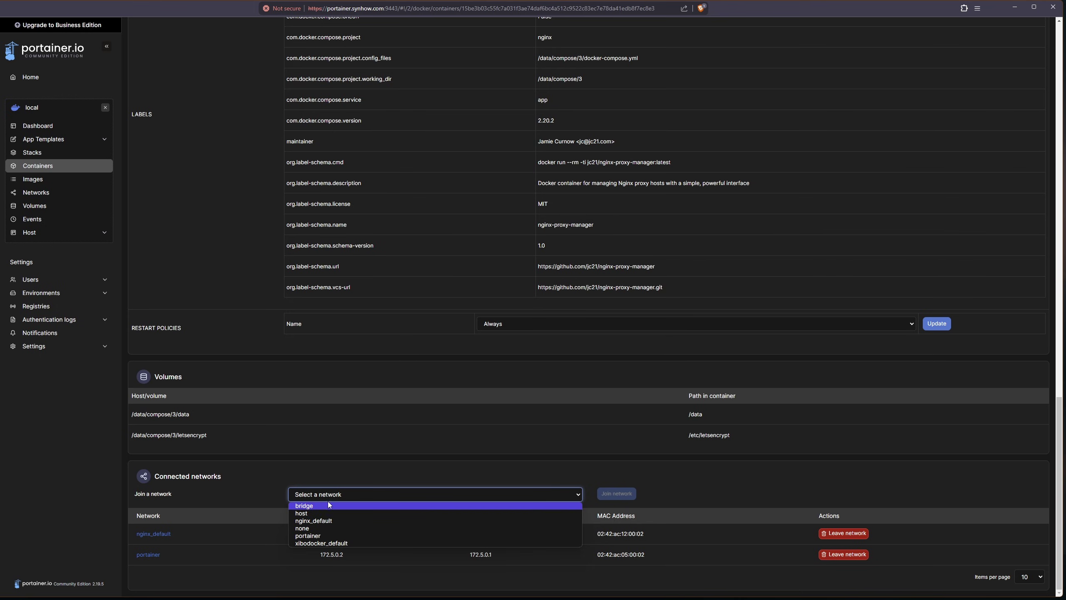
{"action": "left_click", "coordinate": [338, 543]}
{"action": "left_click", "coordinate": [626, 493]}
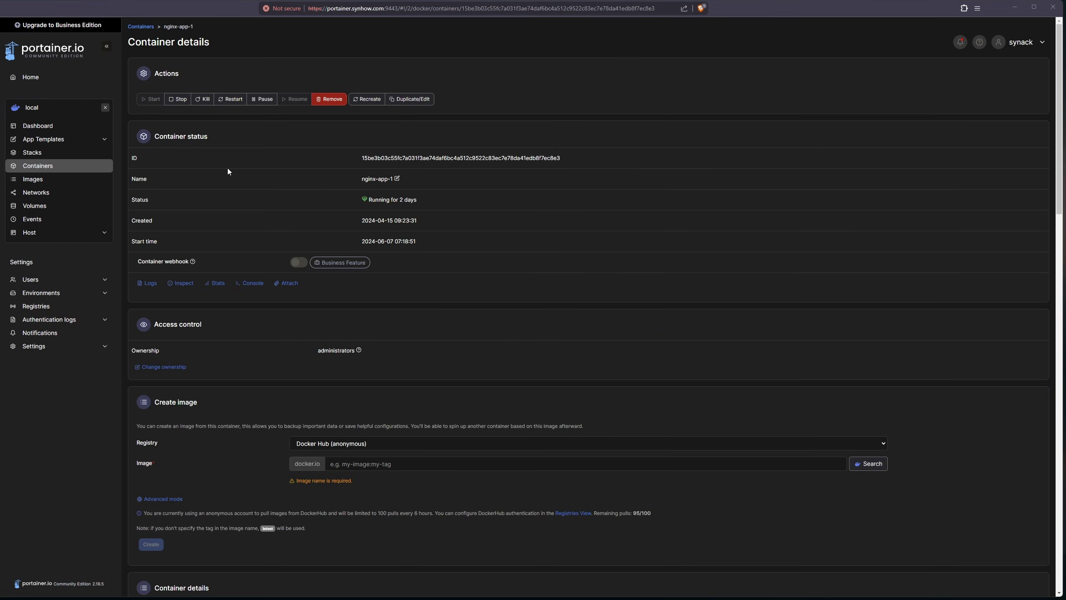
{"action": "left_click", "coordinate": [231, 99]}
Step: Load xibo.synhow.com in a new browser tab
{"action": "key", "text": "ctrl+t"}
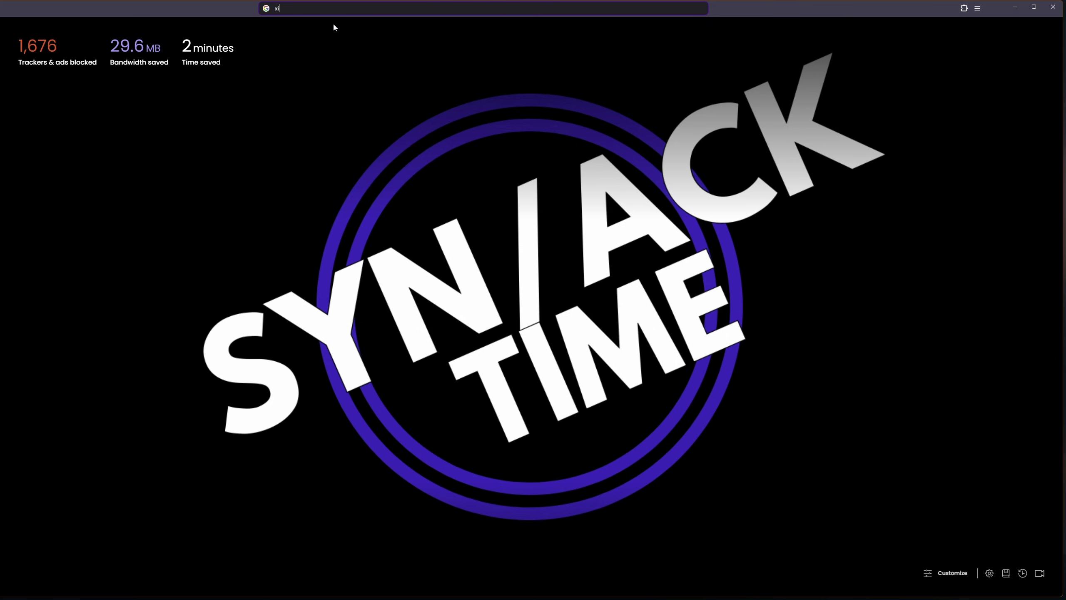
{"action": "type", "text": "xibo.synhow.com"}
{"action": "key", "text": "Return"}
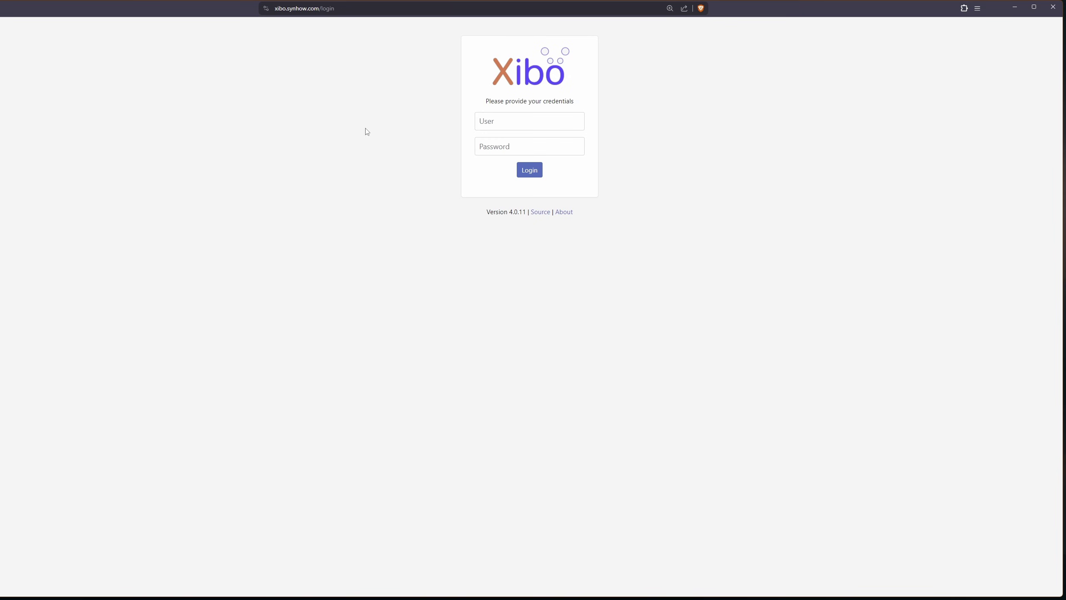
Step: Log in to the CMS with the admin username and password
{"action": "left_click", "coordinate": [514, 120]}
{"action": "type", "text": "xibo_admin"}
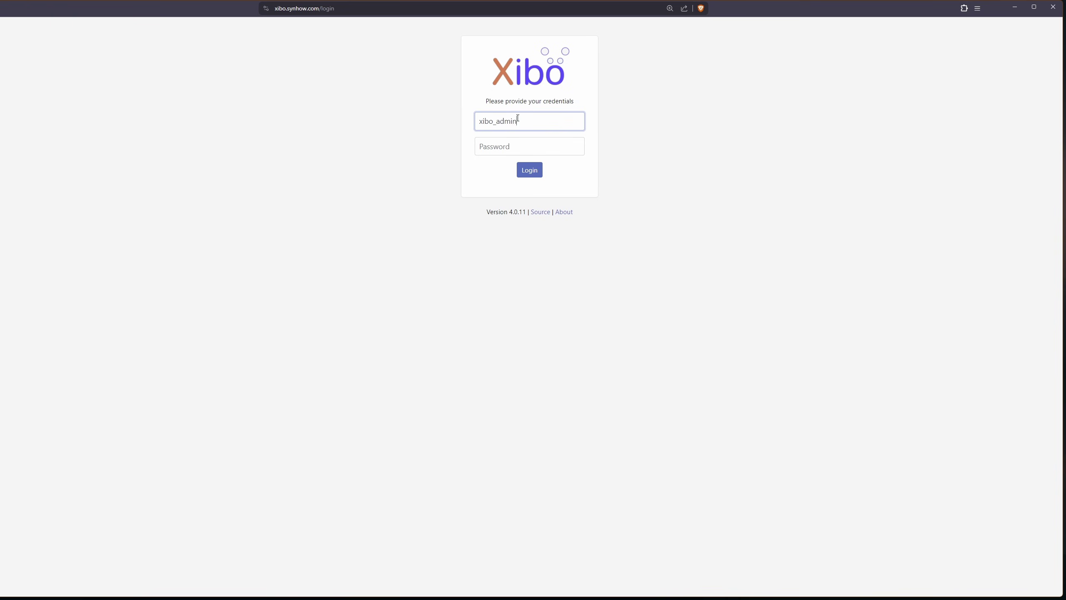
{"action": "key", "text": "Tab"}
{"action": "type", "text": "password"}
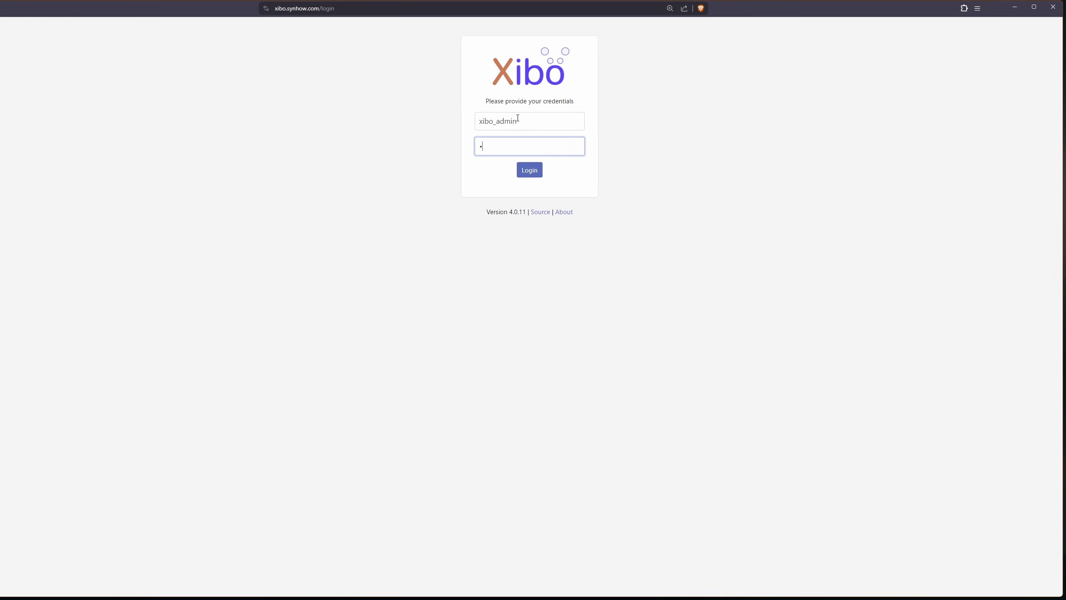
{"action": "key", "text": "Return"}
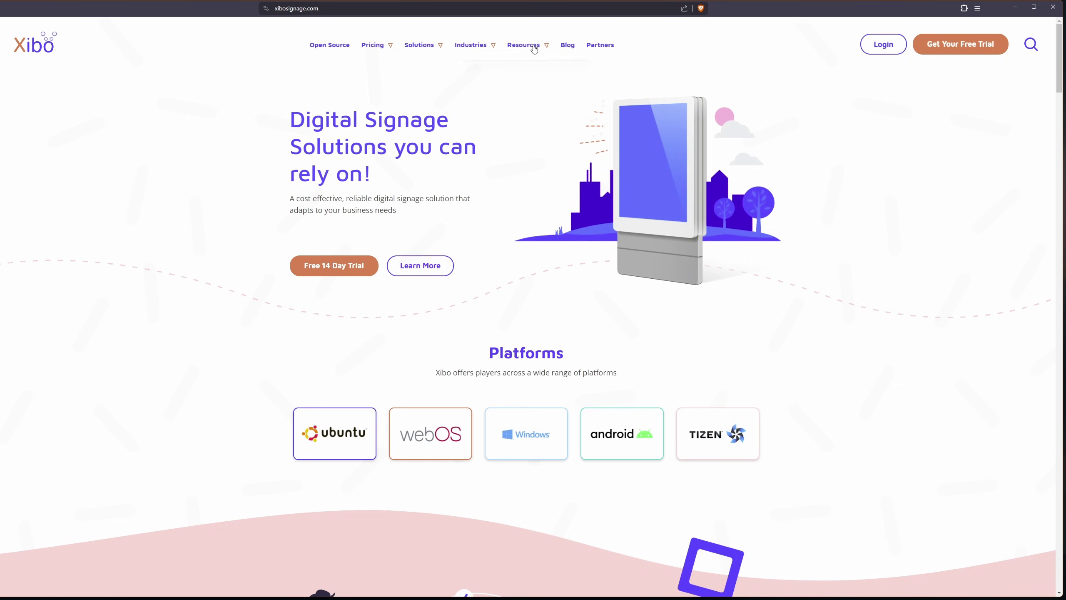
Step: Go to Downloads under Resources and scroll to the latest v4 release list
{"action": "mouse_move", "coordinate": [529, 46]}
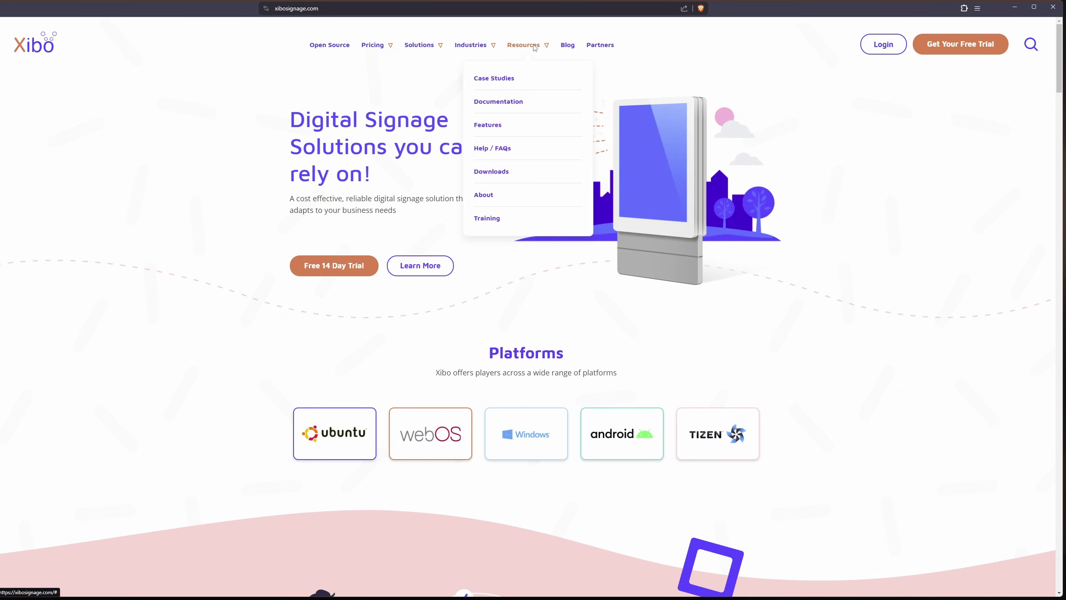
{"action": "left_click", "coordinate": [495, 172]}
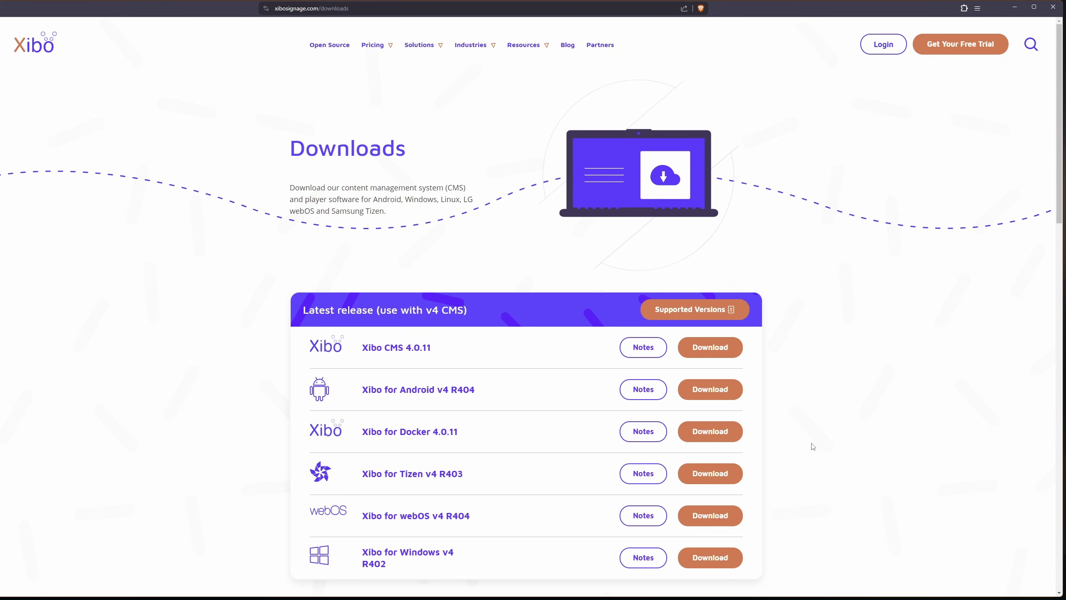
{"action": "scroll", "coordinate": [534, 541], "scroll_direction": "down", "scroll_amount": 2}
{"action": "scroll", "coordinate": [534, 542], "scroll_direction": "down", "scroll_amount": 2}
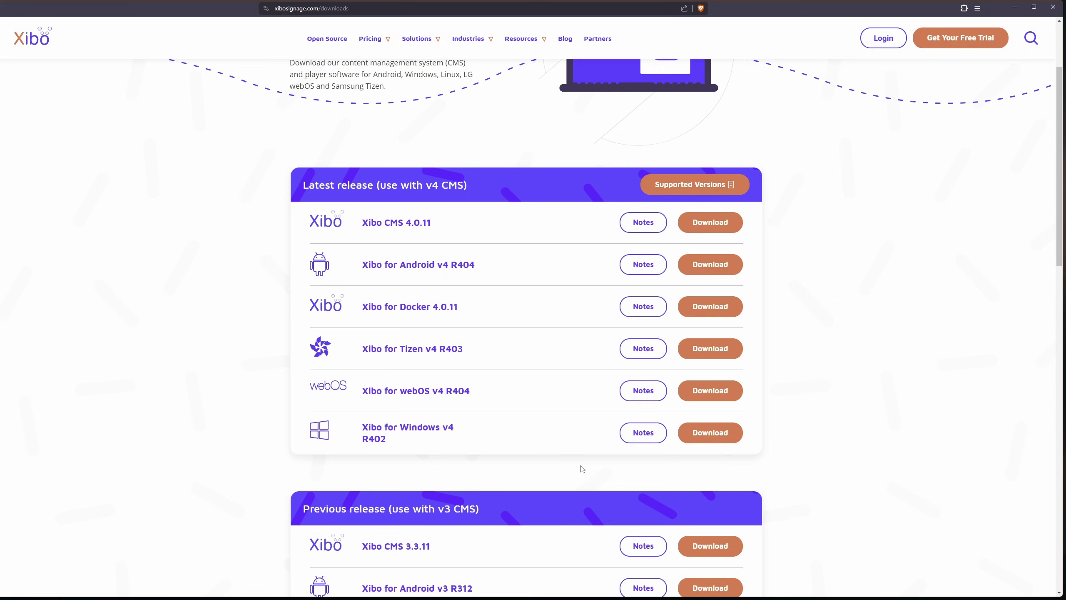
Step: Download the Xibo for Windows v4 player and install it, accepting the licence
{"action": "left_click", "coordinate": [711, 438]}
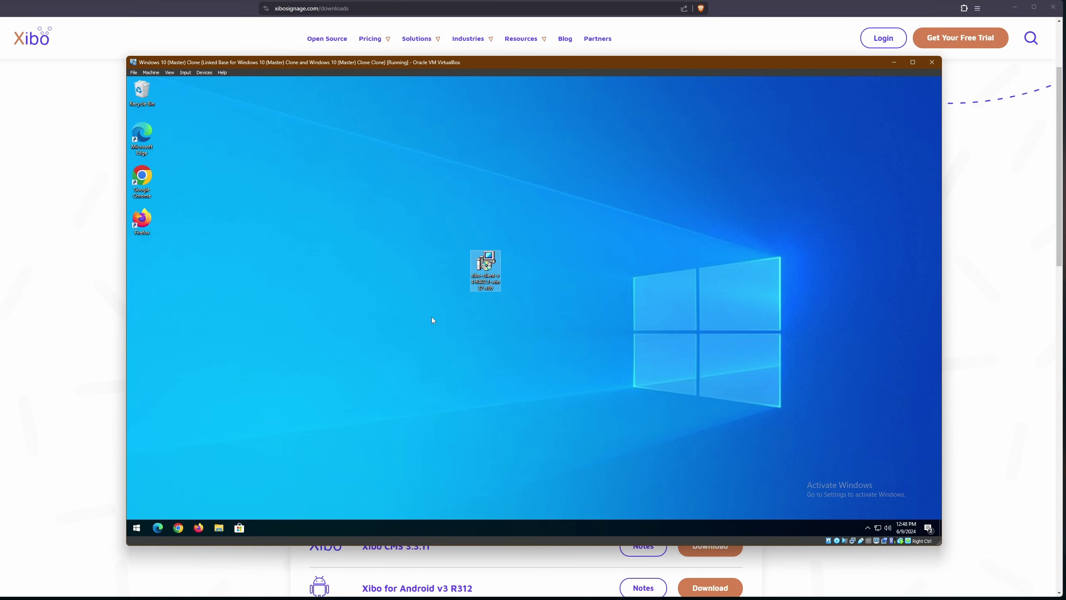
{"action": "left_click", "coordinate": [532, 341]}
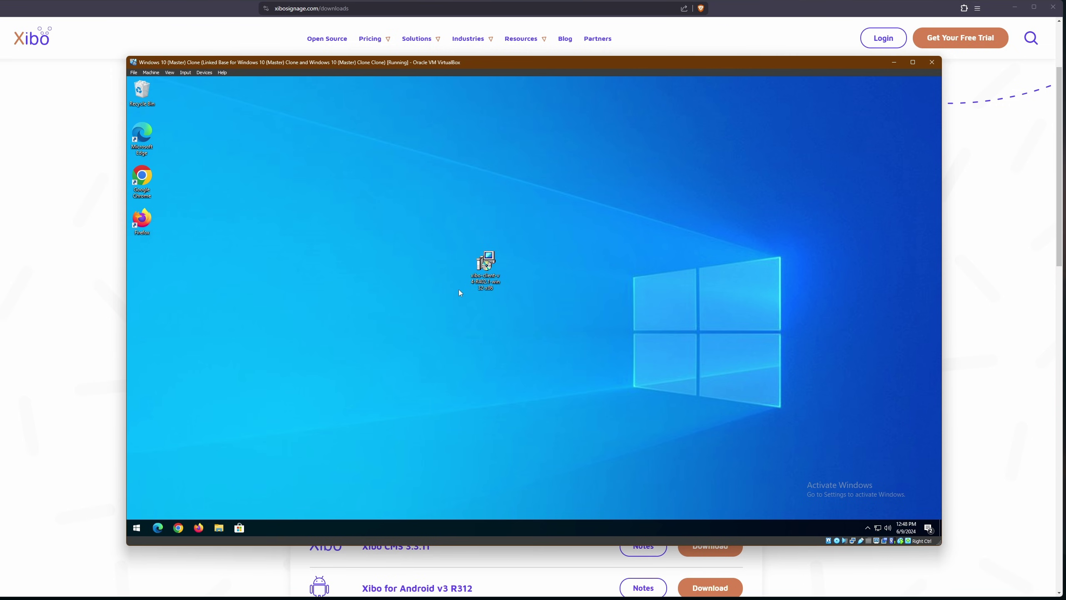
{"action": "double_click", "coordinate": [485, 262]}
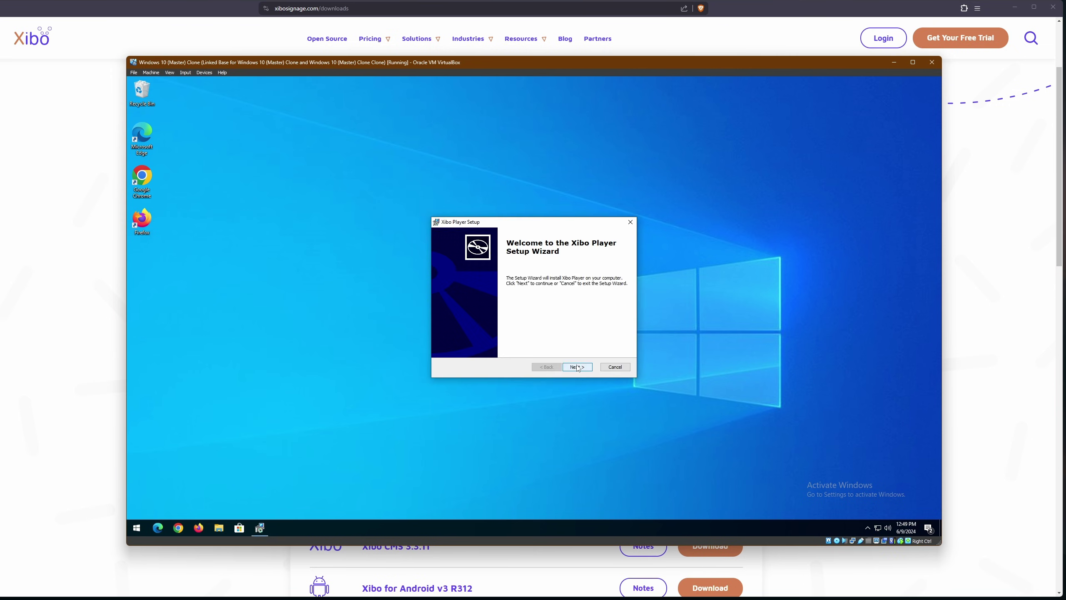
{"action": "left_click", "coordinate": [578, 367]}
{"action": "left_click", "coordinate": [578, 368]}
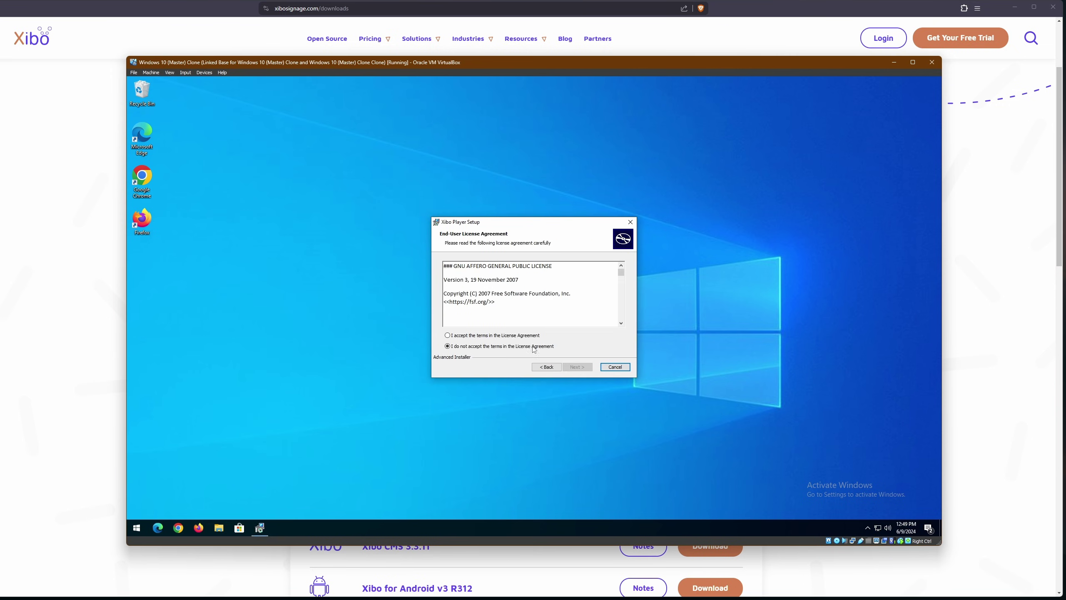
{"action": "left_click", "coordinate": [520, 336]}
{"action": "left_click", "coordinate": [584, 363]}
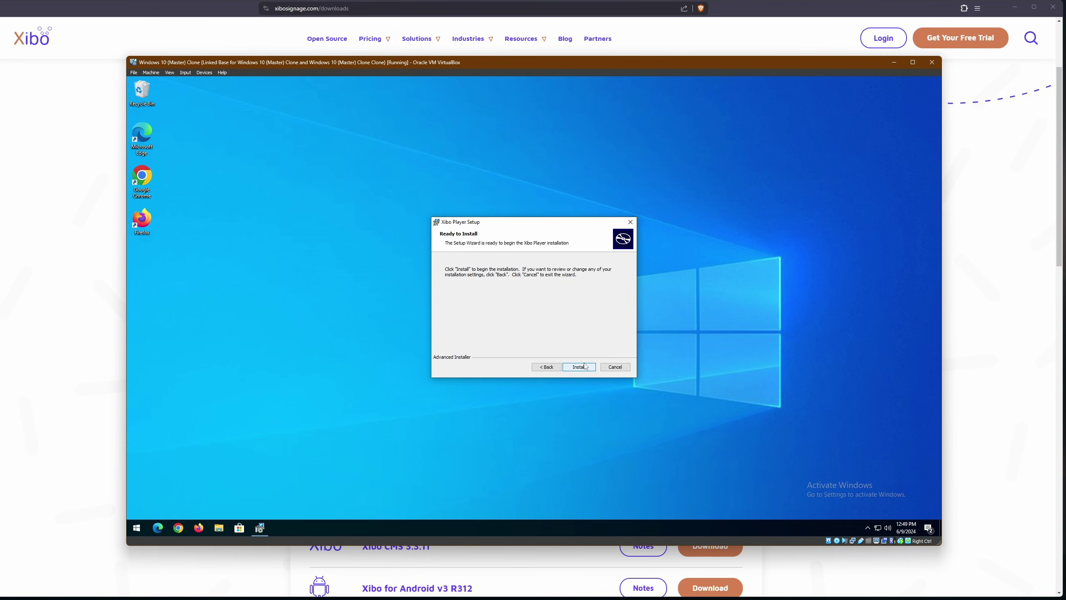
{"action": "left_click", "coordinate": [585, 365]}
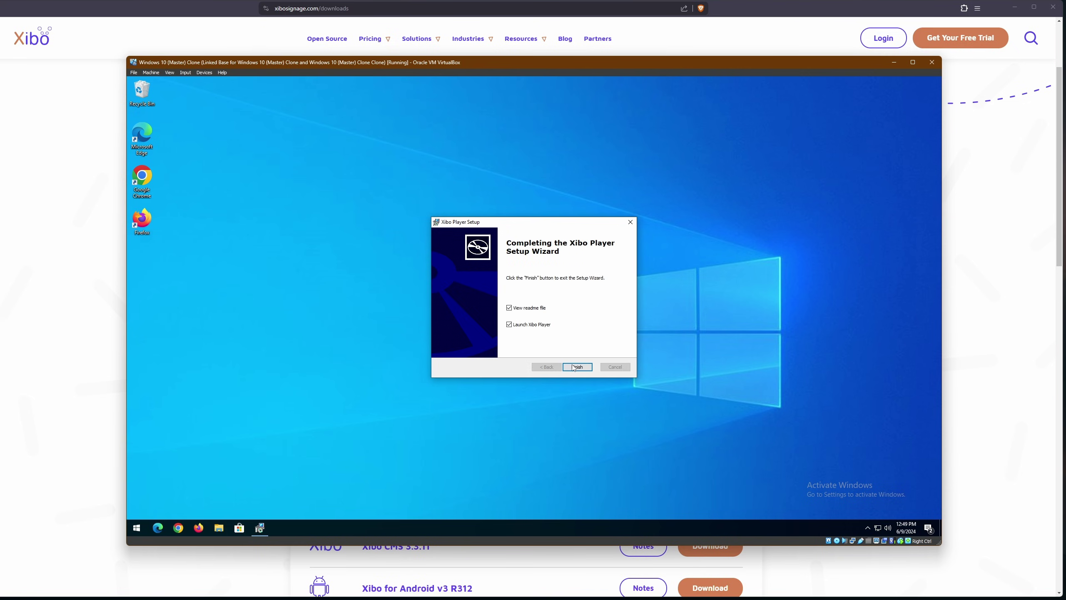
{"action": "left_click", "coordinate": [577, 367]}
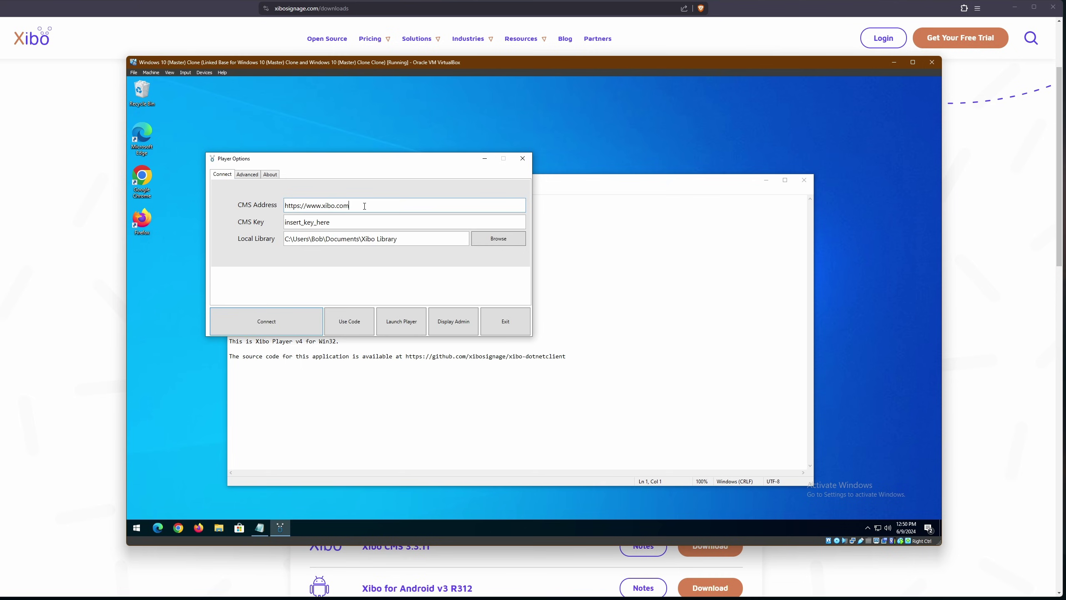
{"action": "key", "text": "shift+Left"}
{"action": "key", "text": "shift+Left"}
{"action": "key", "text": "shift+Left"}
{"action": "key", "text": "shift+Left"}
{"action": "key", "text": "shift+Left"}
{"action": "key", "text": "shift+Left"}
{"action": "key", "text": "shift+Left"}
{"action": "key", "text": "shift+Left"}
{"action": "key", "text": "shift+Left"}
{"action": "key", "text": "shift+Left"}
{"action": "key", "text": "shift+Left"}
{"action": "key", "text": "shift+Left"}
{"action": "type", "text": "xibo.synho.wom"}
{"action": "key", "text": "BackSpace"}
{"action": "key", "text": "BackSpace"}
{"action": "key", "text": "BackSpace"}
{"action": "key", "text": "BackSpace"}
{"action": "type", "text": "w.com"}
{"action": "left_click", "coordinate": [363, 217]}
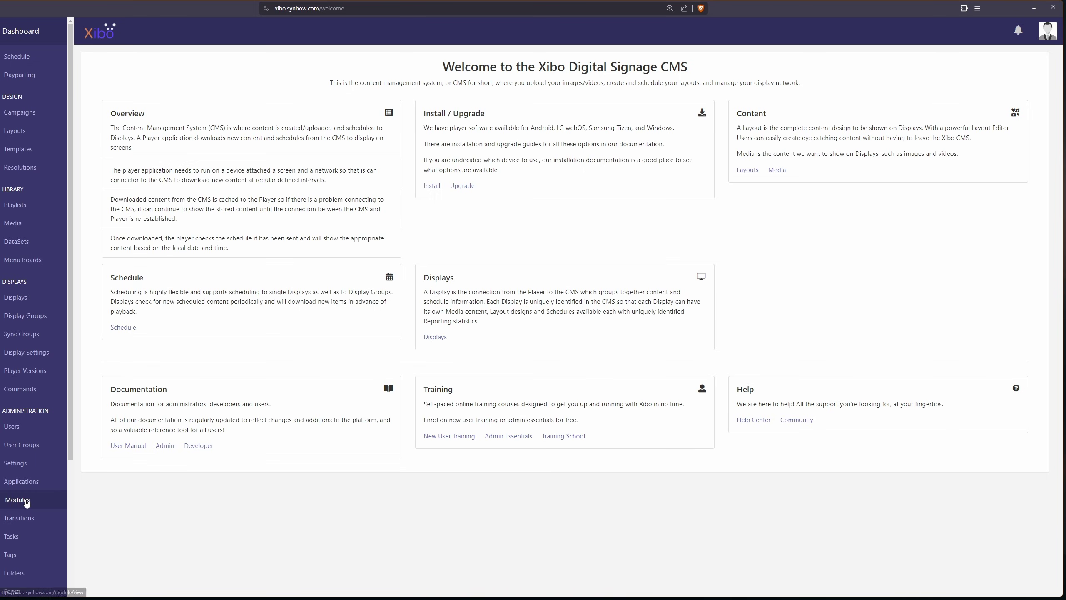
Step: Open Administration > Settings and select the CMS Secret Key on the Configuration tab
{"action": "scroll", "coordinate": [25, 504], "scroll_direction": "down", "scroll_amount": 4}
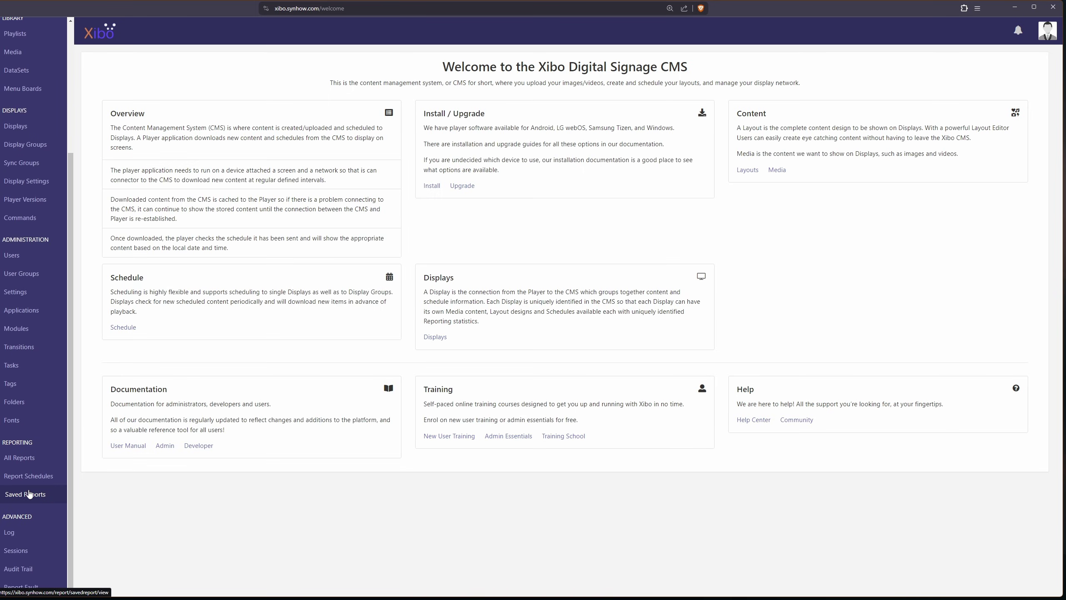
{"action": "left_click", "coordinate": [15, 294]}
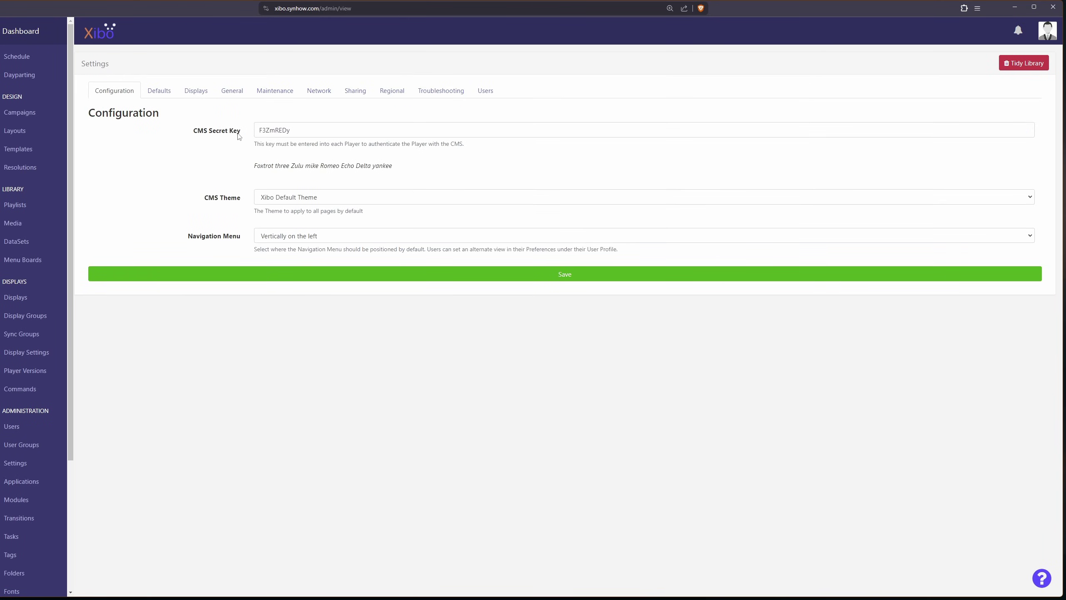
{"action": "left_click_drag", "start_coordinate": [319, 130], "coordinate": [246, 131]}
{"action": "key", "text": "ctrl+c"}
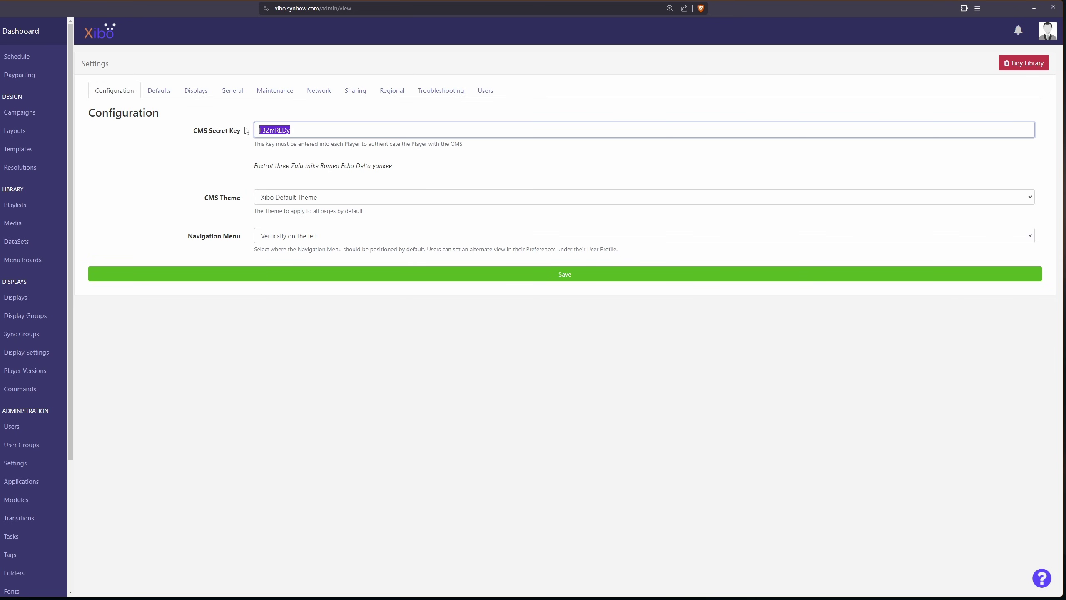
Step: Paste the CMS Secret Key into the player's CMS Key field and connect to the CMS
{"action": "key", "text": "alt+Tab"}
{"action": "double_click", "coordinate": [343, 221]}
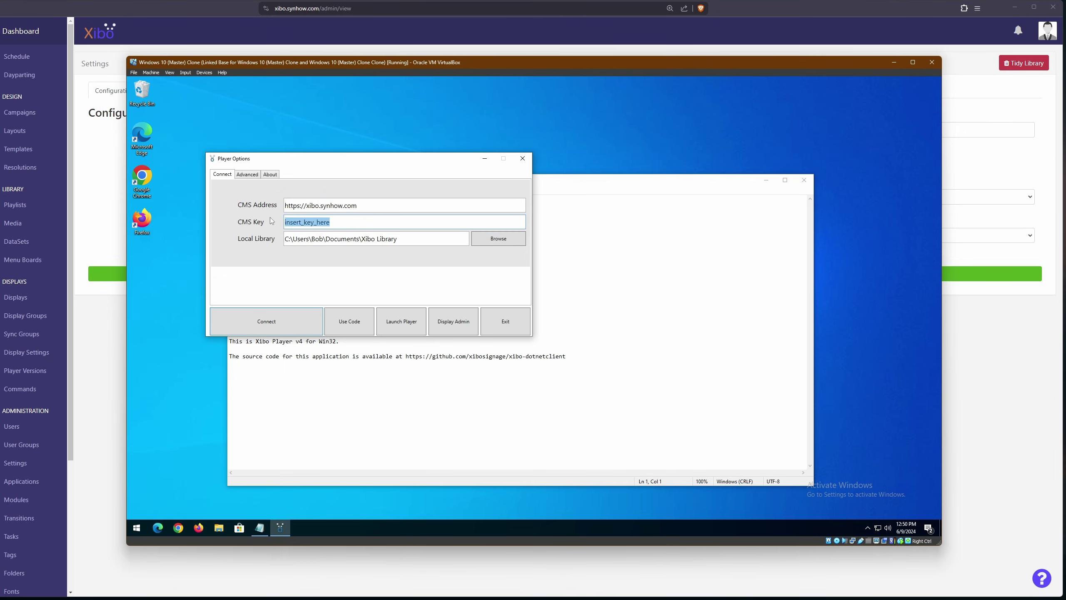
{"action": "key", "text": "ctrl+v"}
{"action": "left_click", "coordinate": [282, 319]}
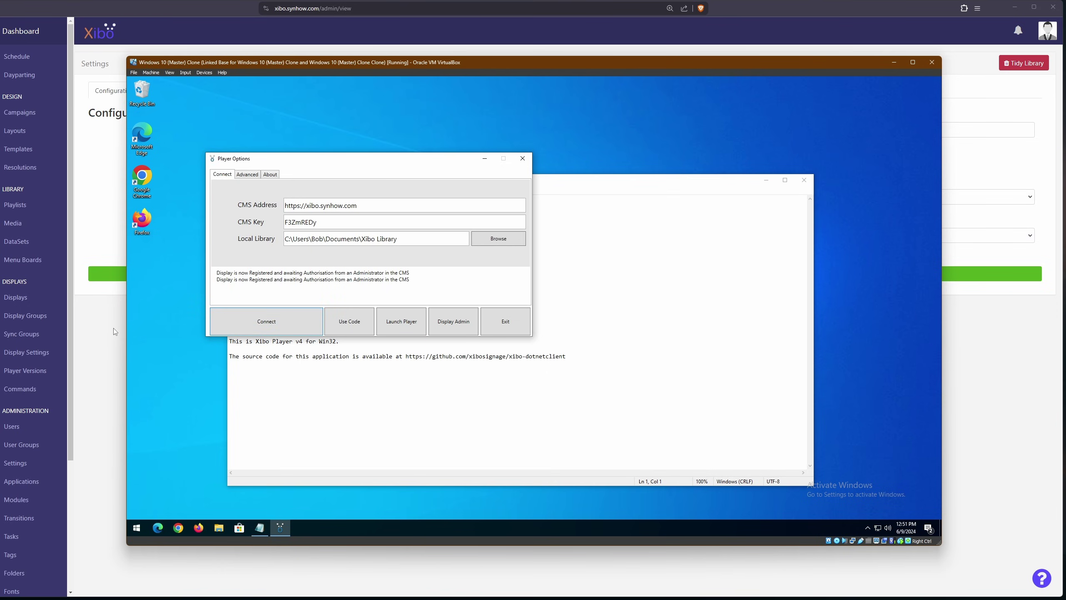
{"action": "left_click", "coordinate": [93, 331]}
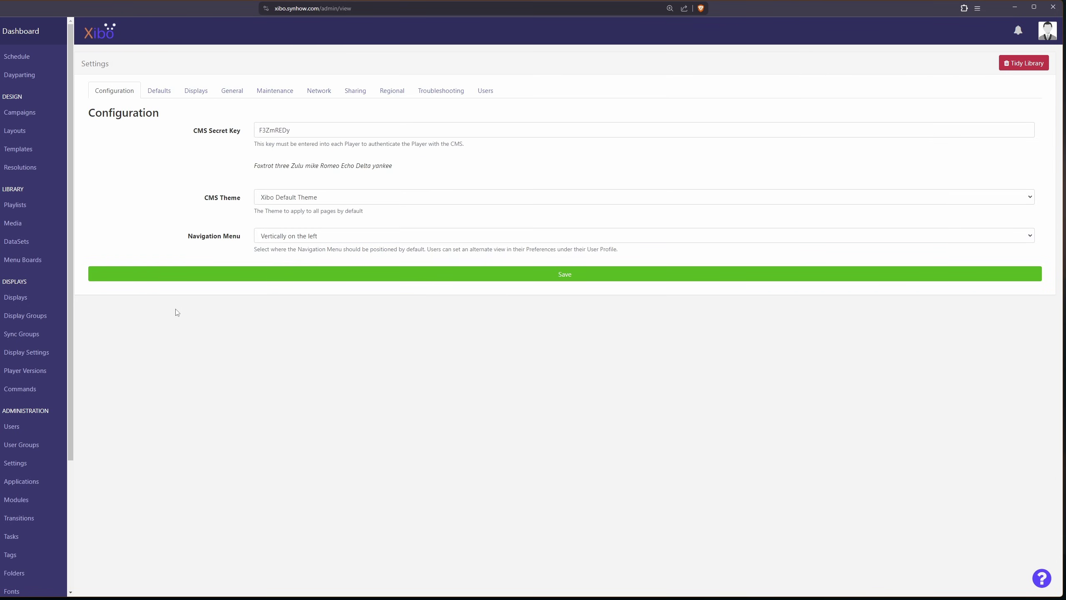
Step: On the Displays page, choose Authorise for DESKTOP-NSANCS5 and confirm with Yes
{"action": "left_click", "coordinate": [16, 298]}
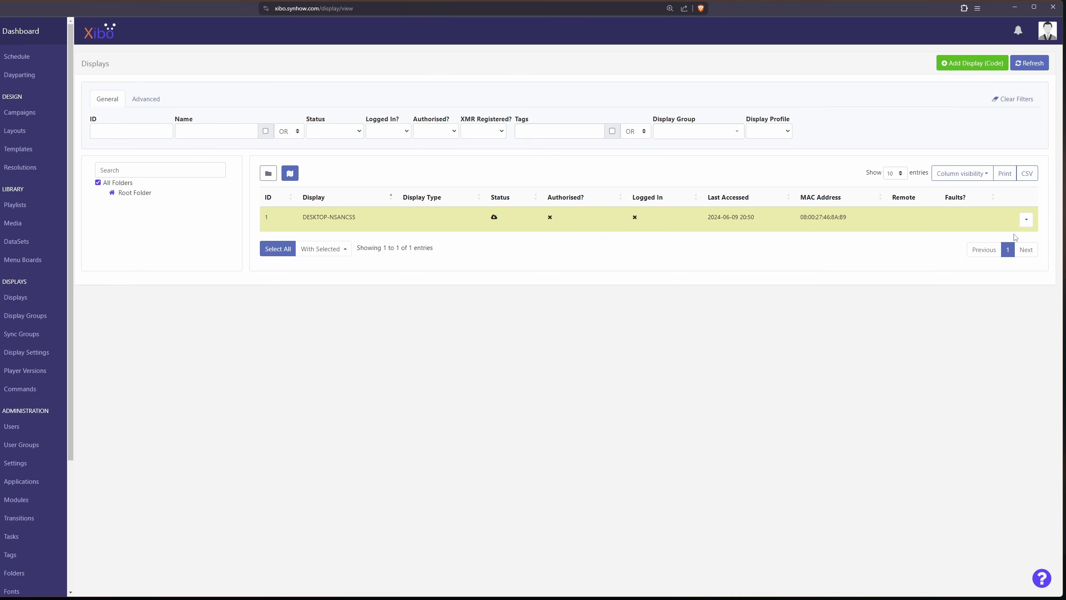
{"action": "left_click", "coordinate": [1025, 220]}
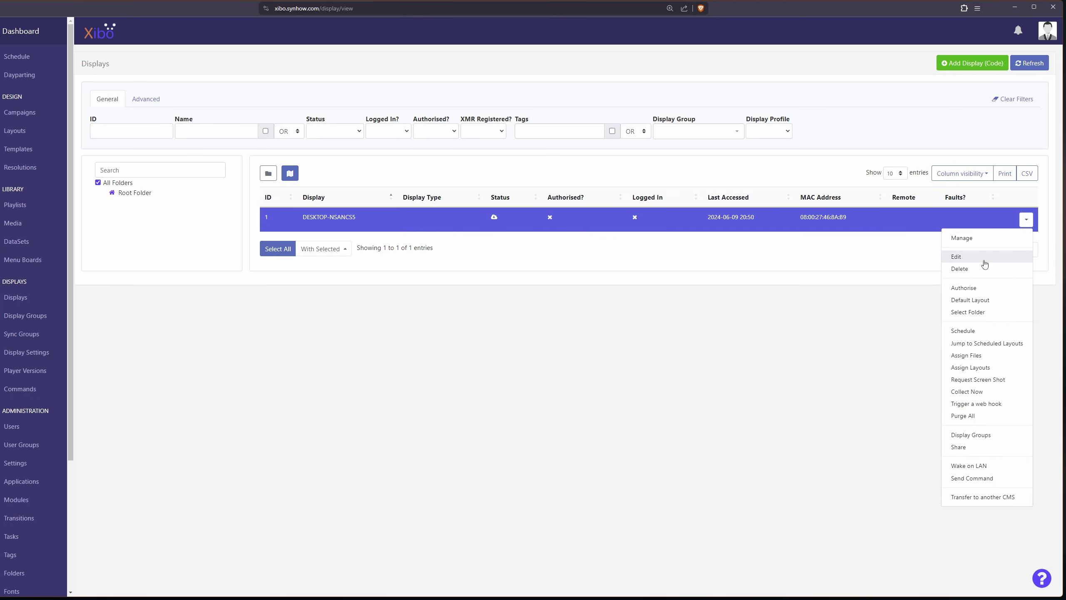
{"action": "left_click", "coordinate": [969, 287]}
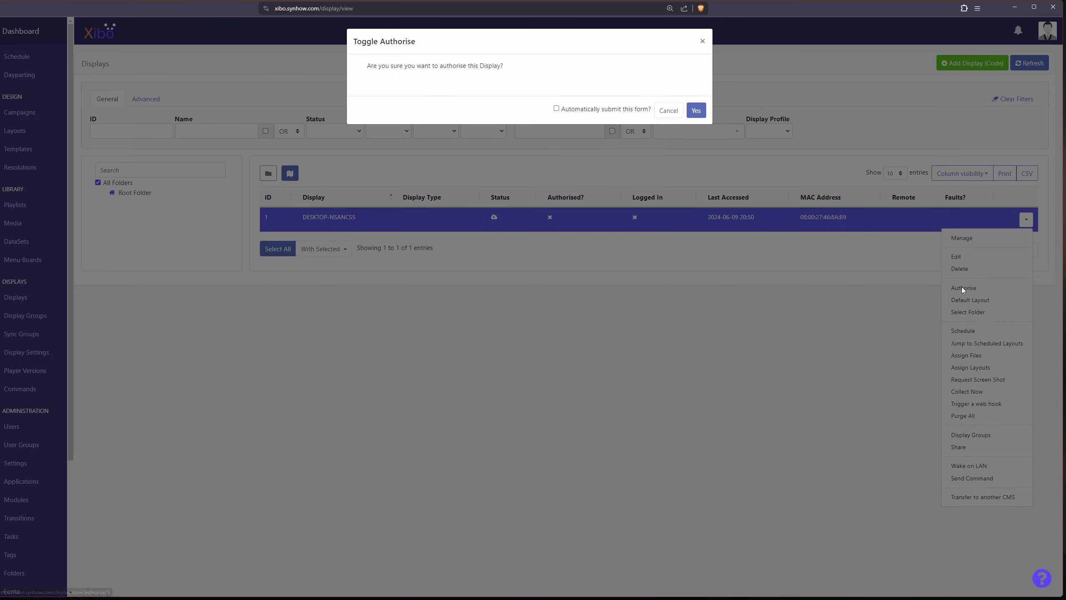
{"action": "left_click", "coordinate": [701, 115]}
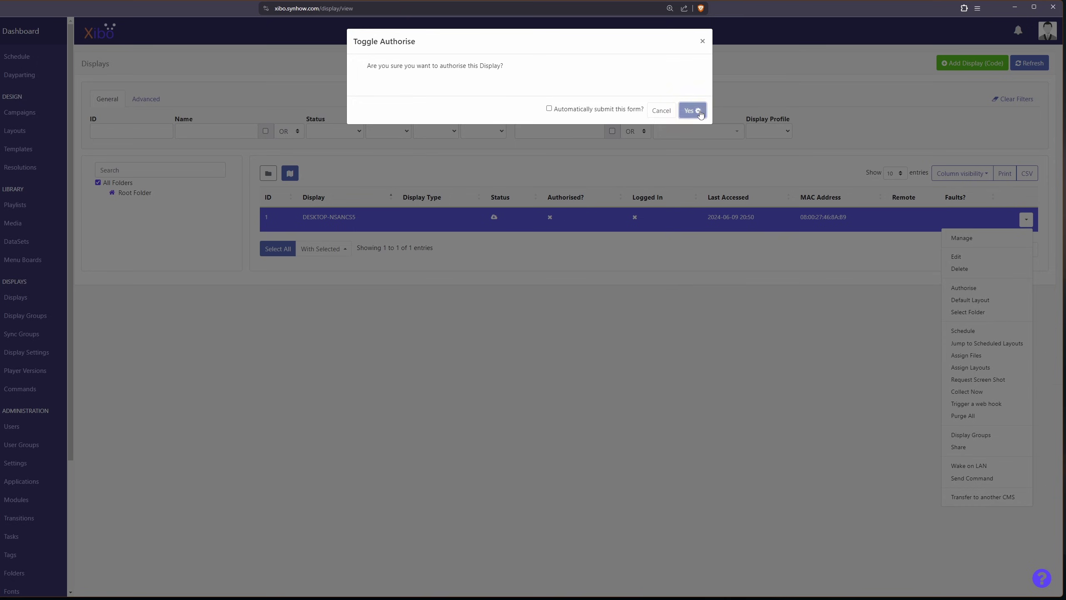